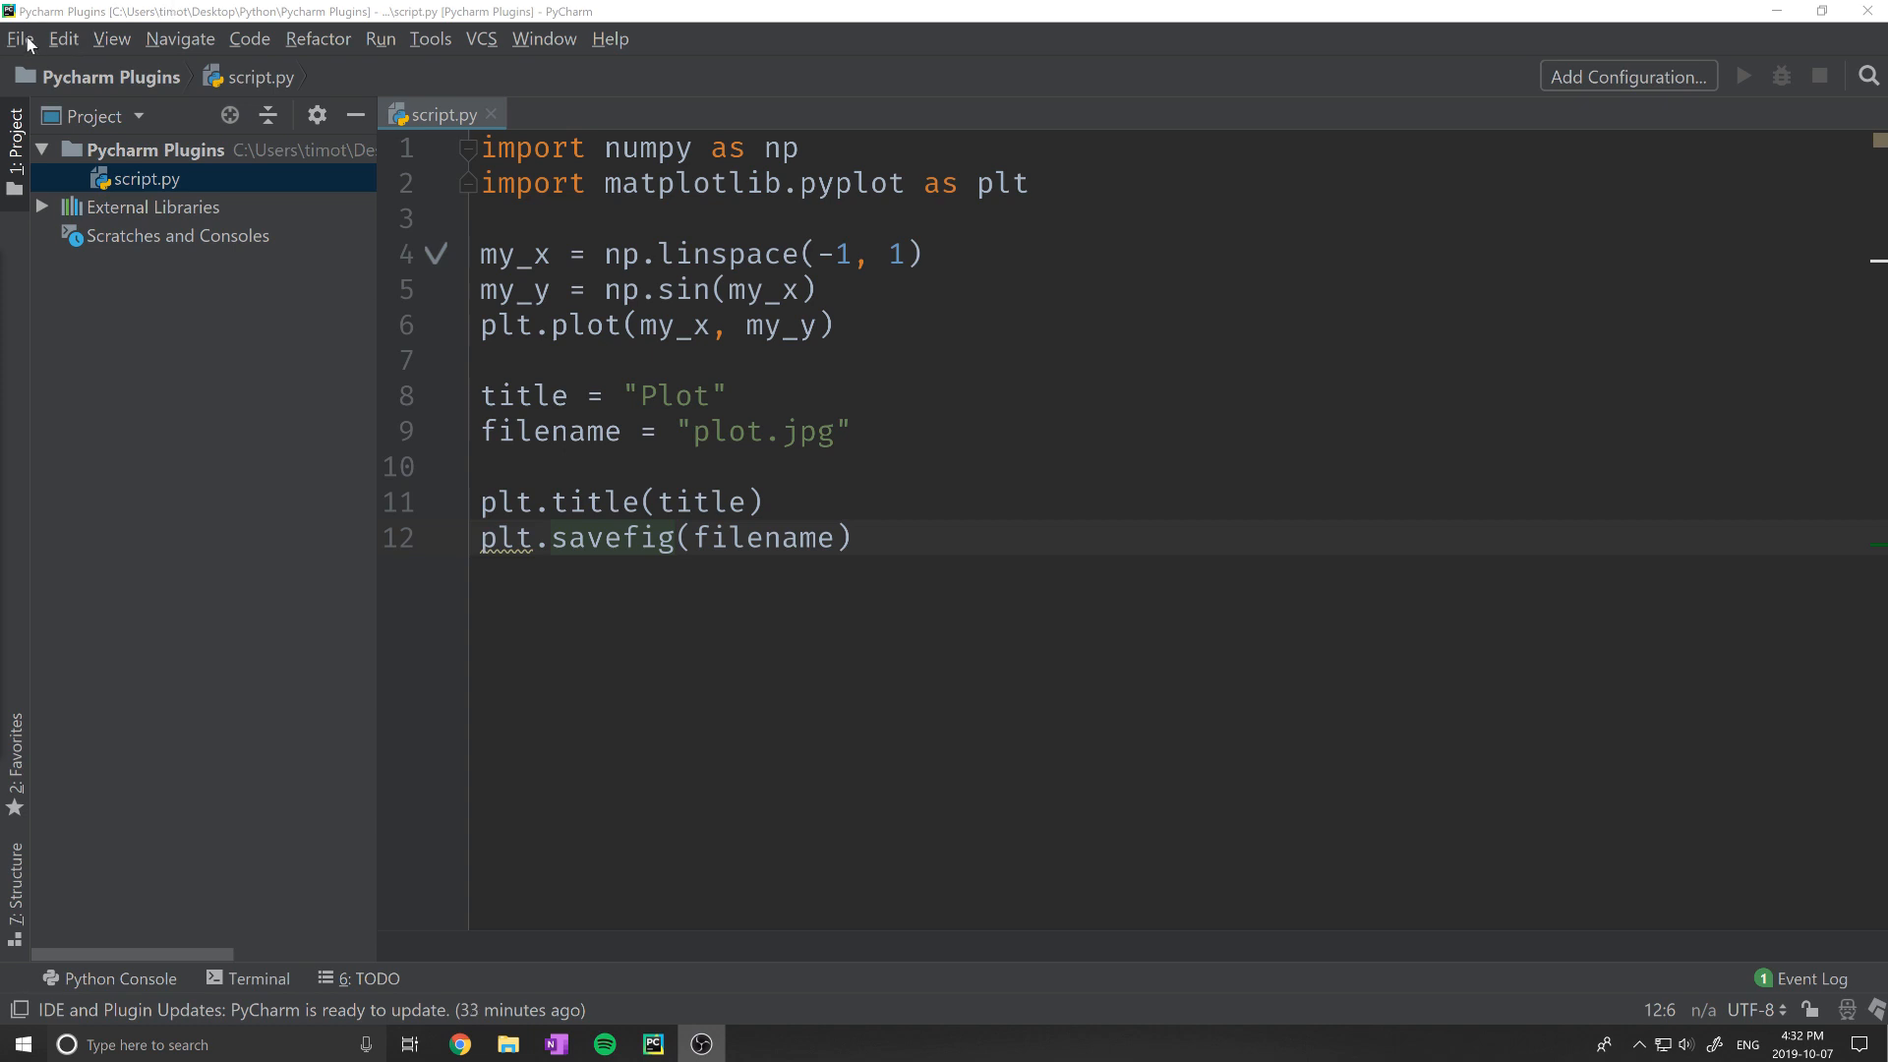
# Step: Open the Plugins page in the IDE settings
pyautogui.click(63, 40)
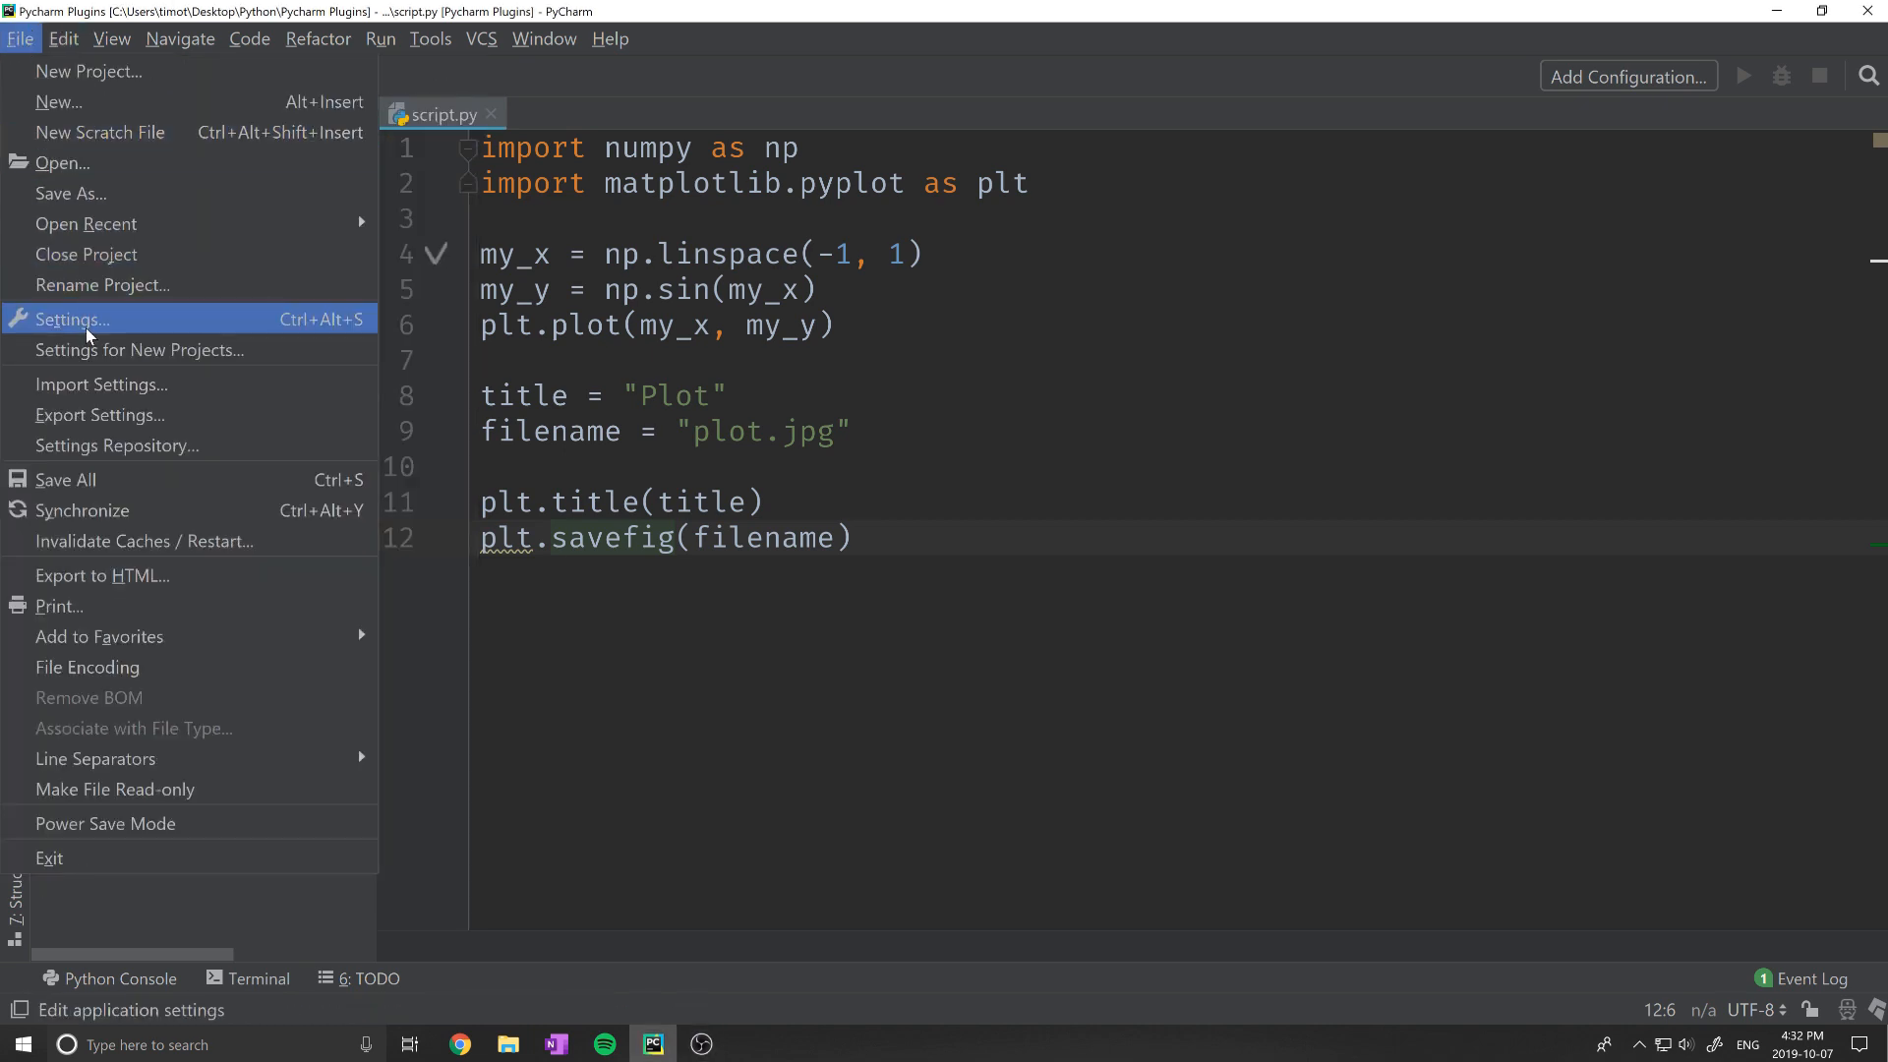
pyautogui.click(86, 327)
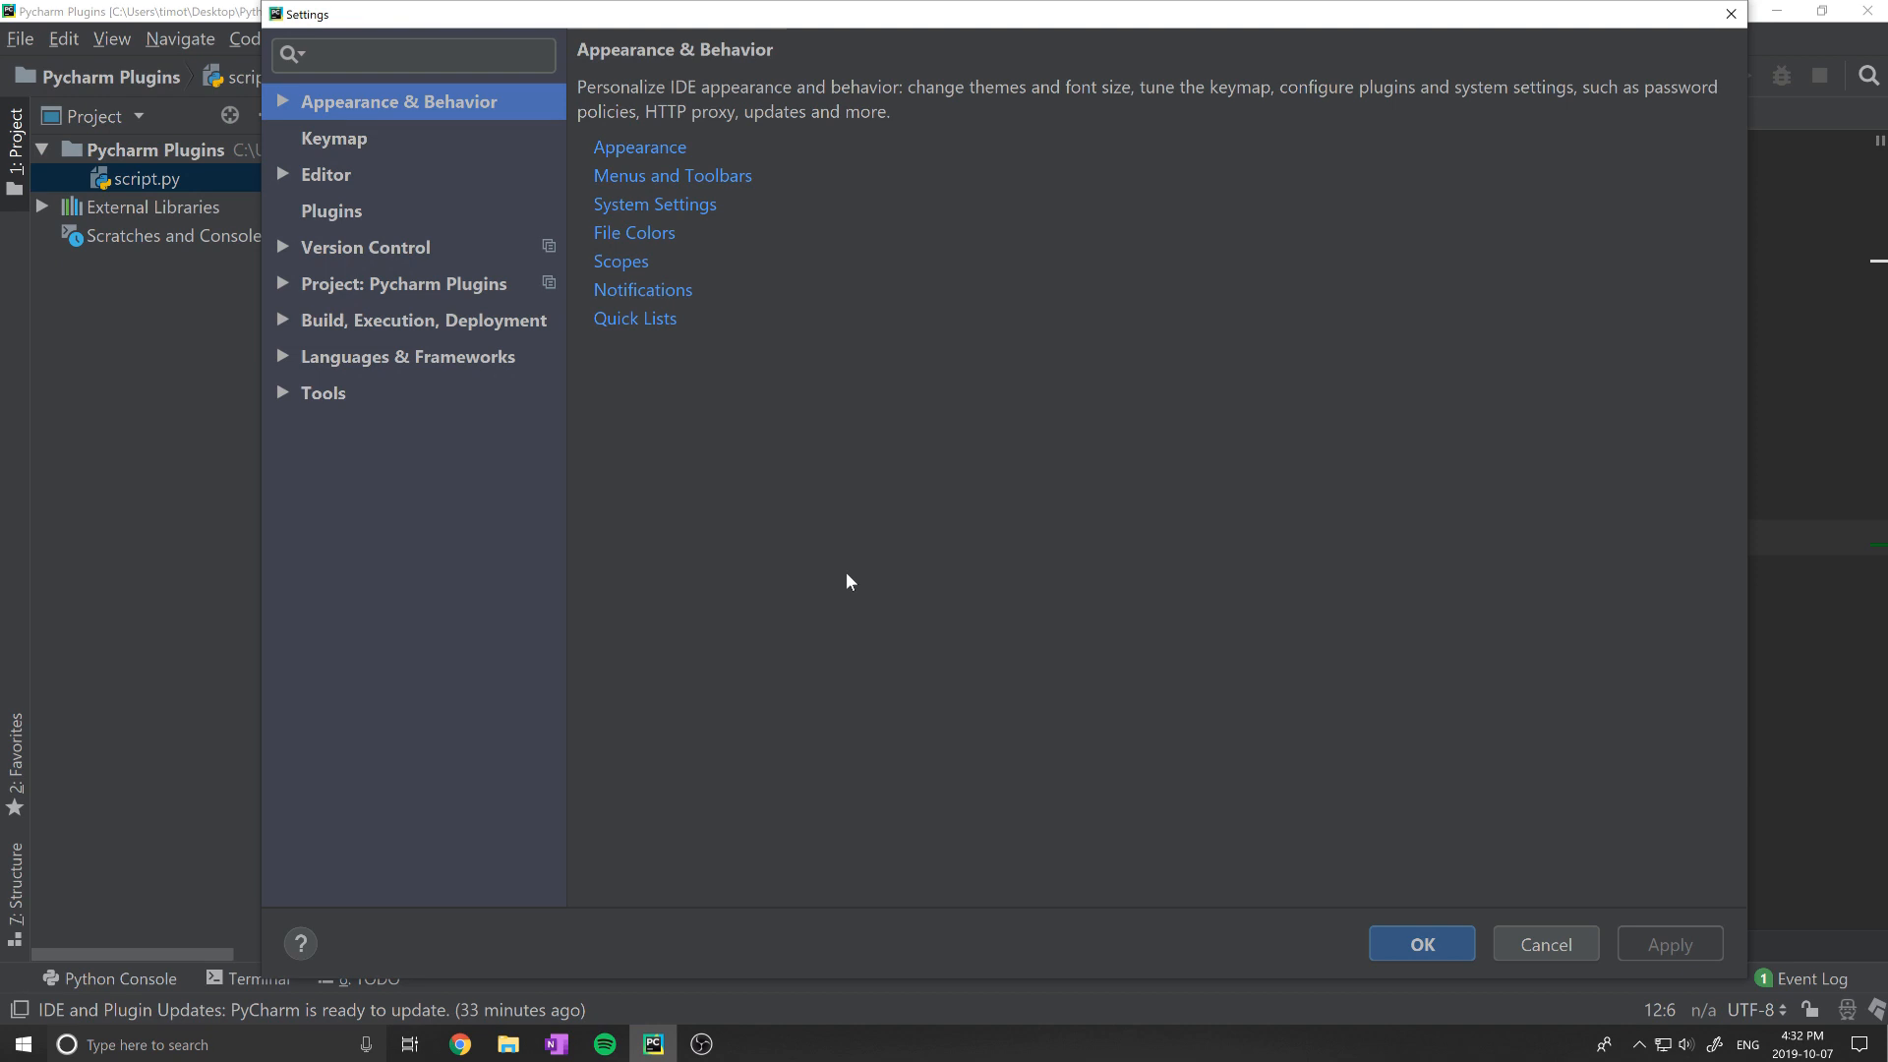
pyautogui.click(1565, 942)
pyautogui.hotkey('ctrl', 'alt', 's')
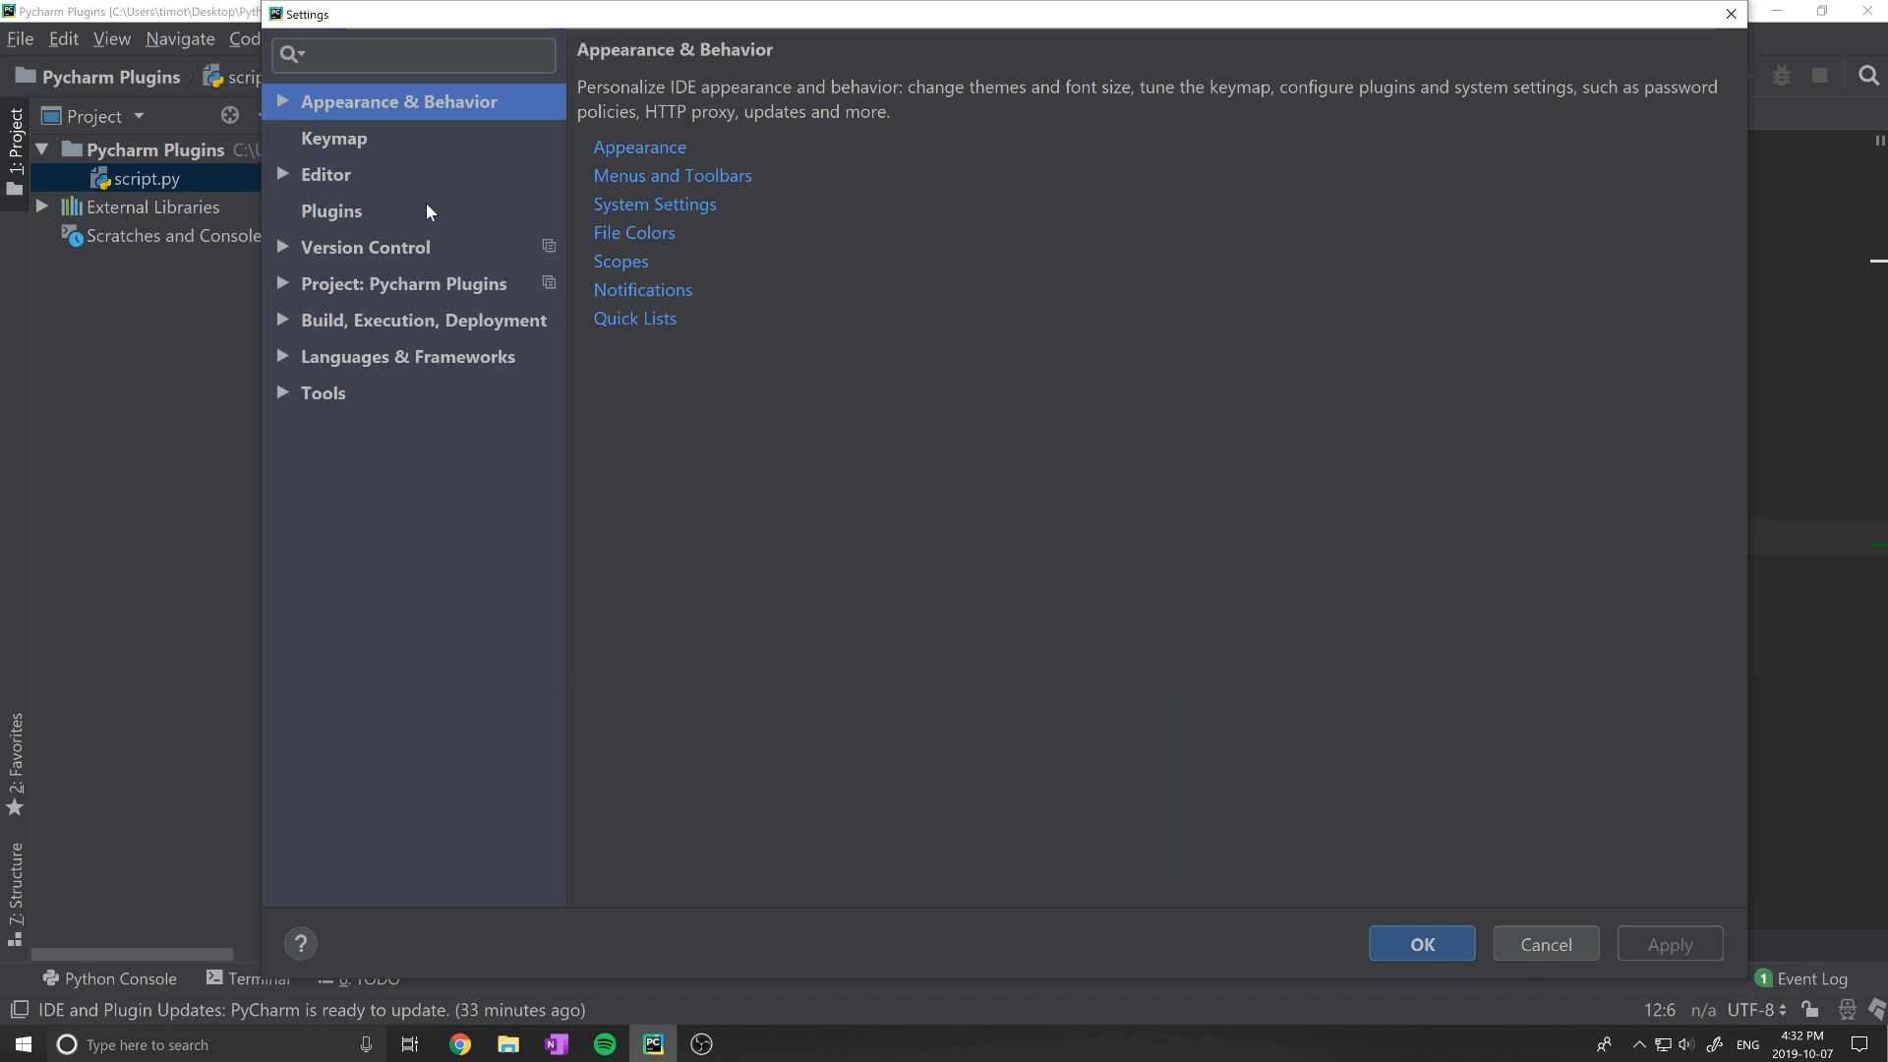
pyautogui.click(368, 209)
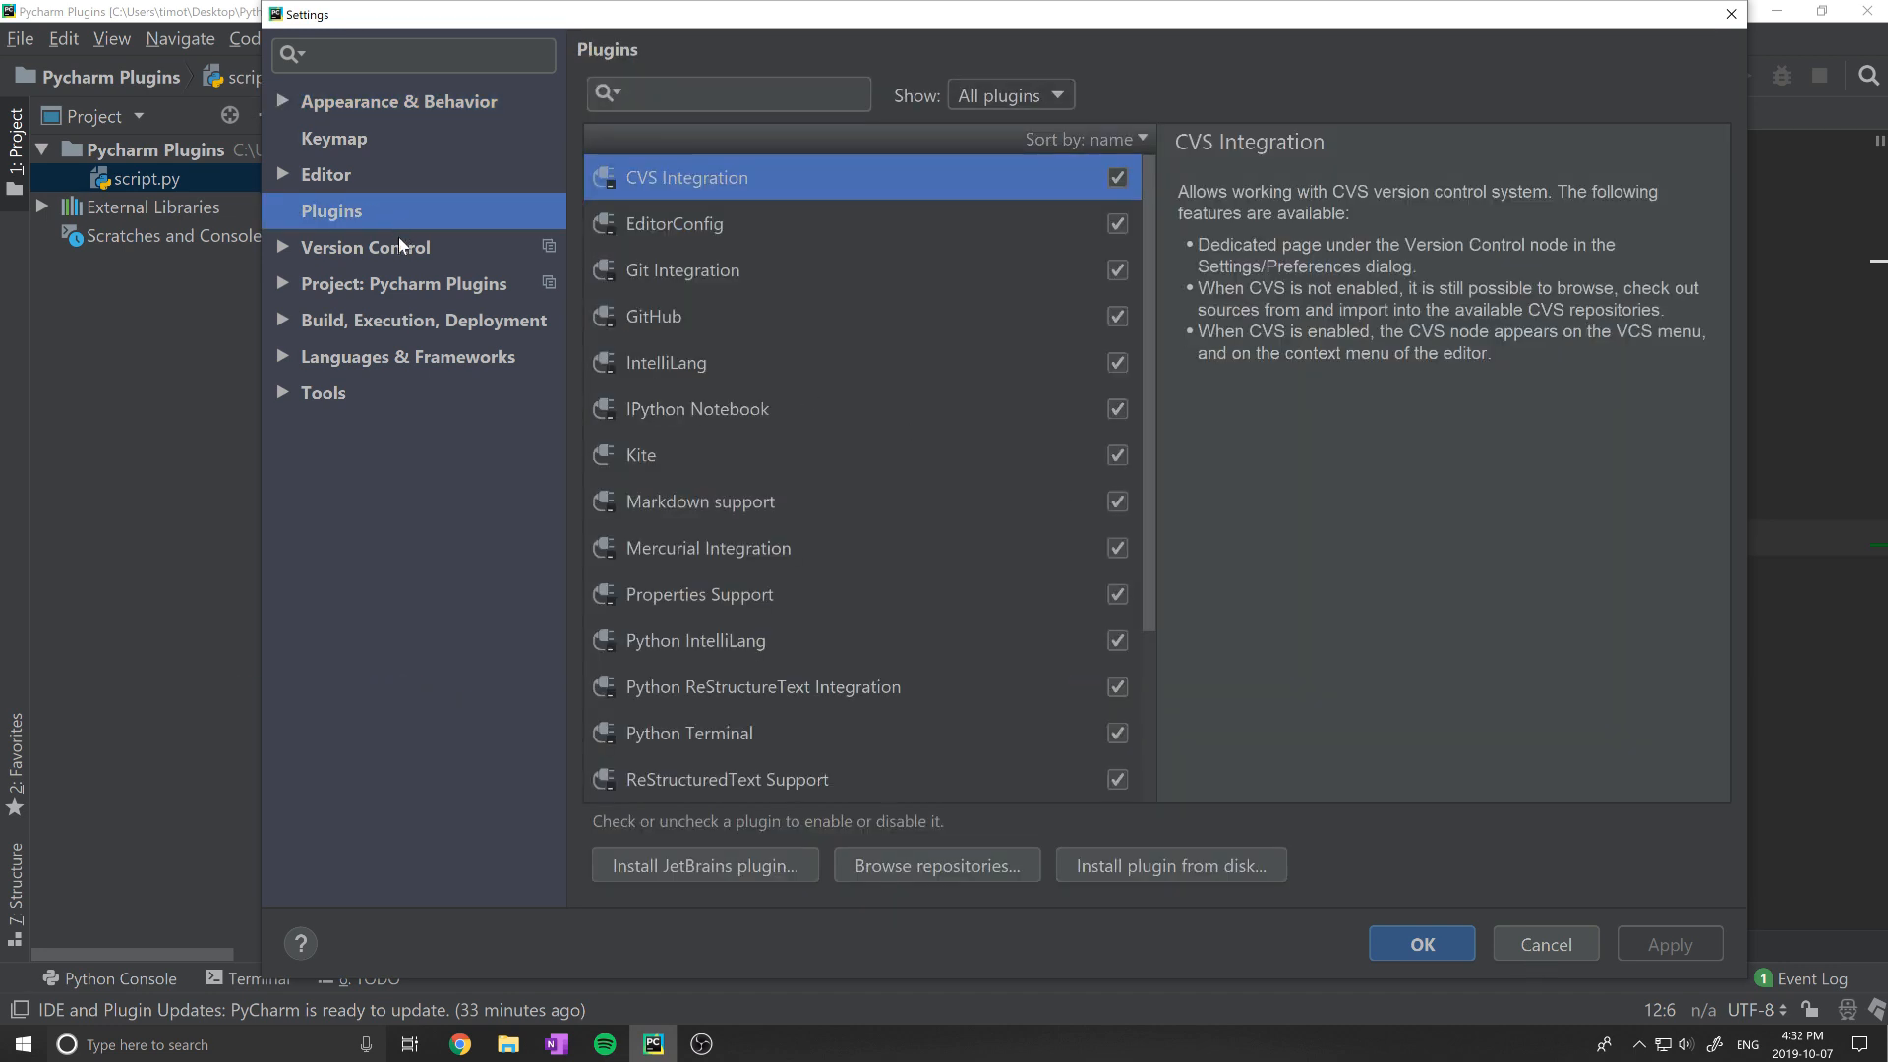
# Step: Search the settings for "plug" and clear the search
pyautogui.click(394, 56)
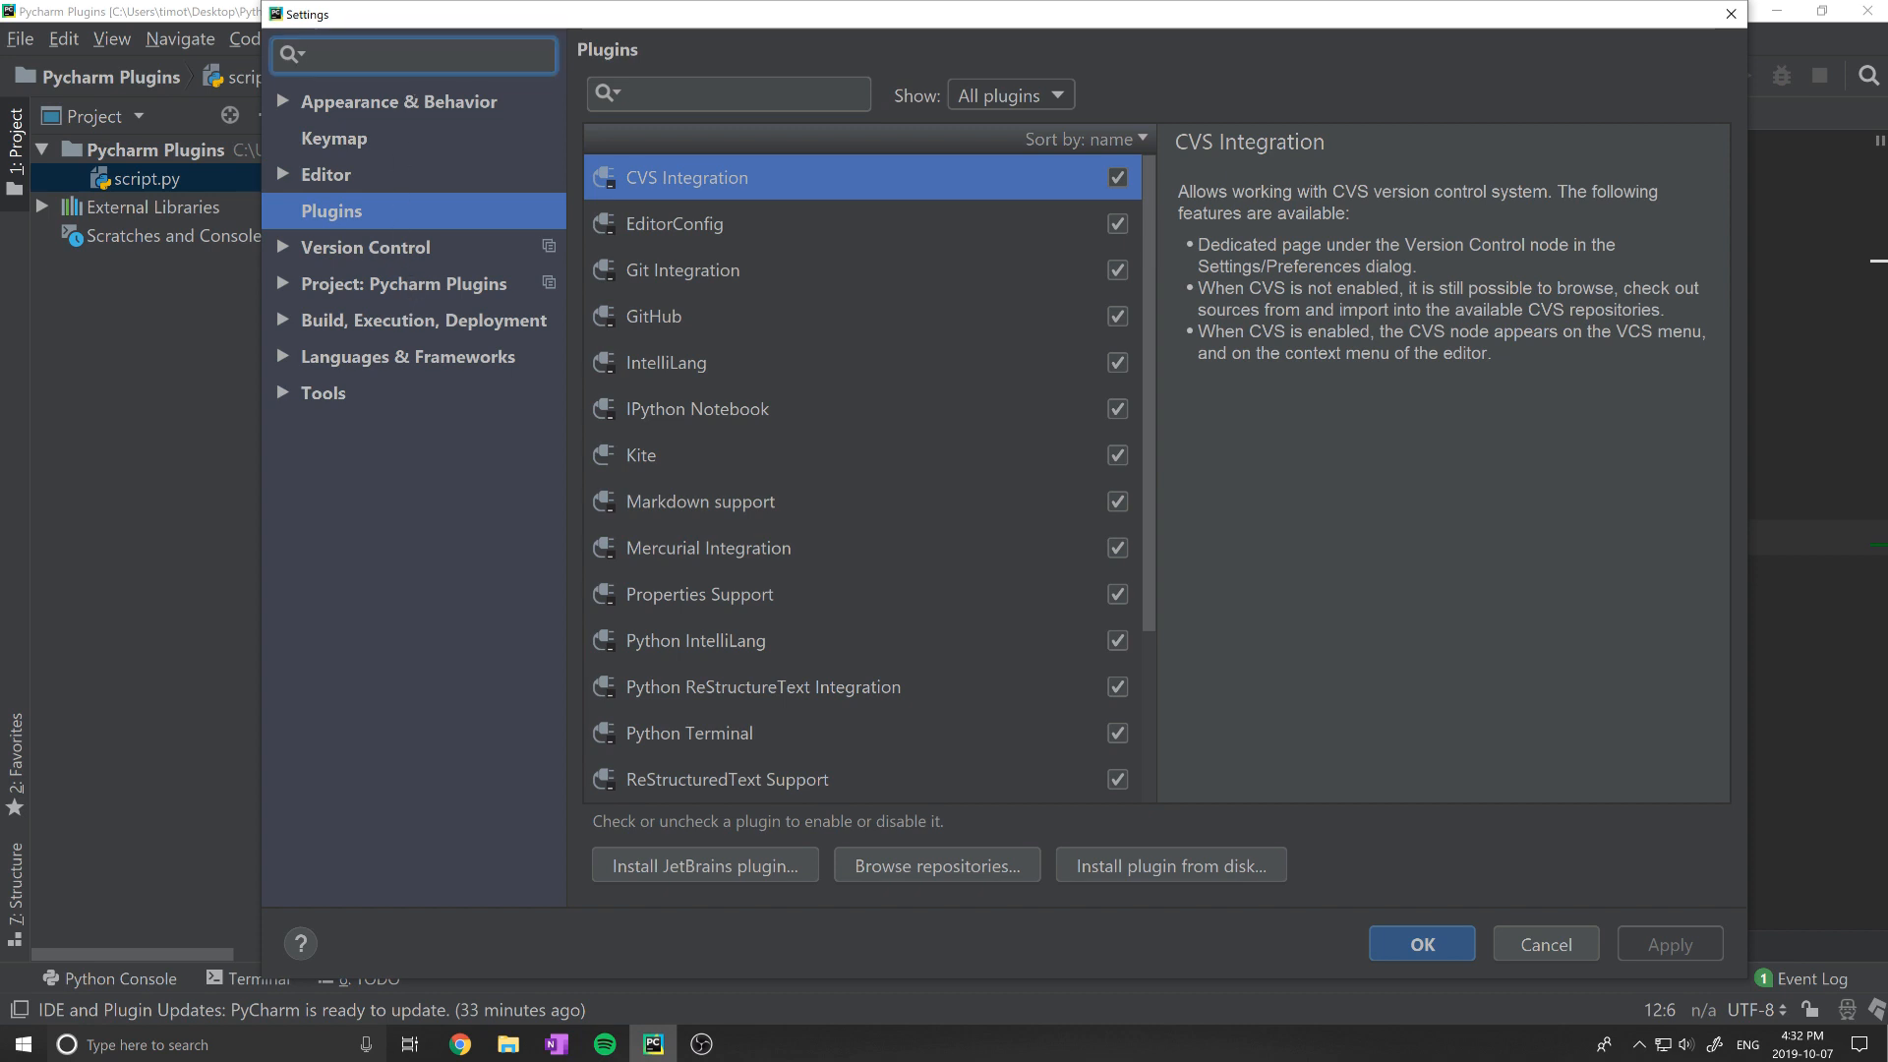
pyautogui.write('plug')
pyautogui.press('BackSpace')
pyautogui.press('BackSpace')
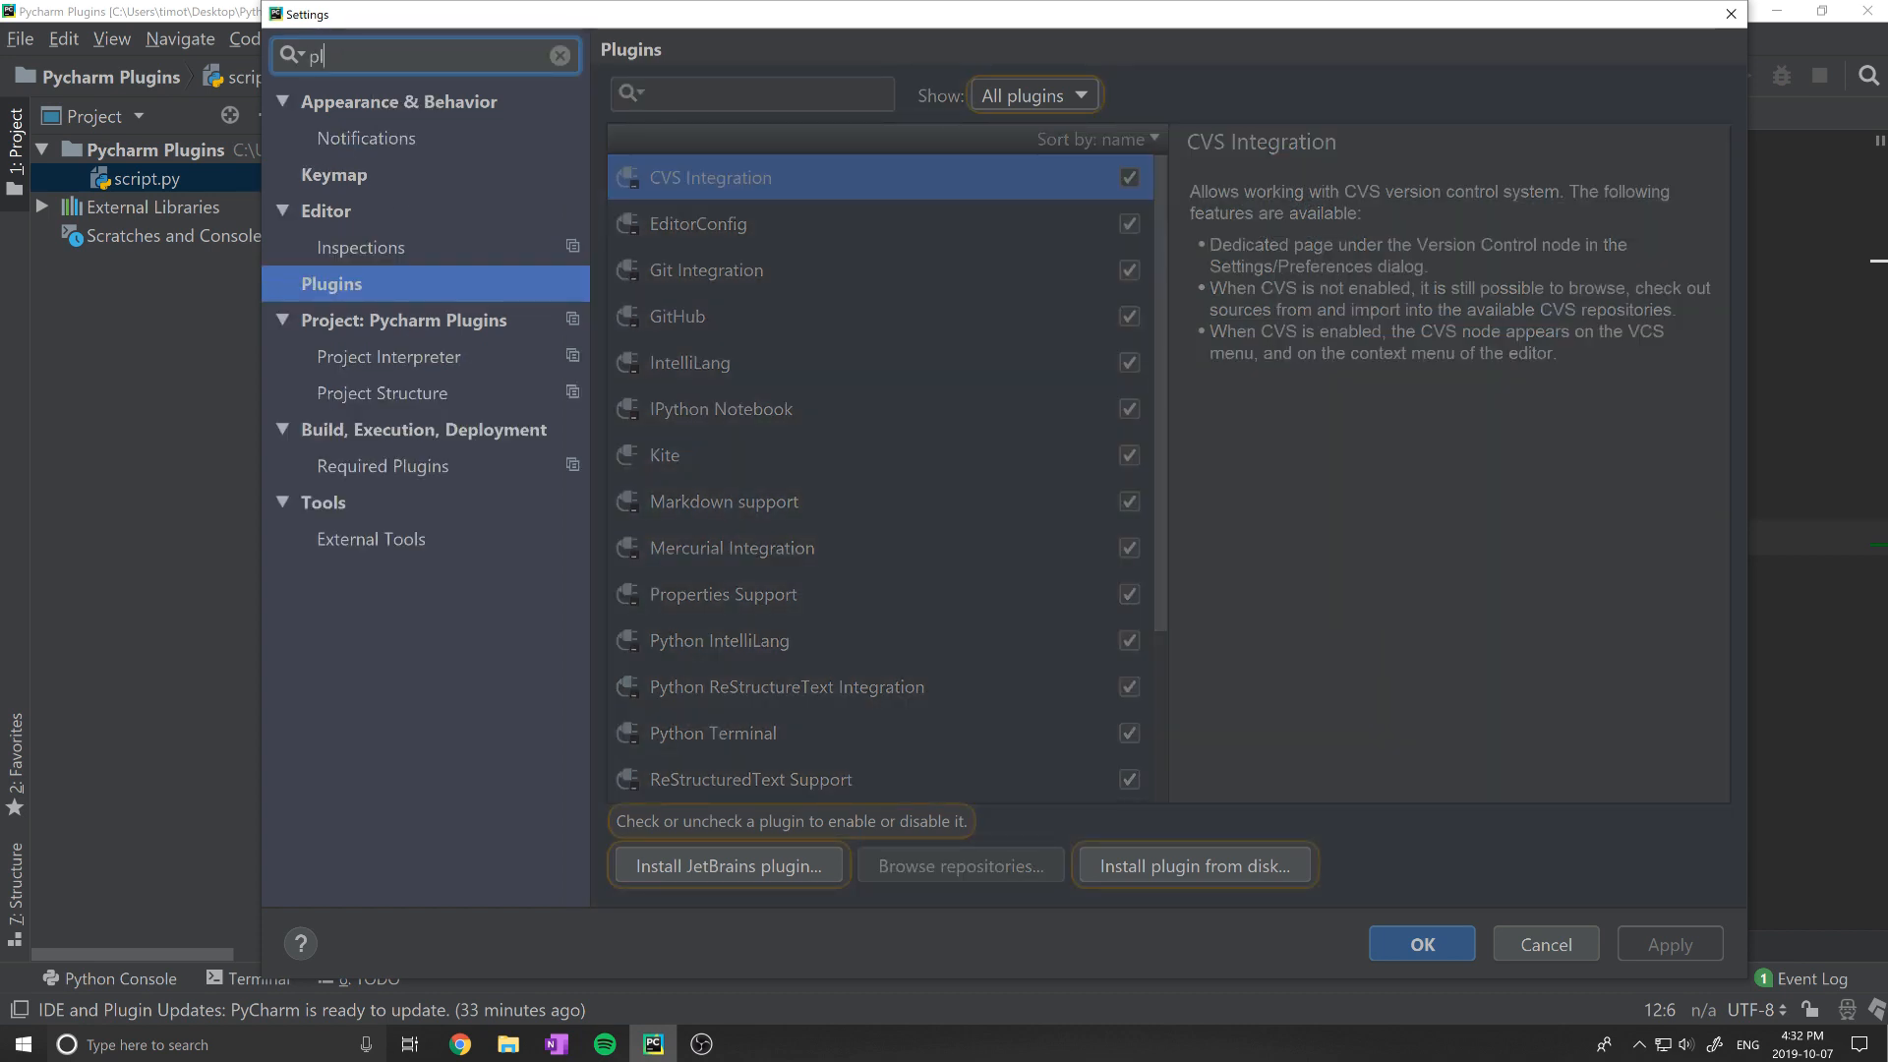
pyautogui.press('BackSpace')
pyautogui.press('BackSpace')
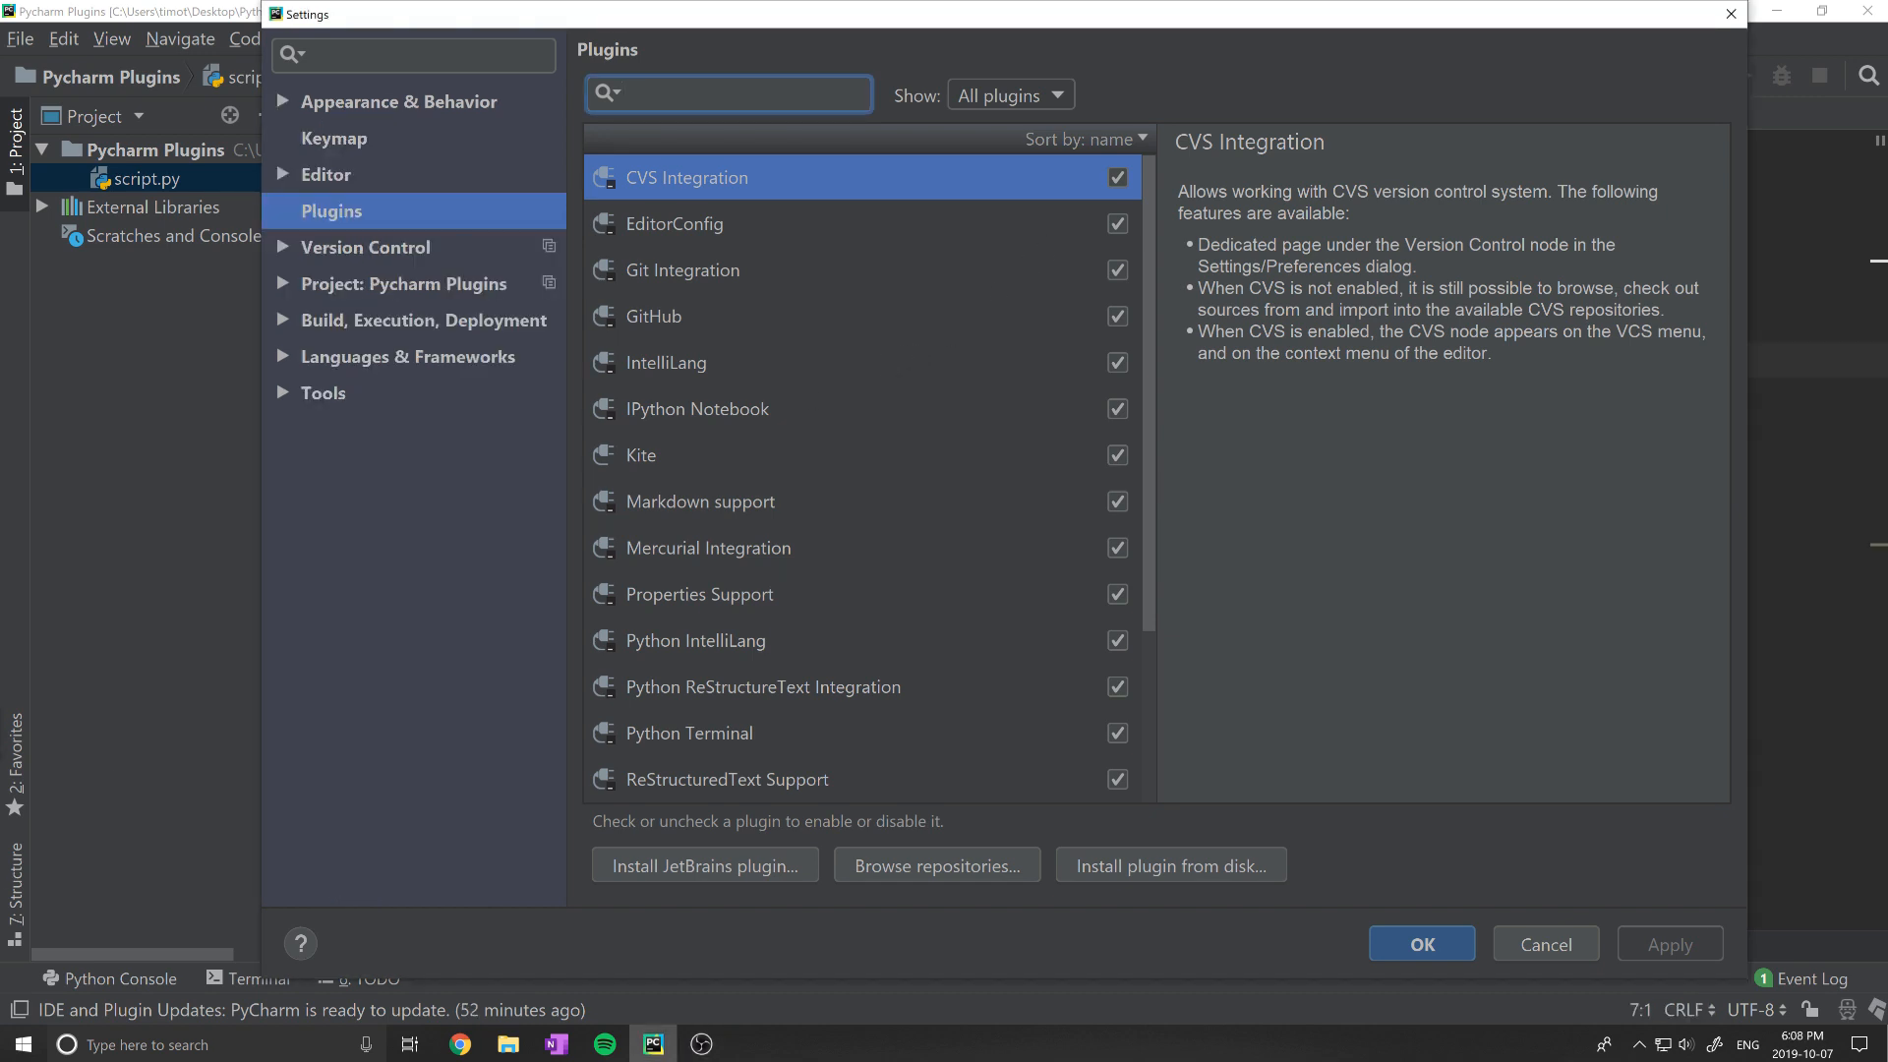
# Step: Search the installed plugins list for "kite"
pyautogui.write('kite')
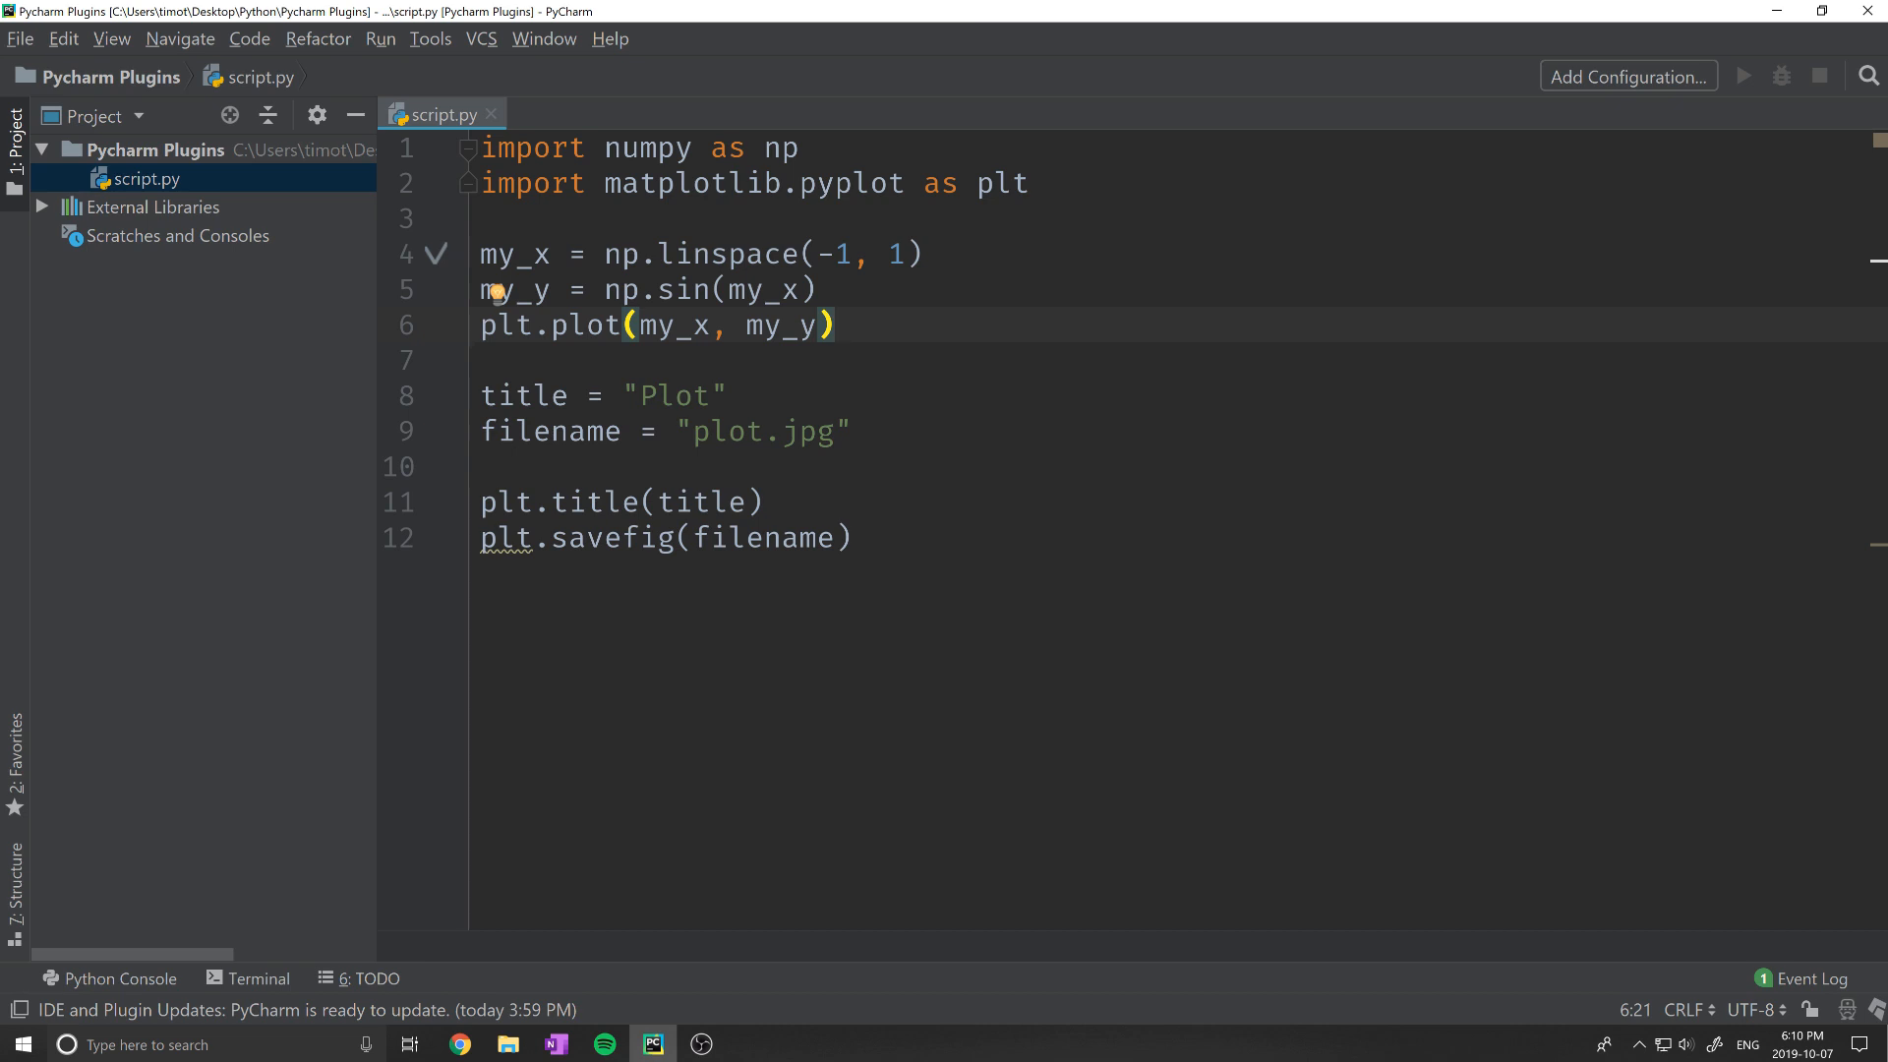
# Step: Rewrite line 6 of script.py as plt.plot(my_x, my_y), using the code completion suggestions for the function, its x, y arguments and both variables
pyautogui.moveTo(837, 325); pyautogui.dragTo(478, 334)
pyautogui.write('p')
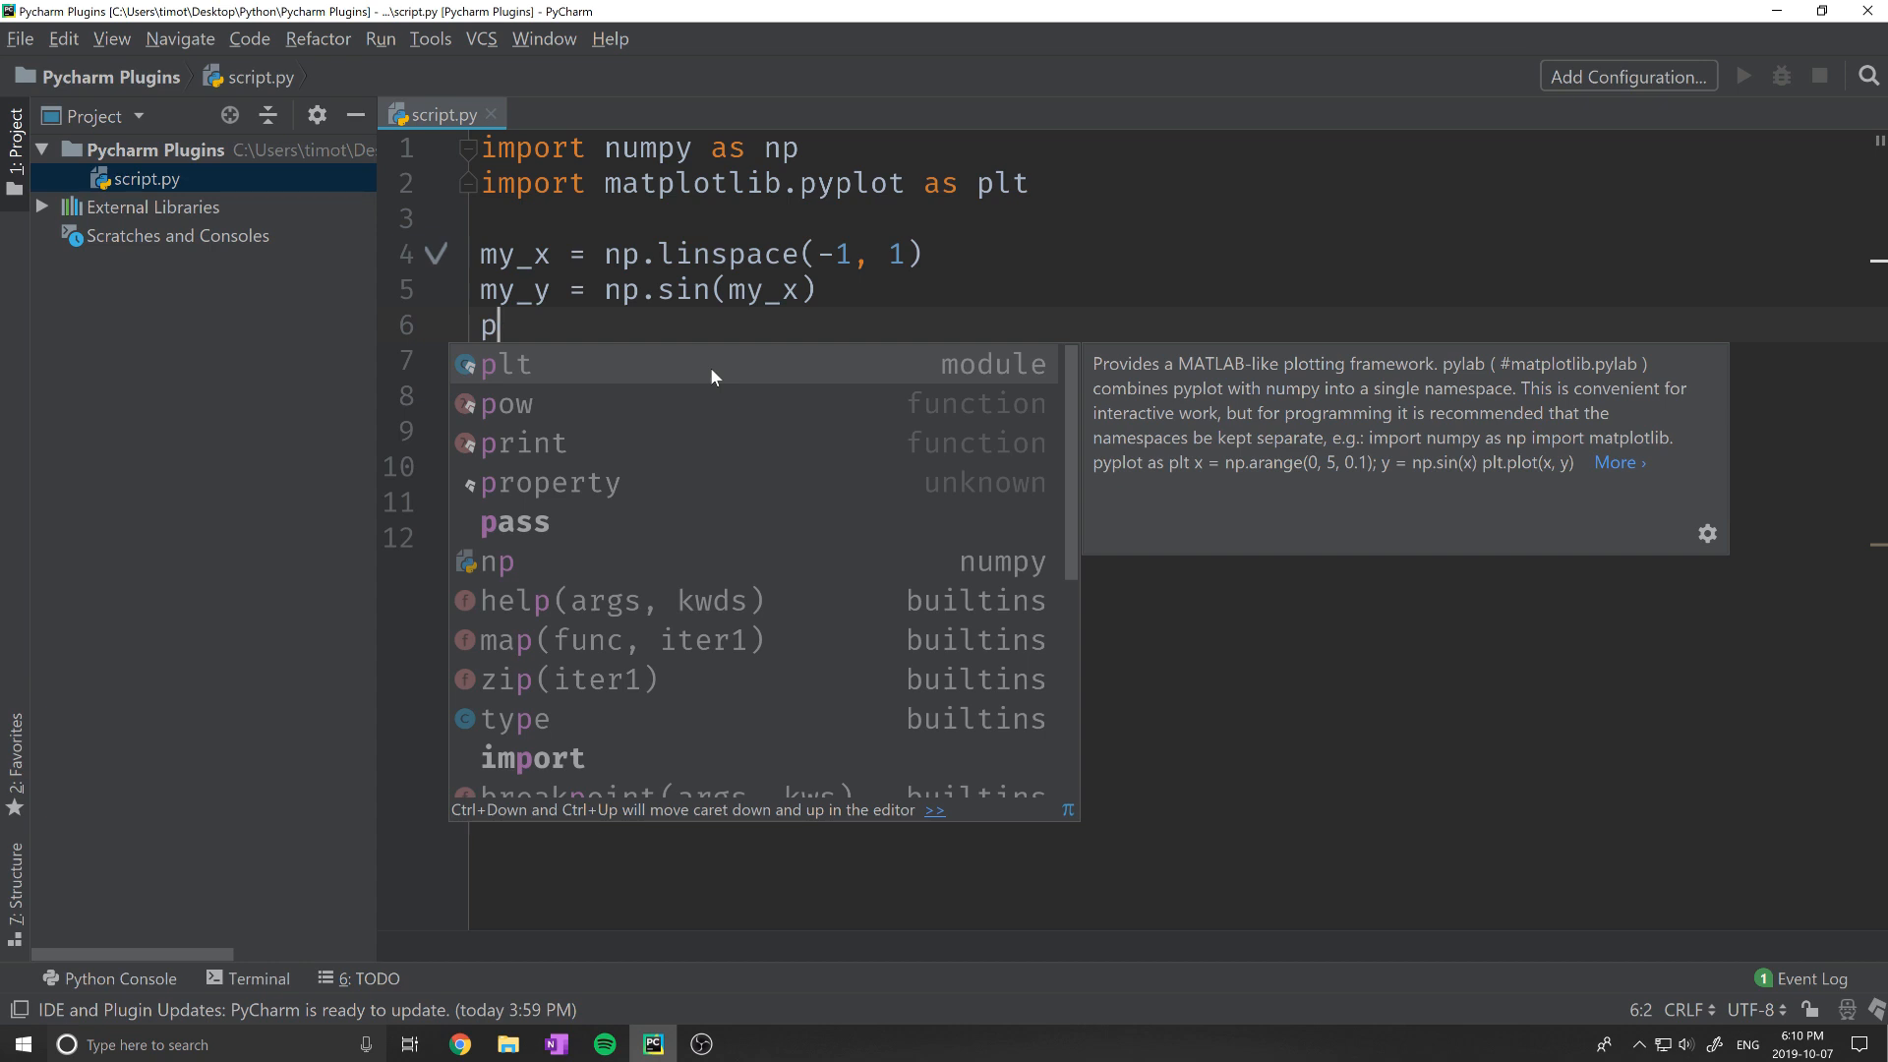
pyautogui.press('Return')
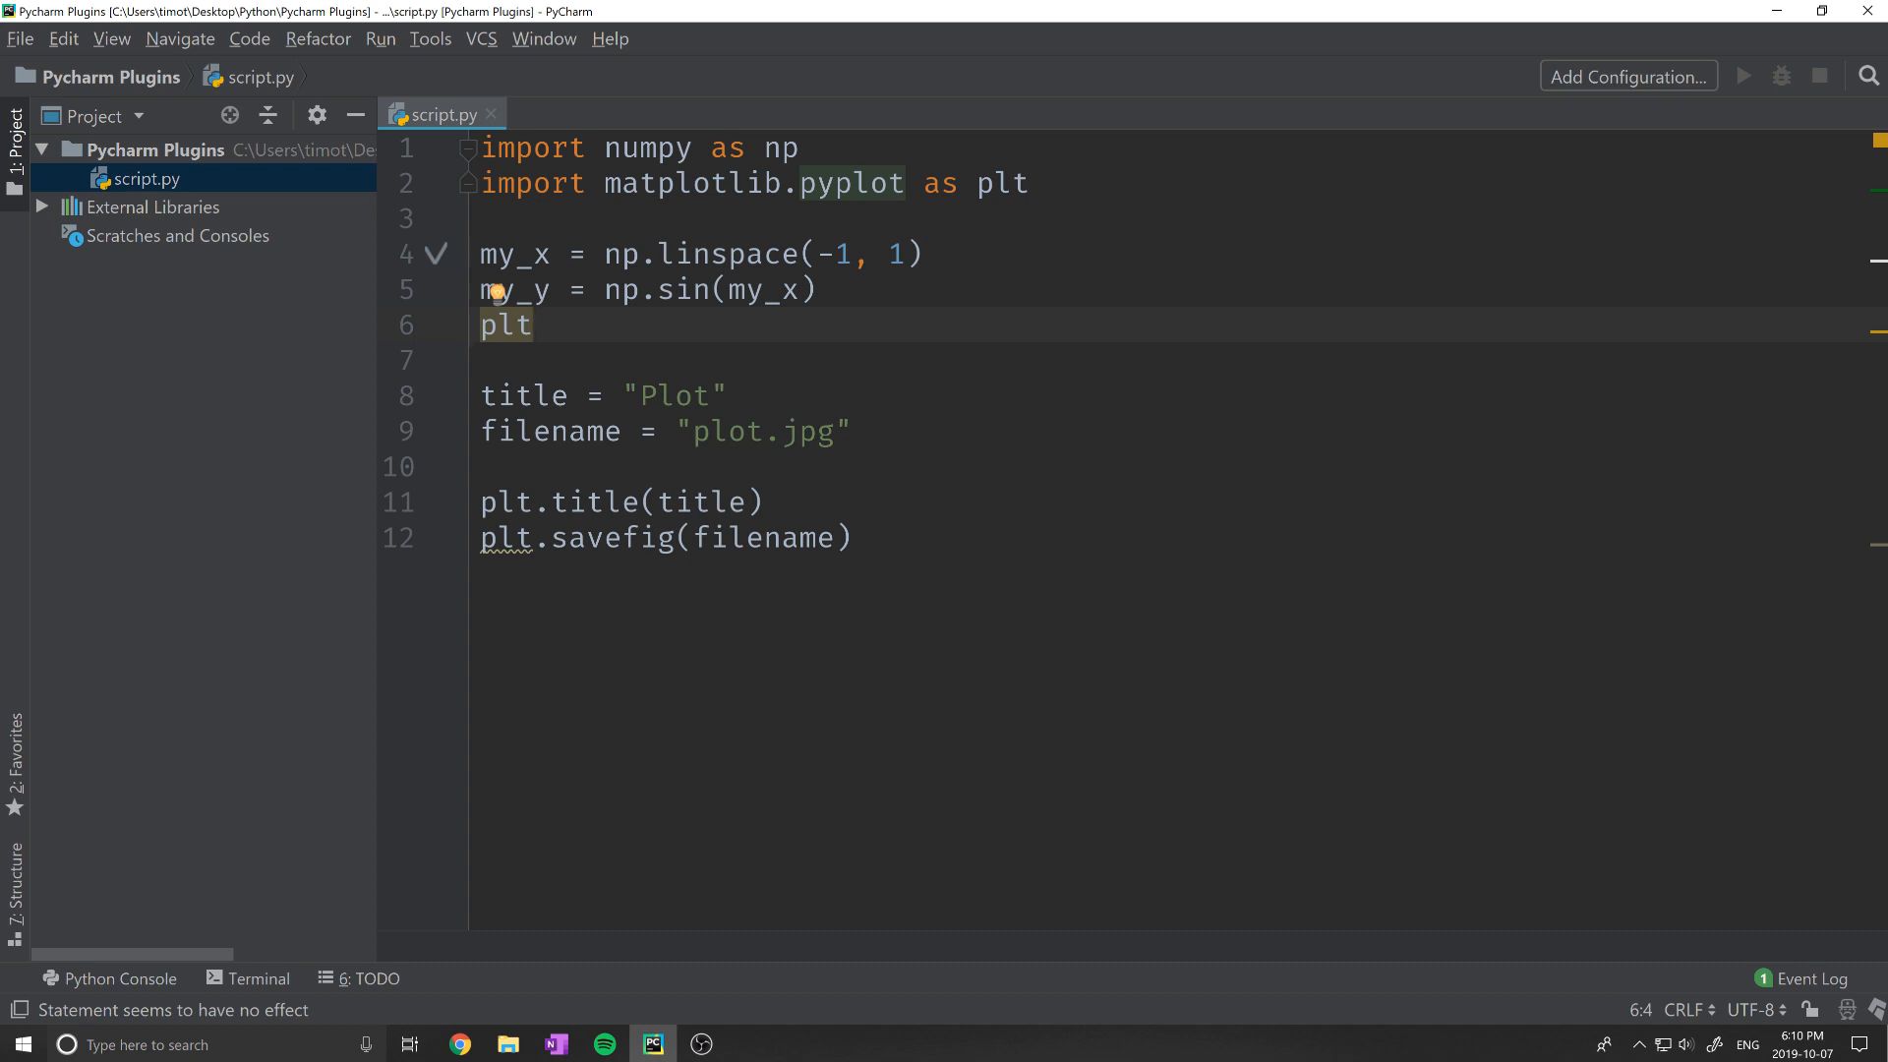
pyautogui.write('.')
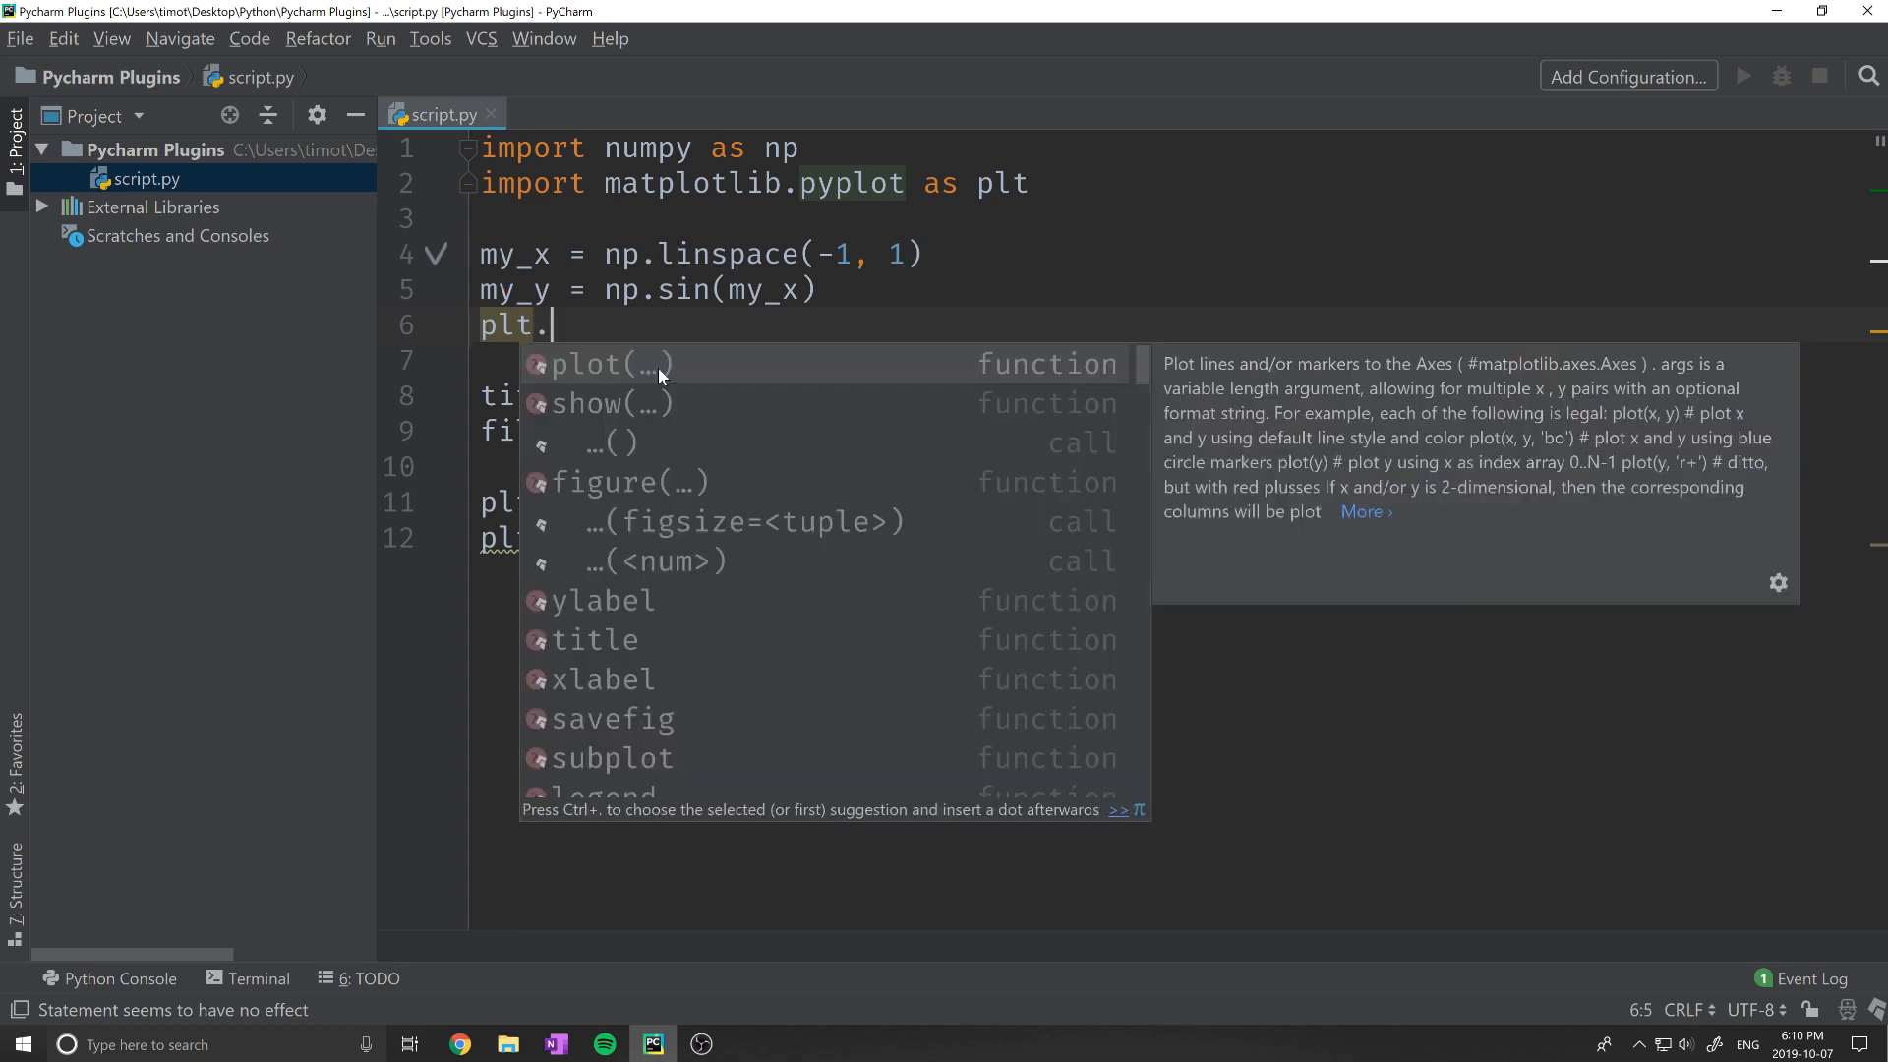
pyautogui.click(676, 367)
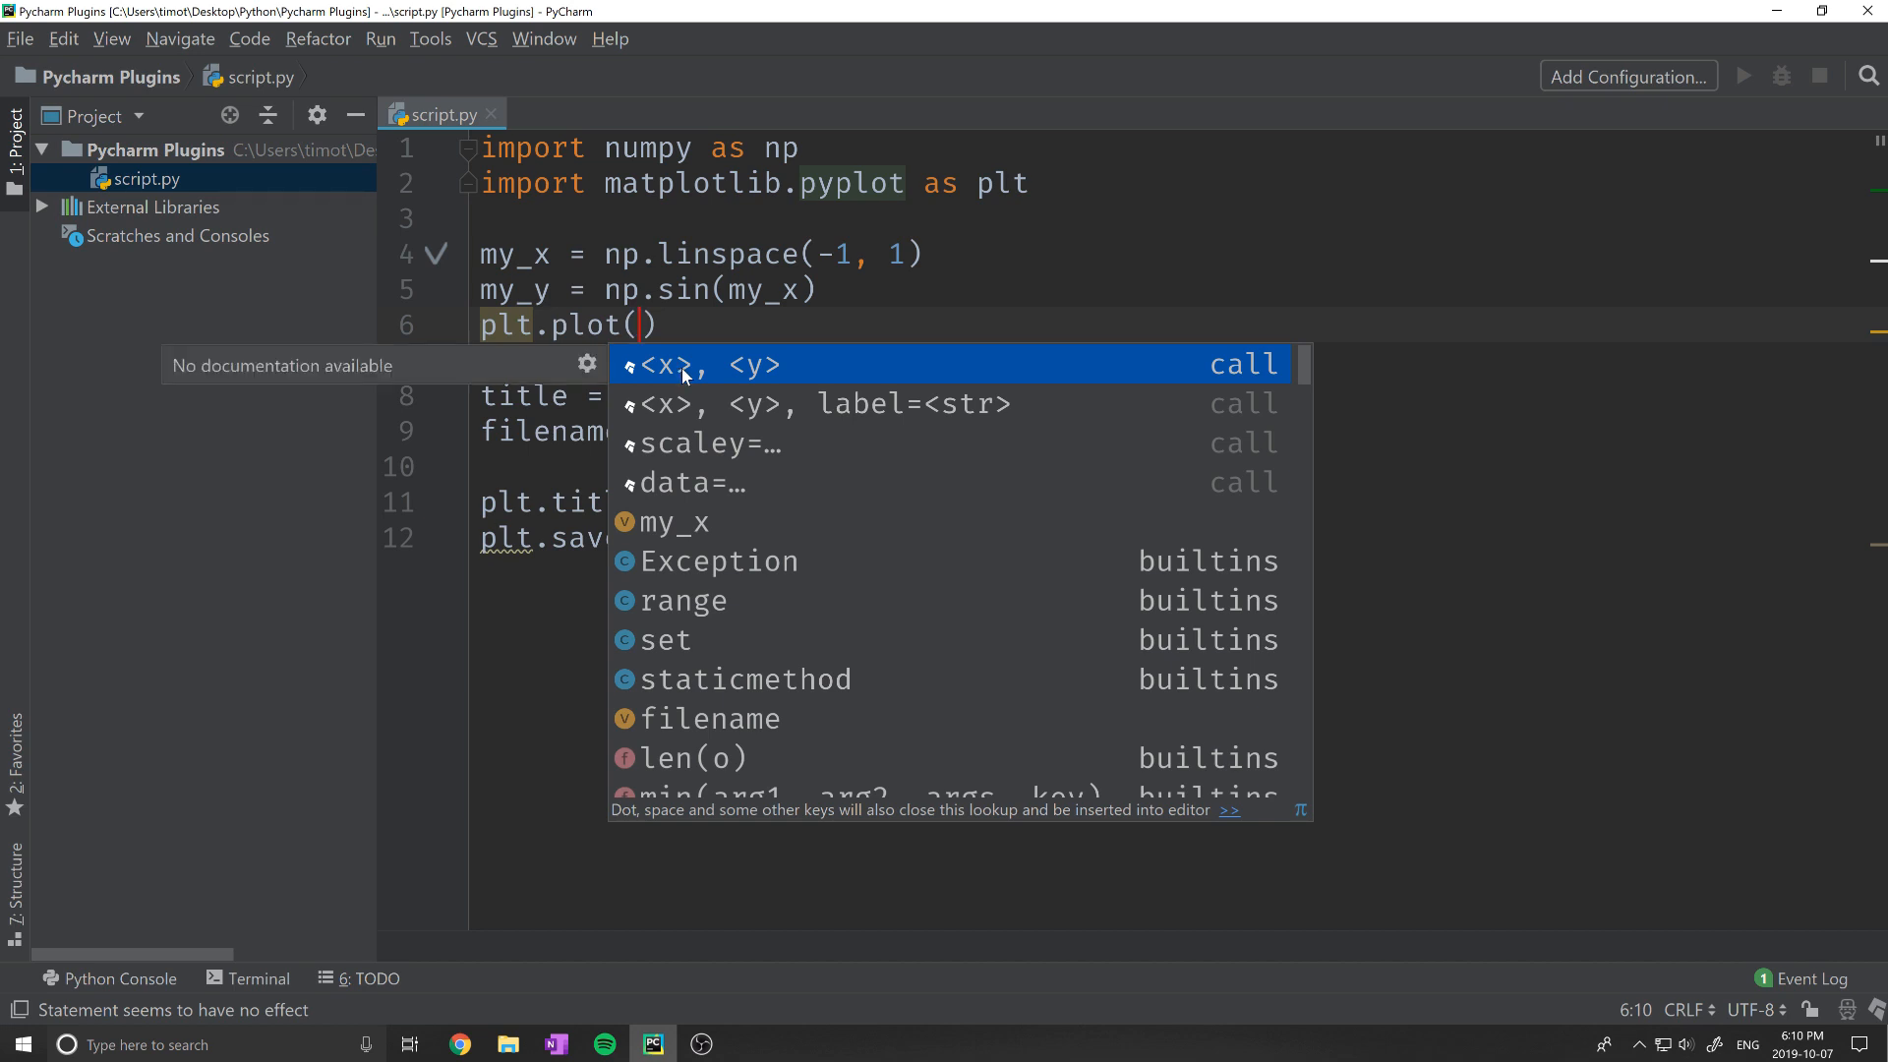
pyautogui.click(681, 368)
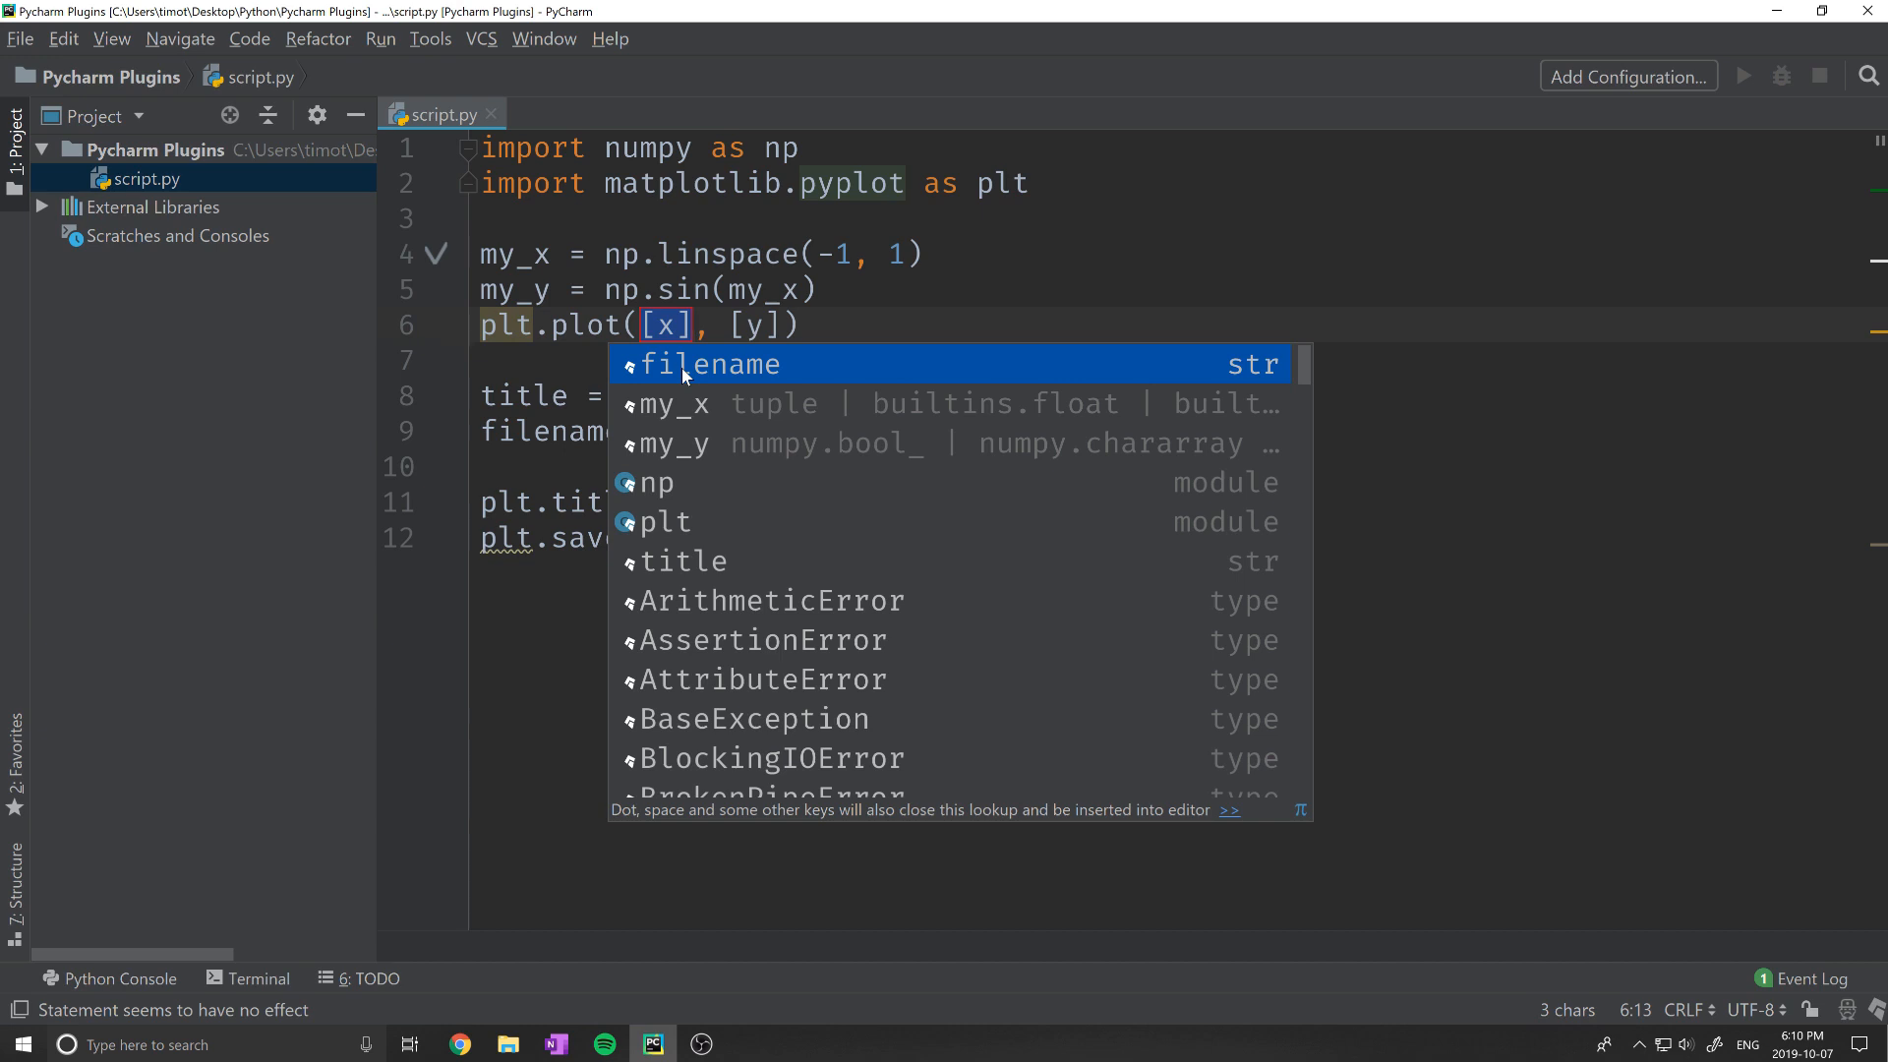
pyautogui.doubleClick(697, 404)
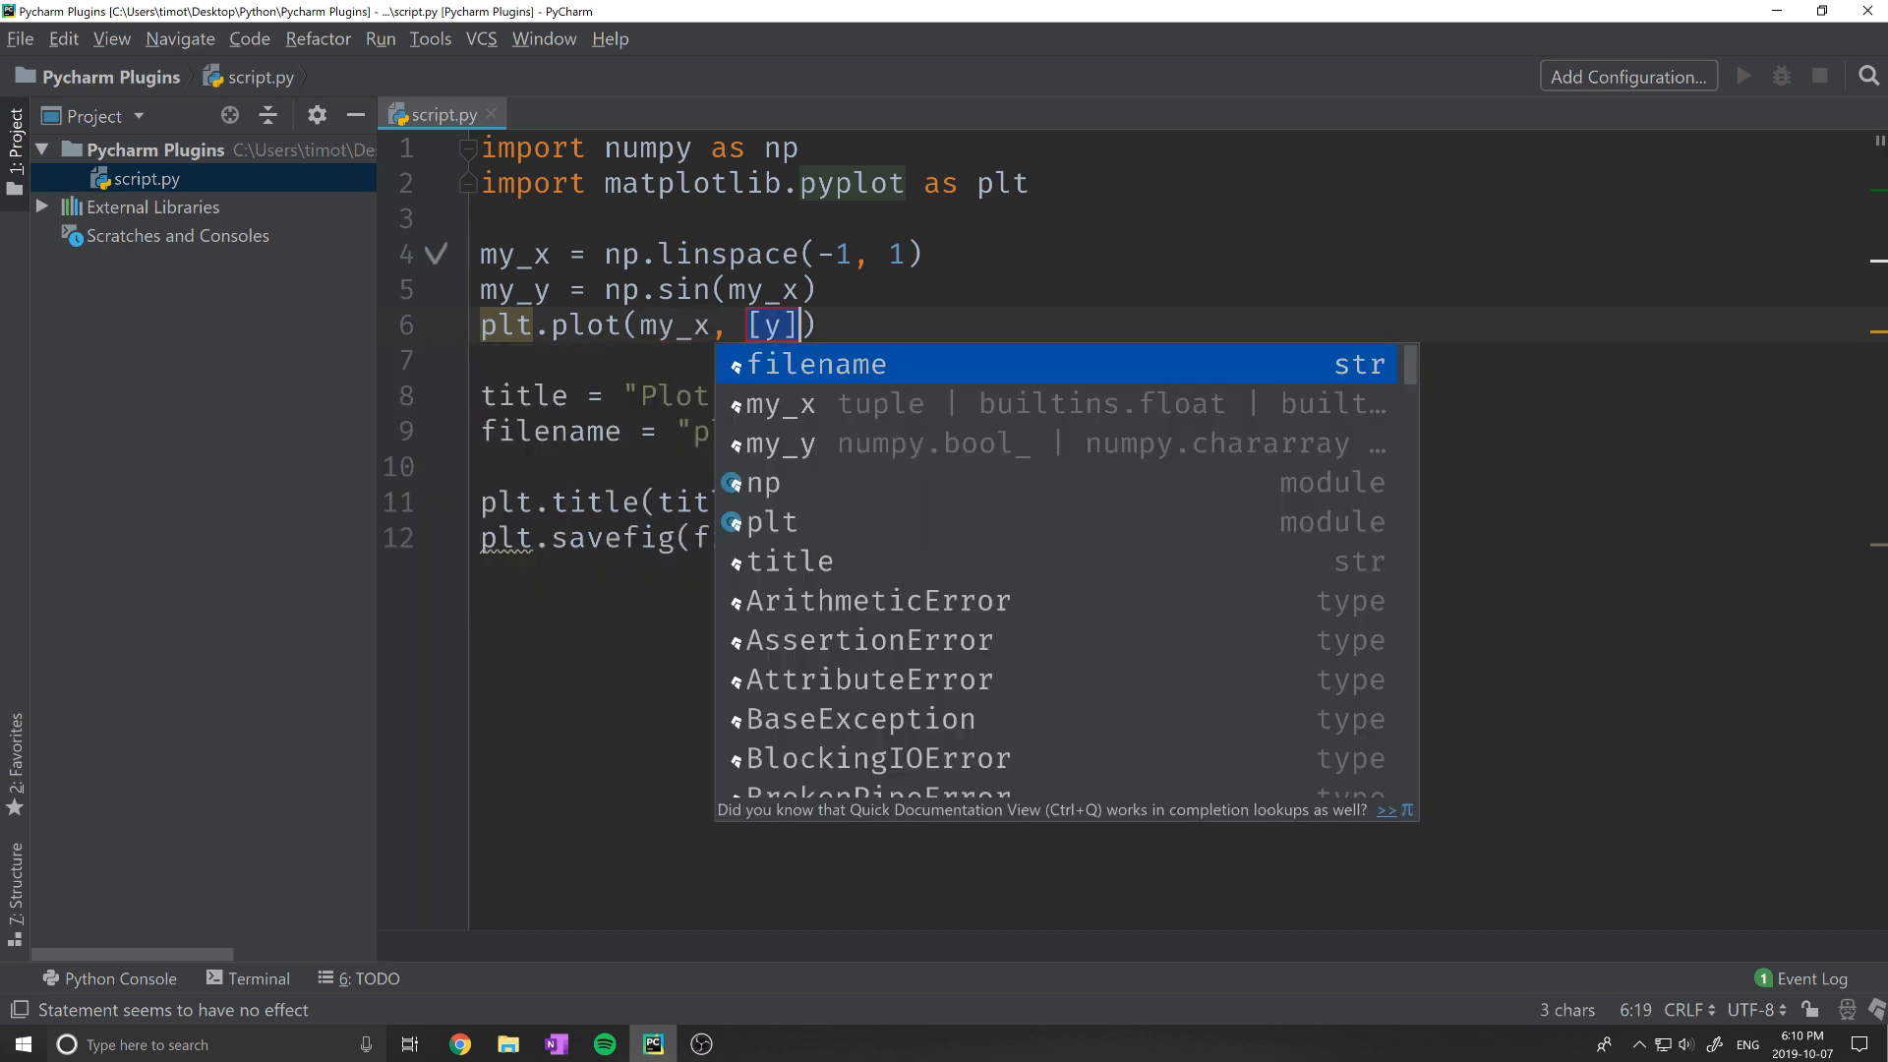
pyautogui.click(788, 443)
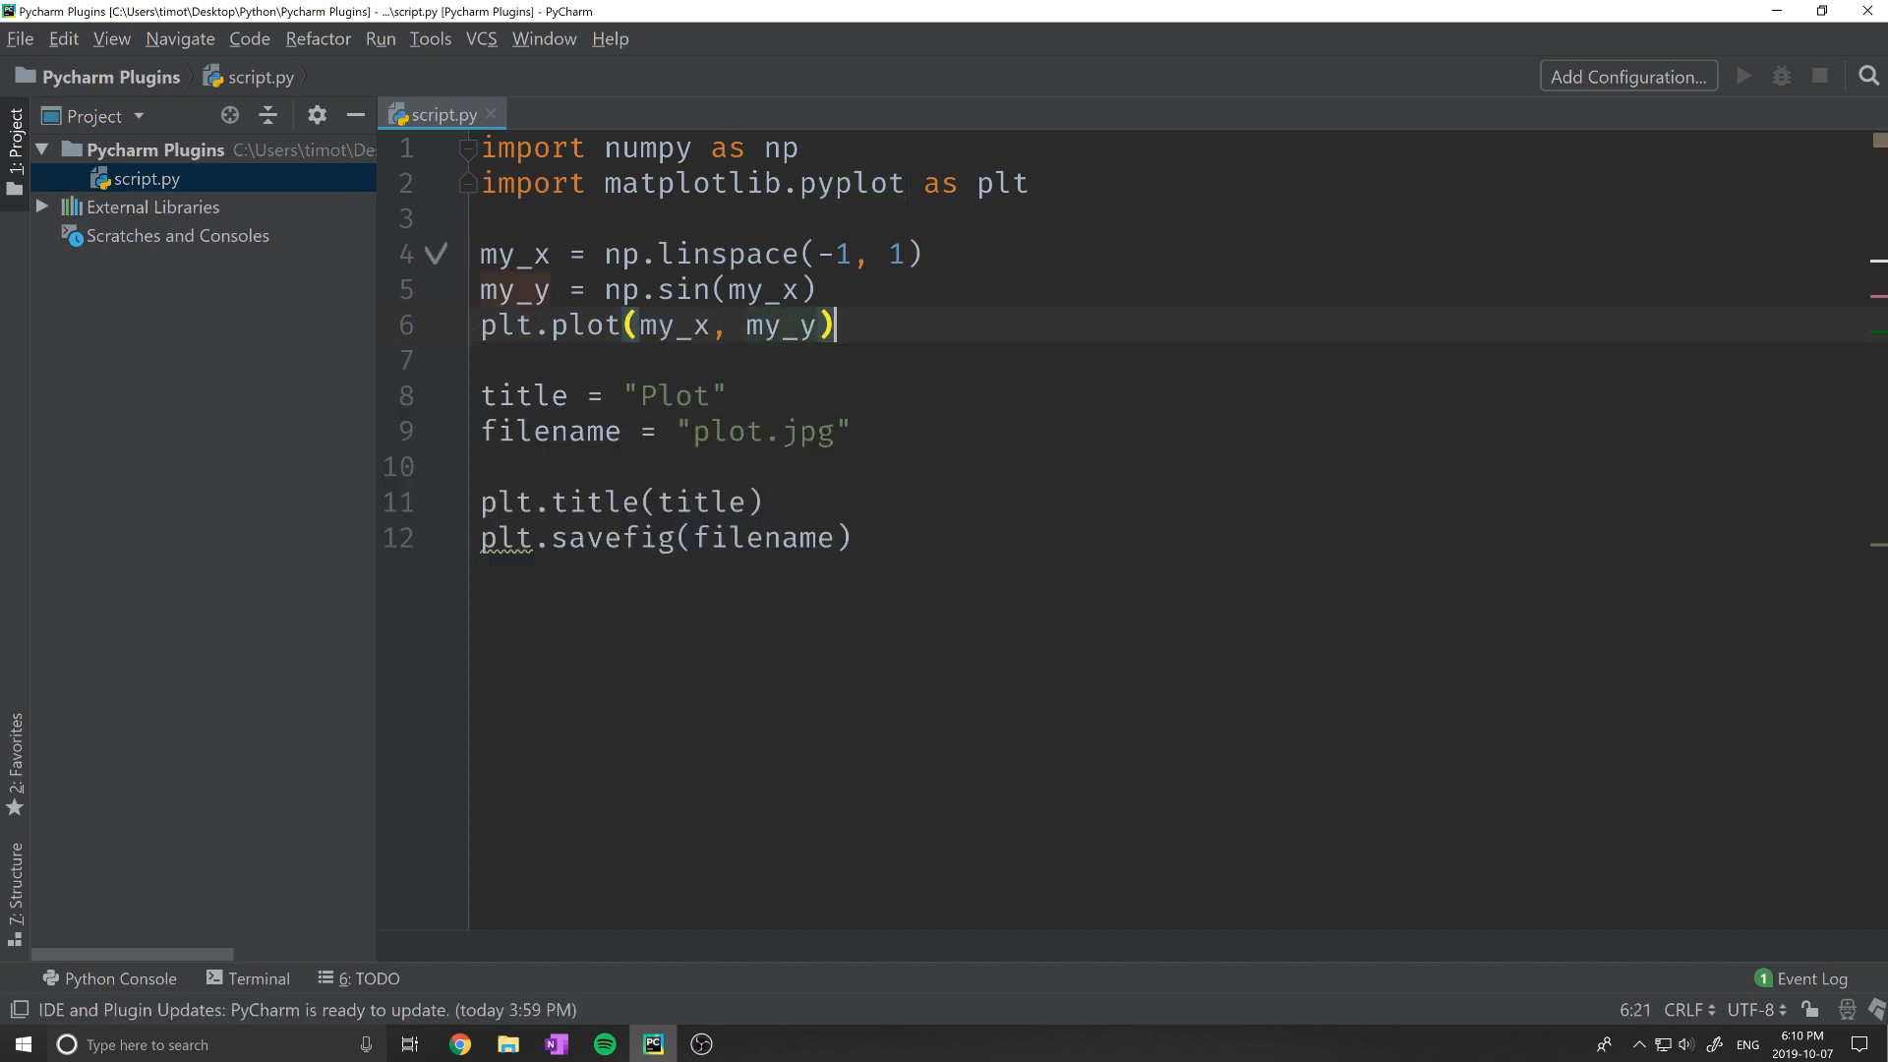
# Step: Launch the Kite app and move its window clear of the code in script.py
pyautogui.press('super+s')
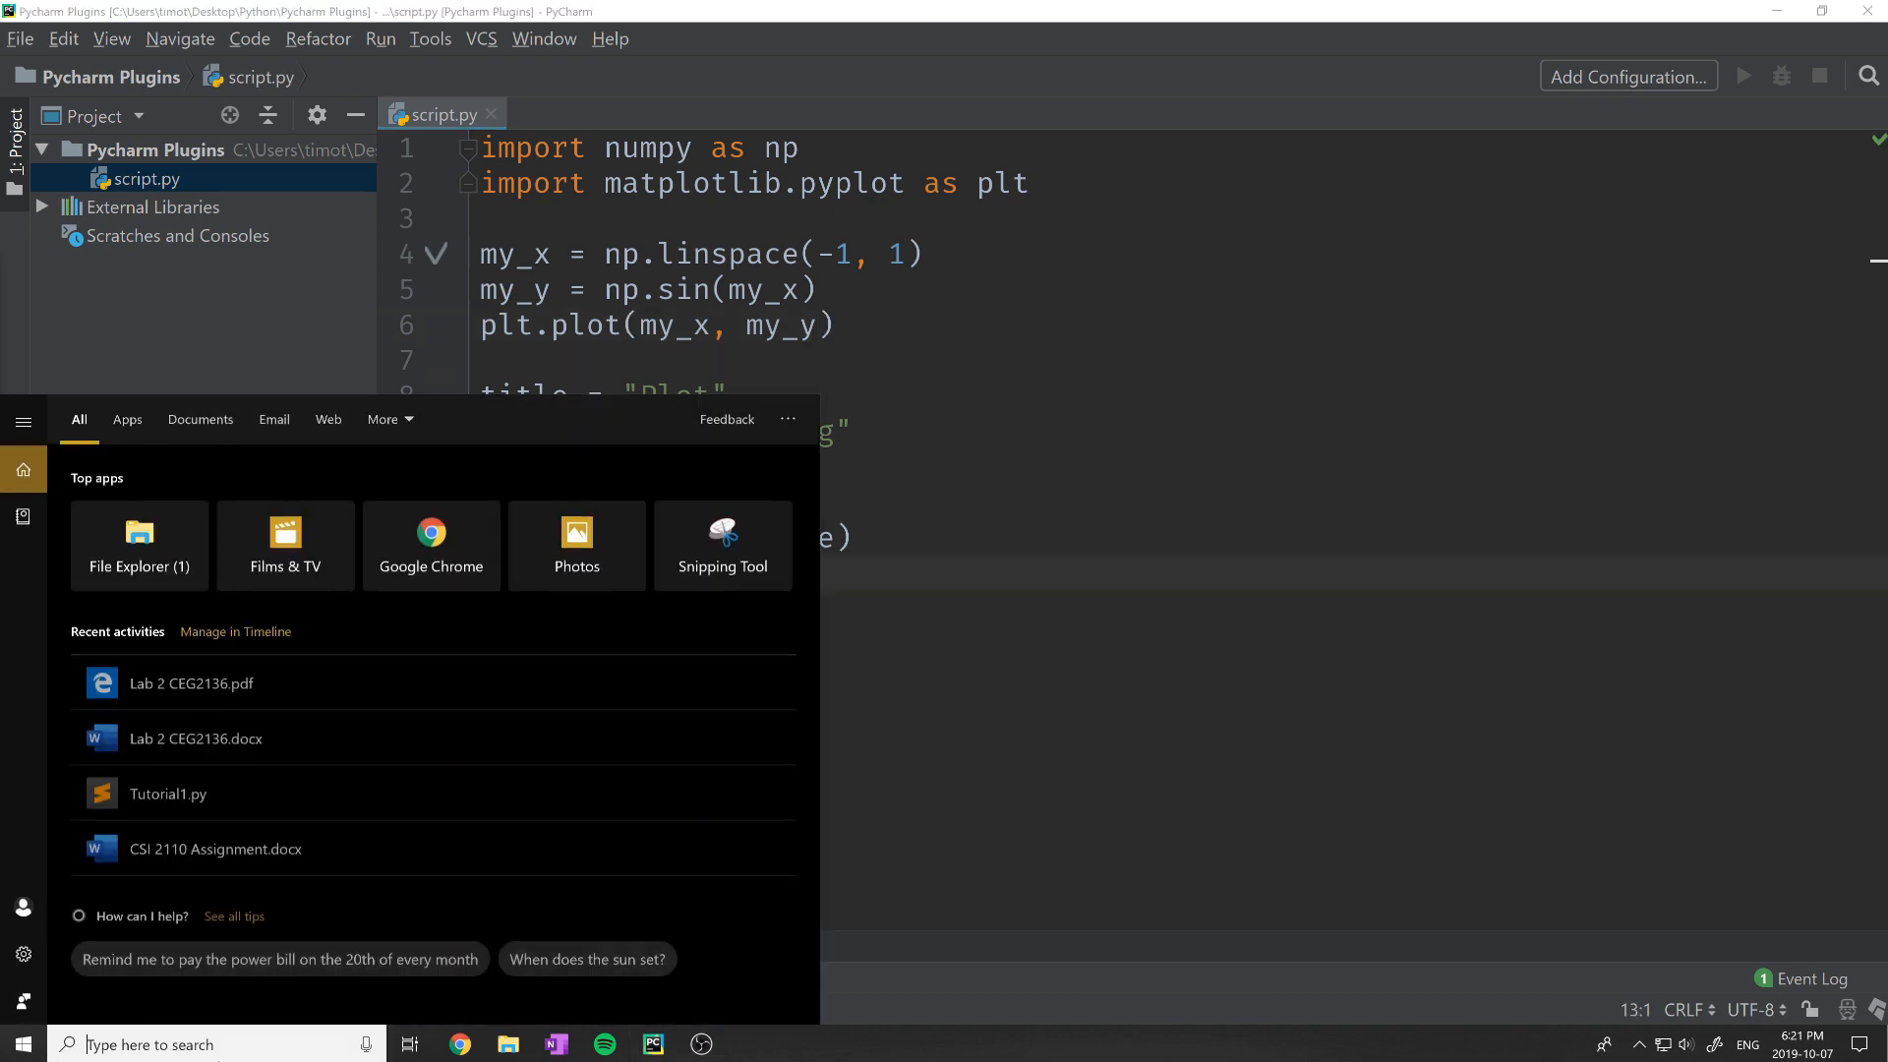
pyautogui.write('kit')
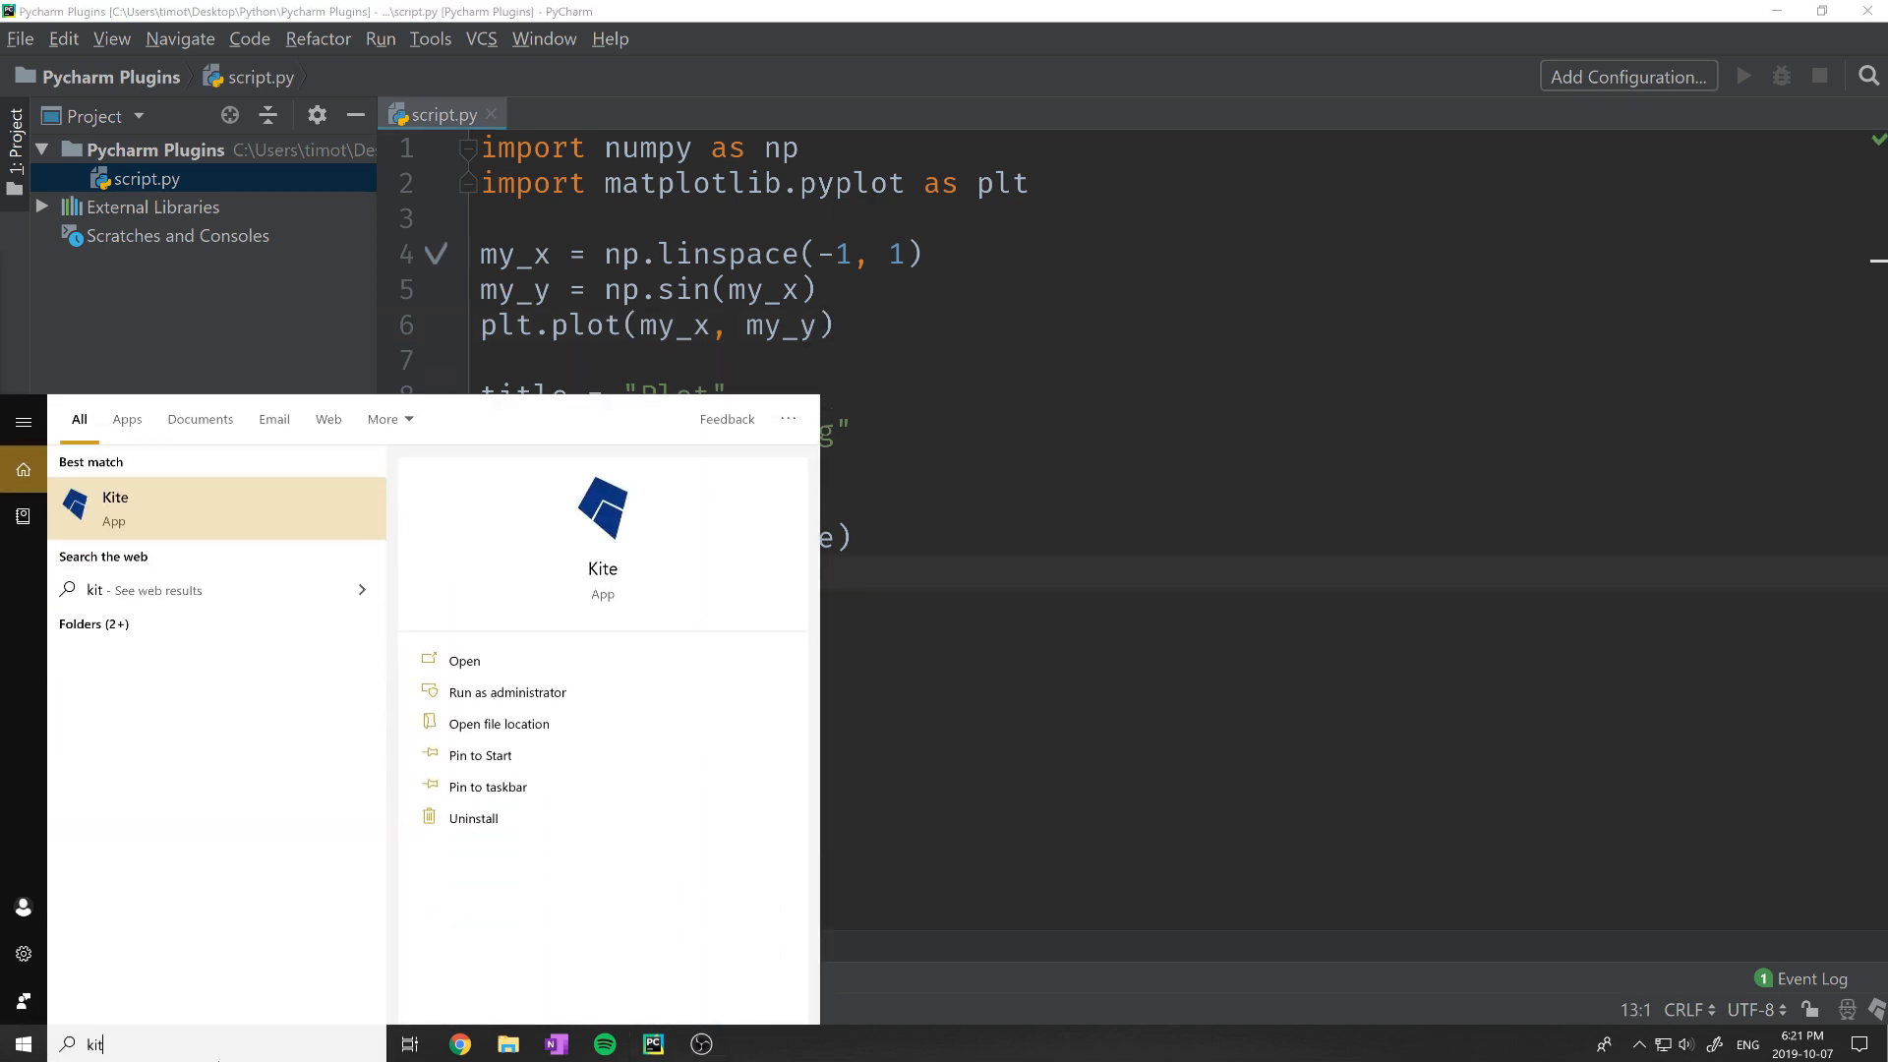
pyautogui.press('Return')
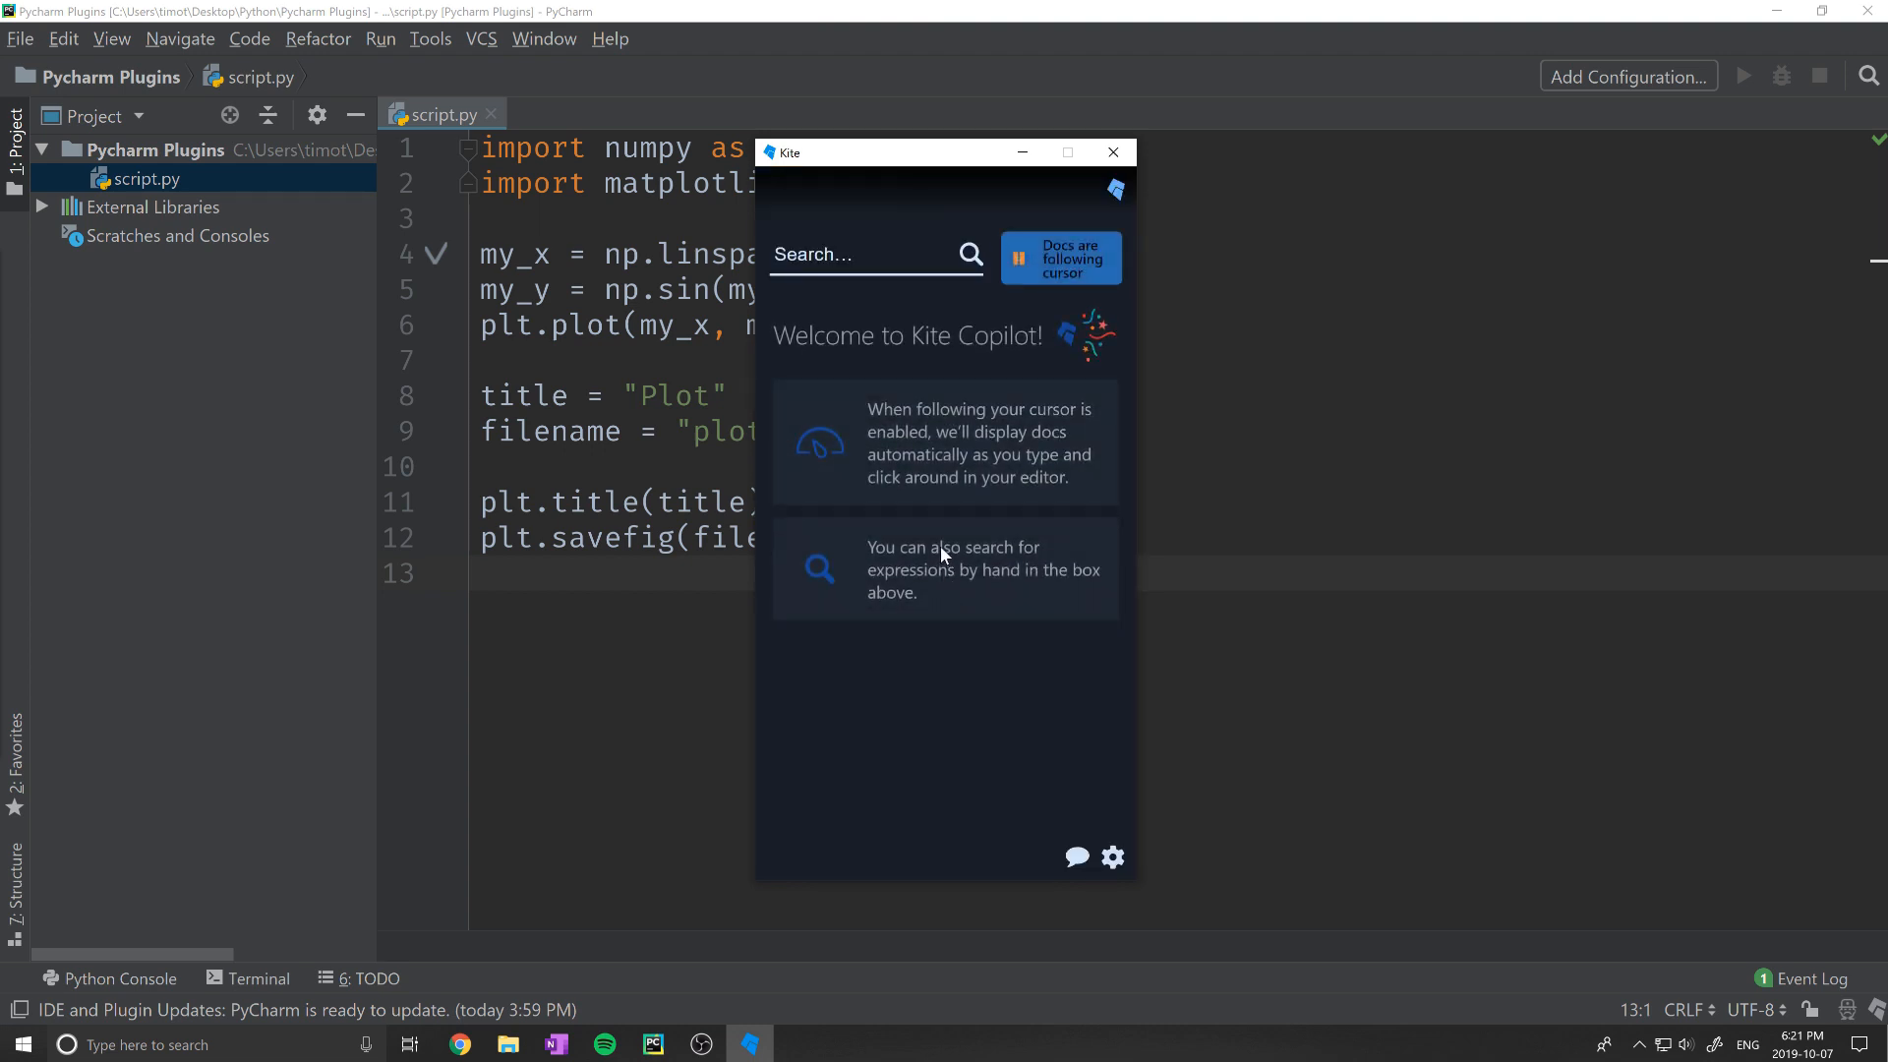
pyautogui.moveTo(934, 162); pyautogui.dragTo(1503, 123)
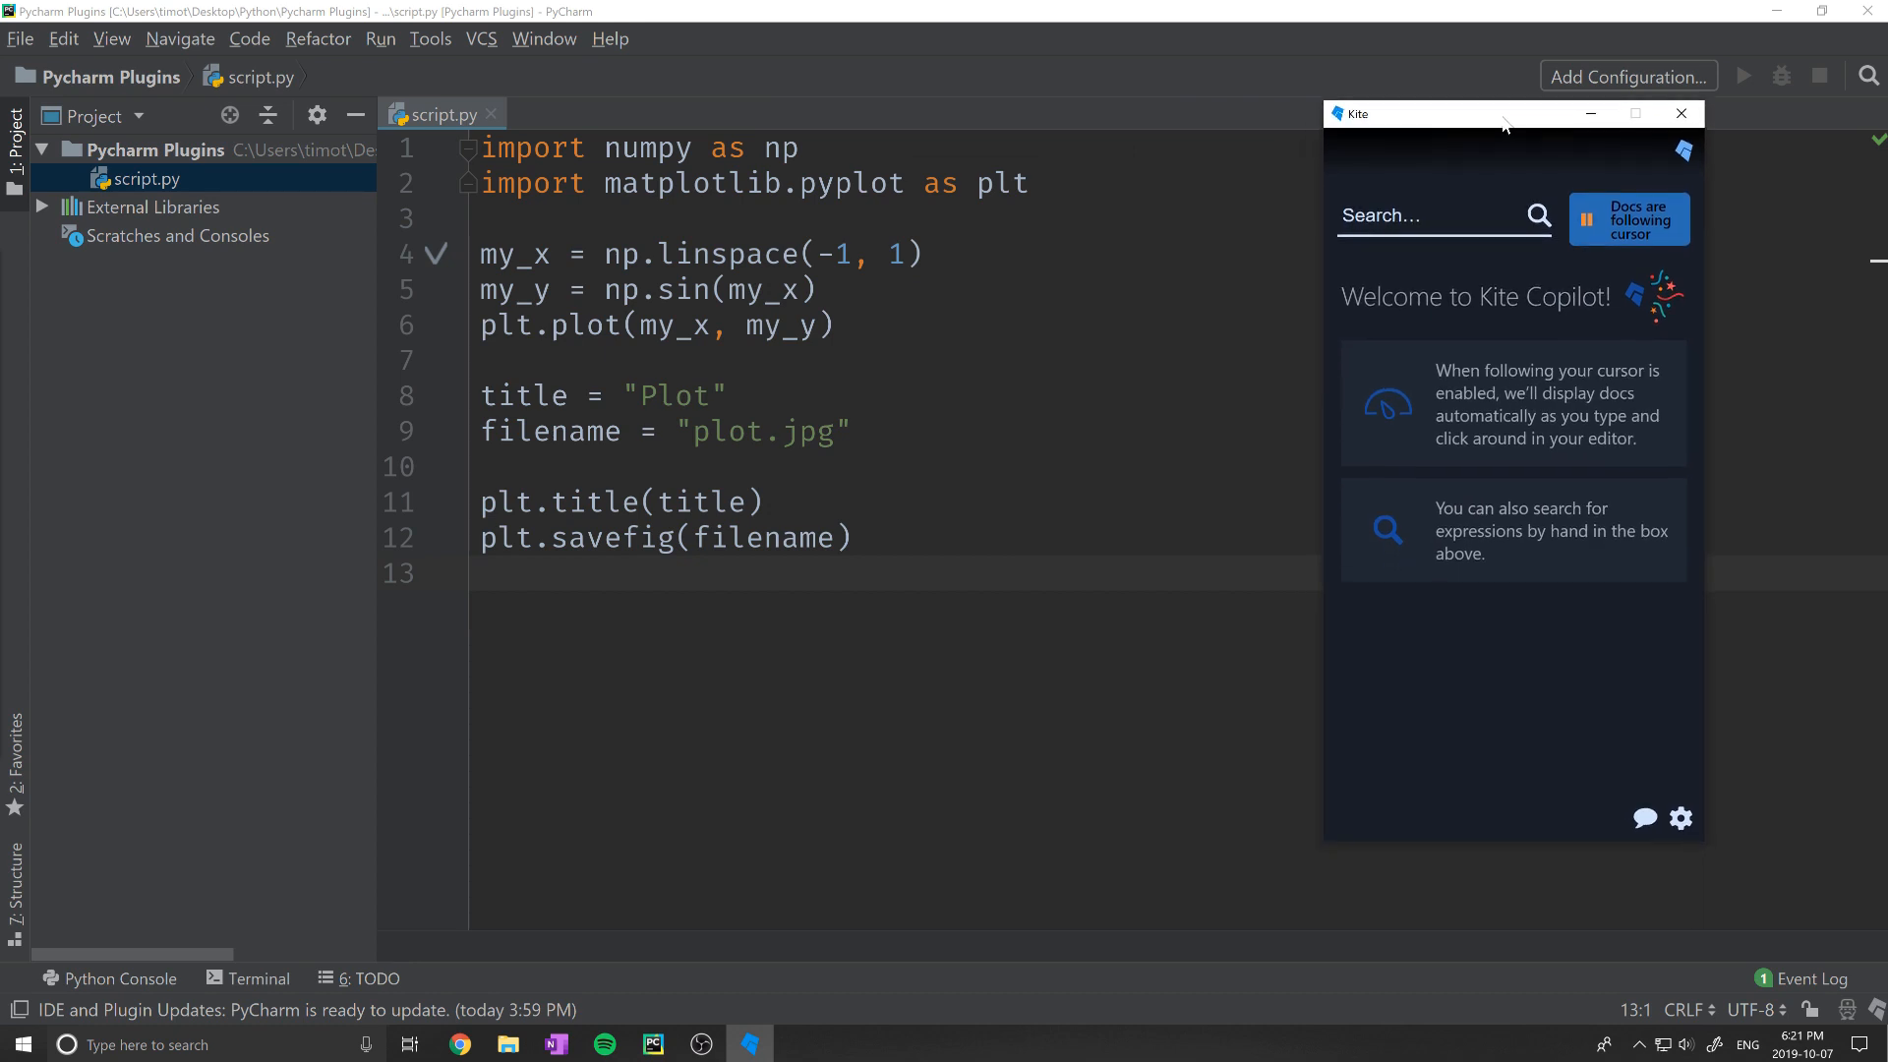
# Step: Try the Light and High contrast themes in Kite's settings, restore the Dark theme and return to the docs view
pyautogui.click(1682, 815)
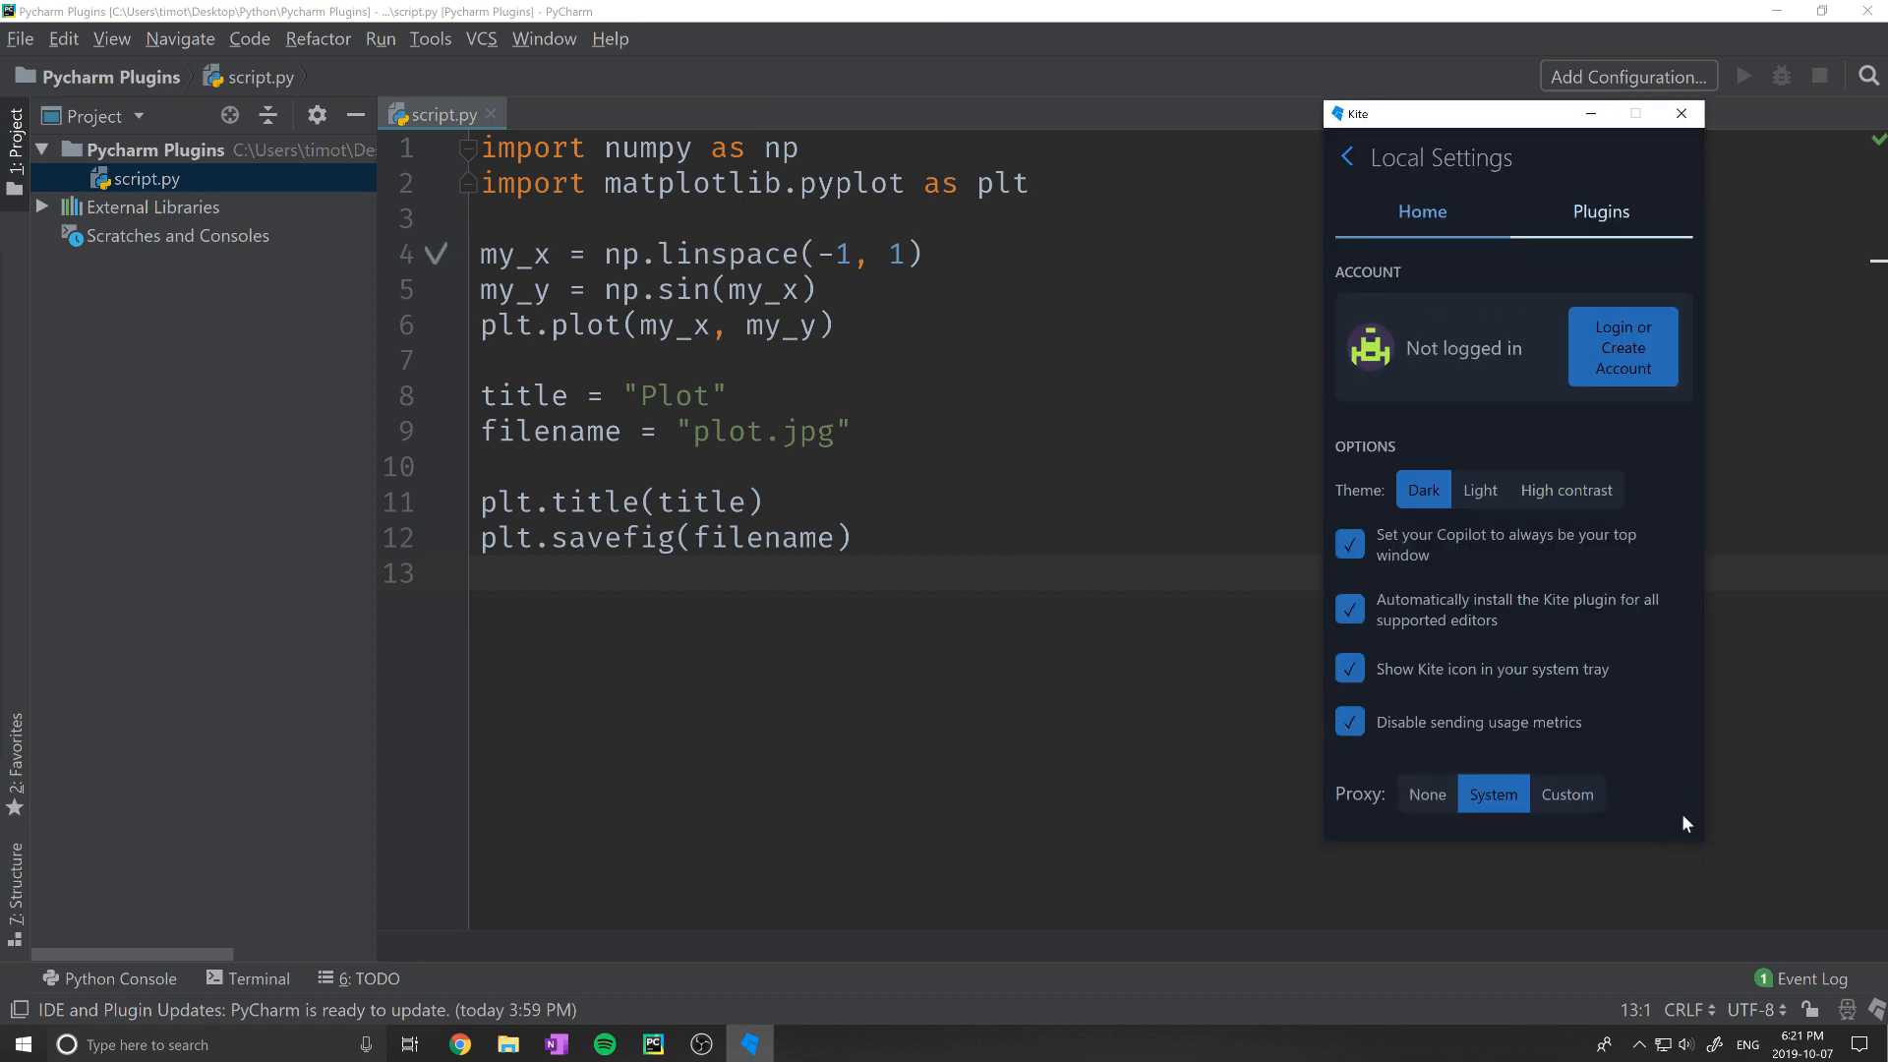
pyautogui.click(1483, 494)
pyautogui.click(1557, 497)
pyautogui.click(1428, 494)
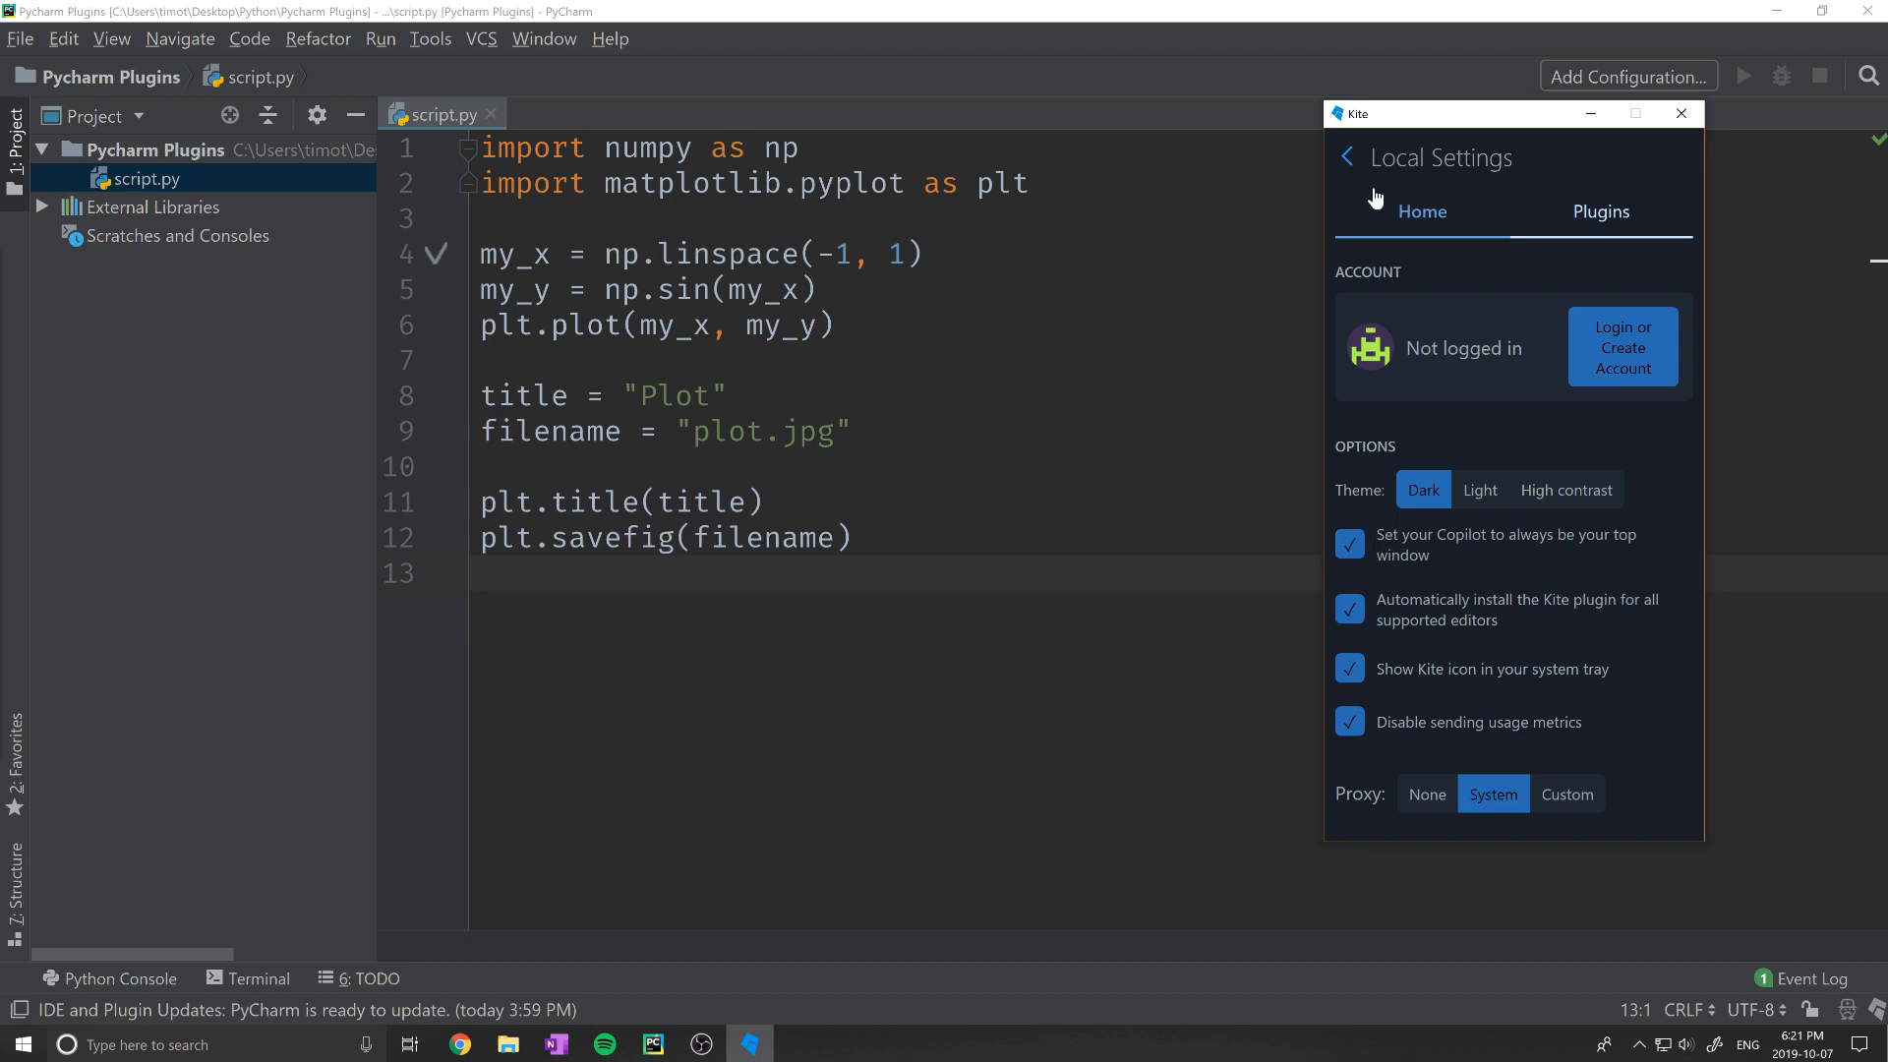
pyautogui.click(1349, 159)
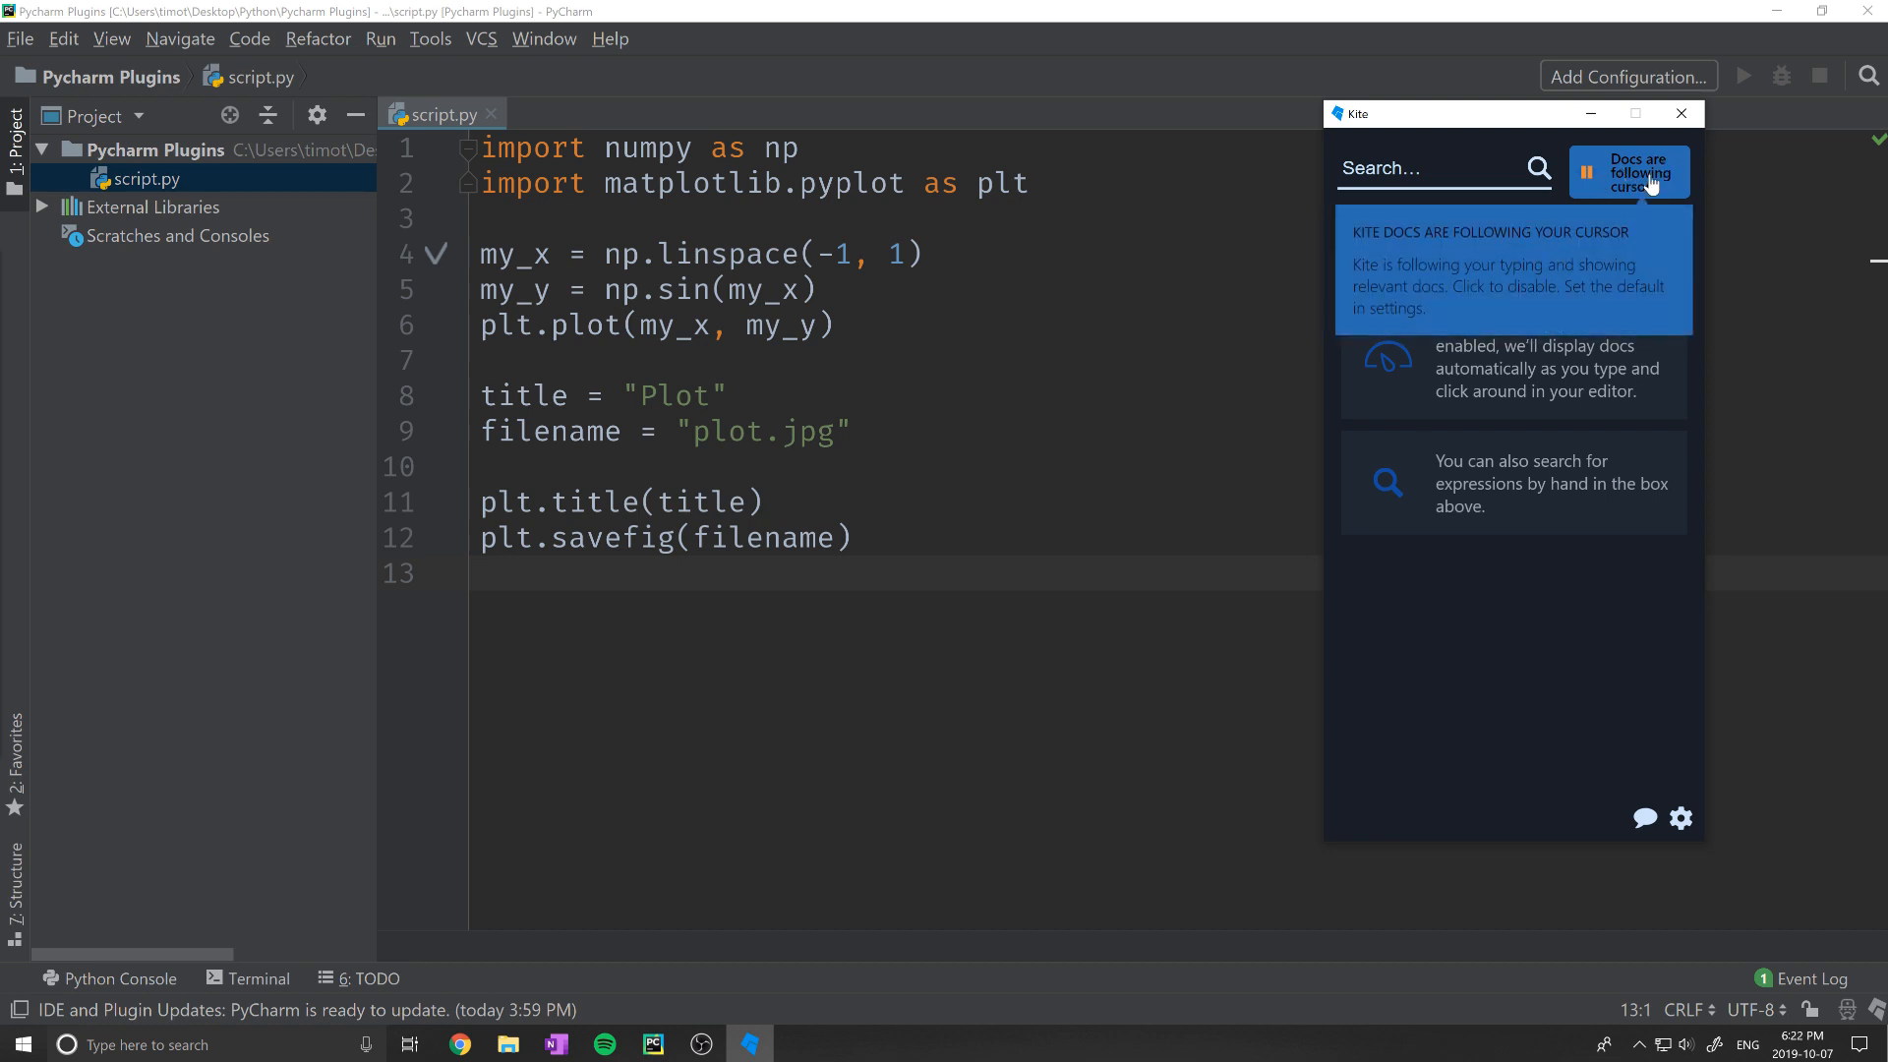
# Step: View the Kite docs for sin, linspace, pyplot and my_x by placing the text cursor on each in script.py
pyautogui.click(692, 289)
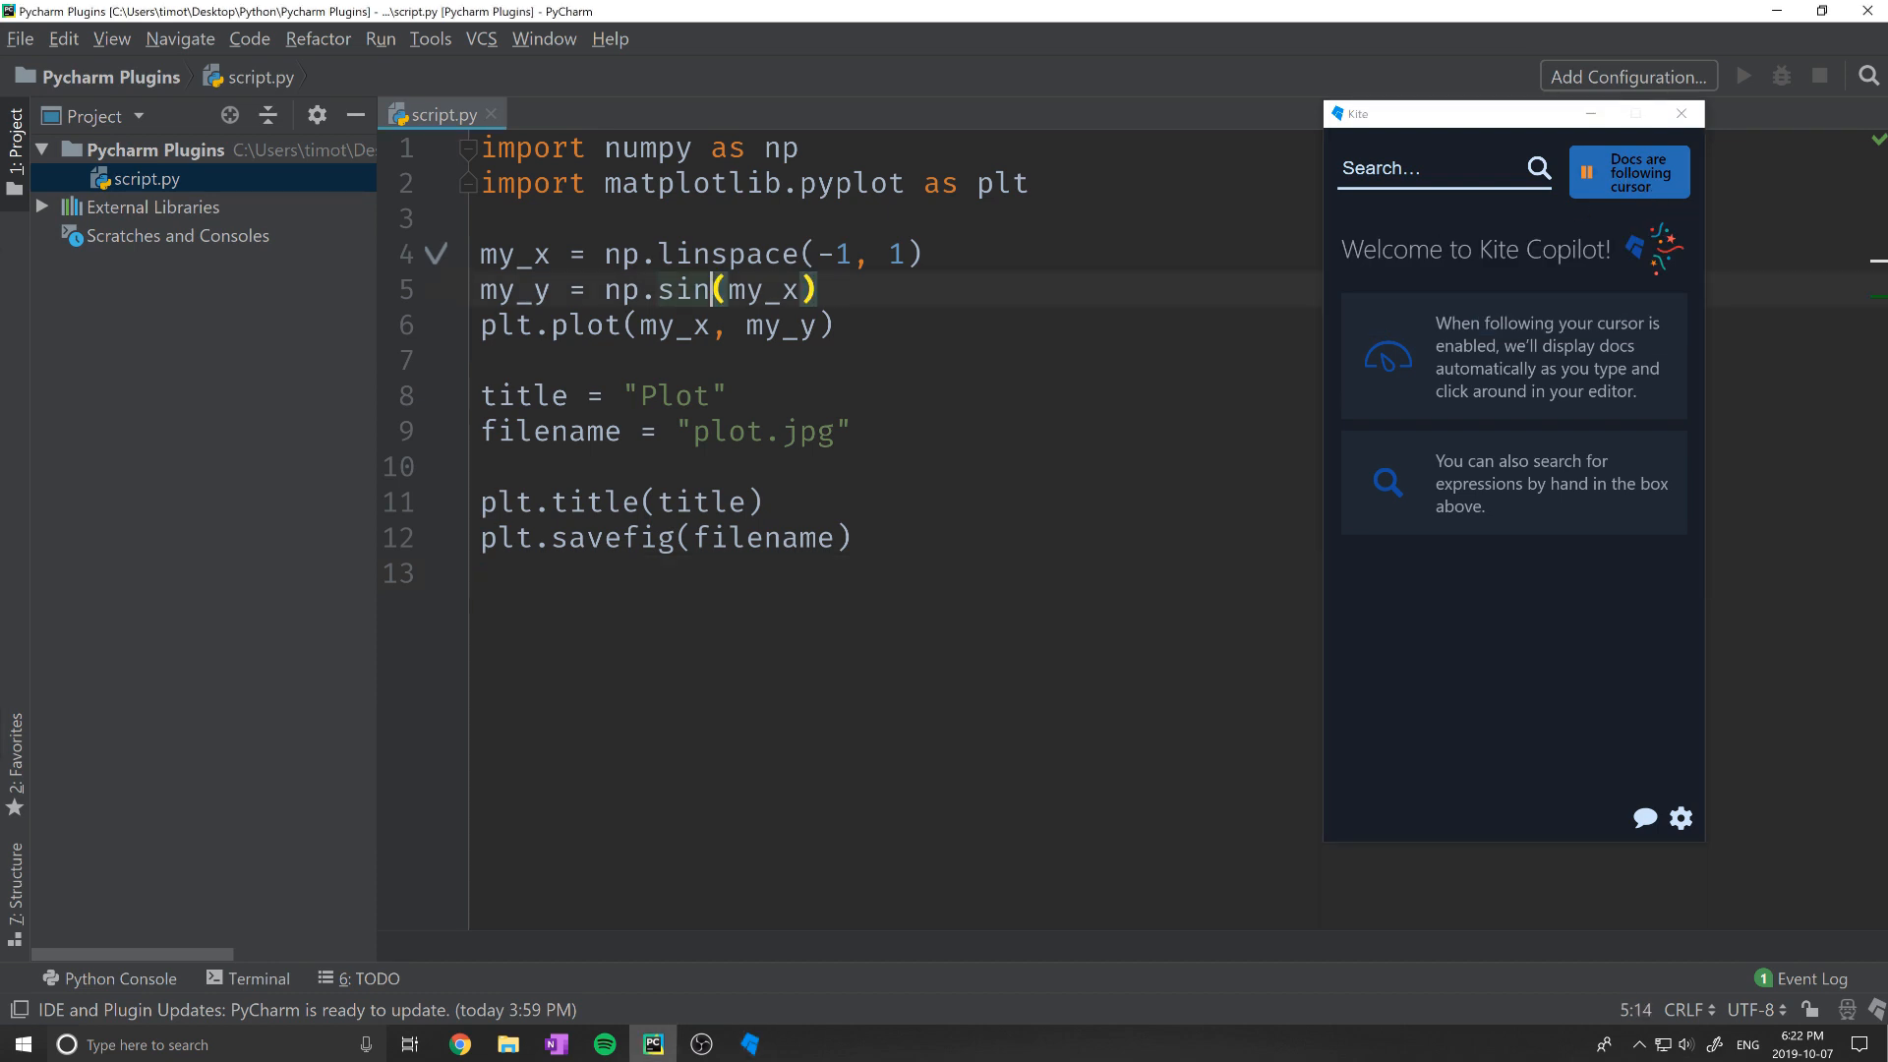
pyautogui.click(710, 254)
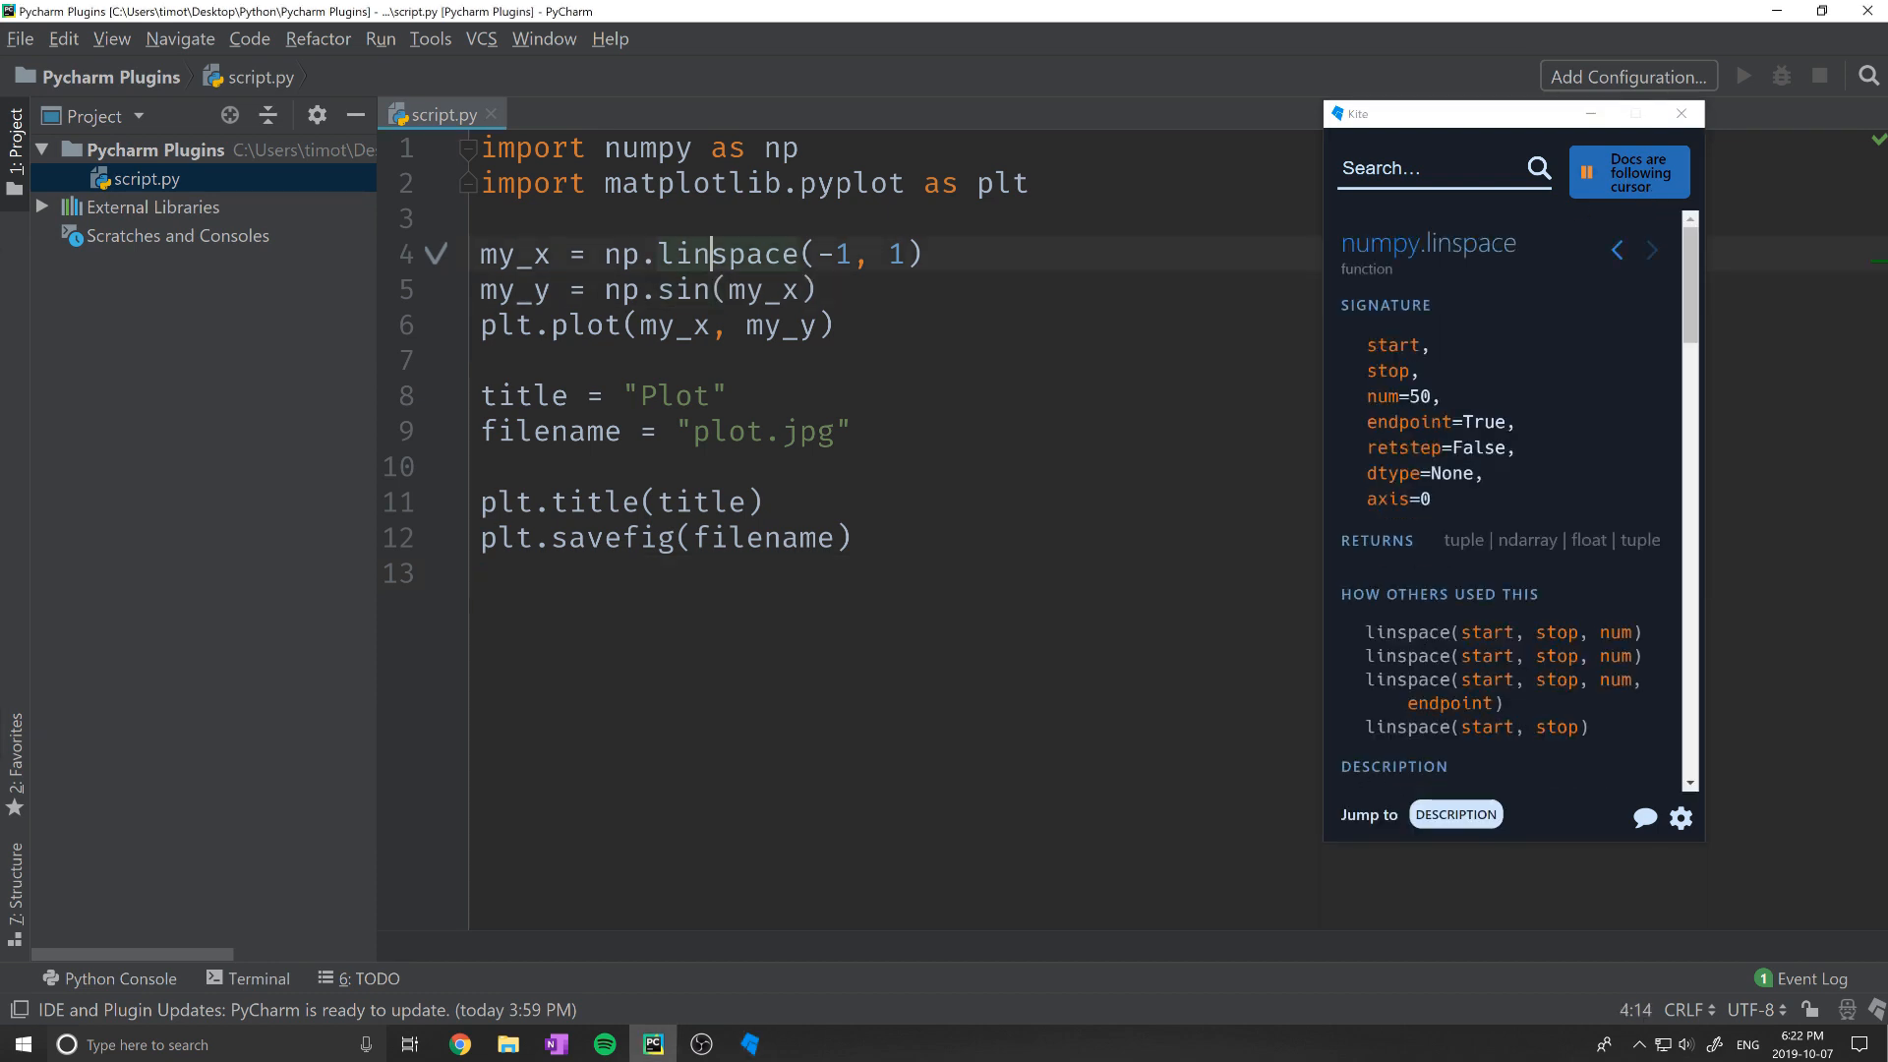
pyautogui.click(818, 183)
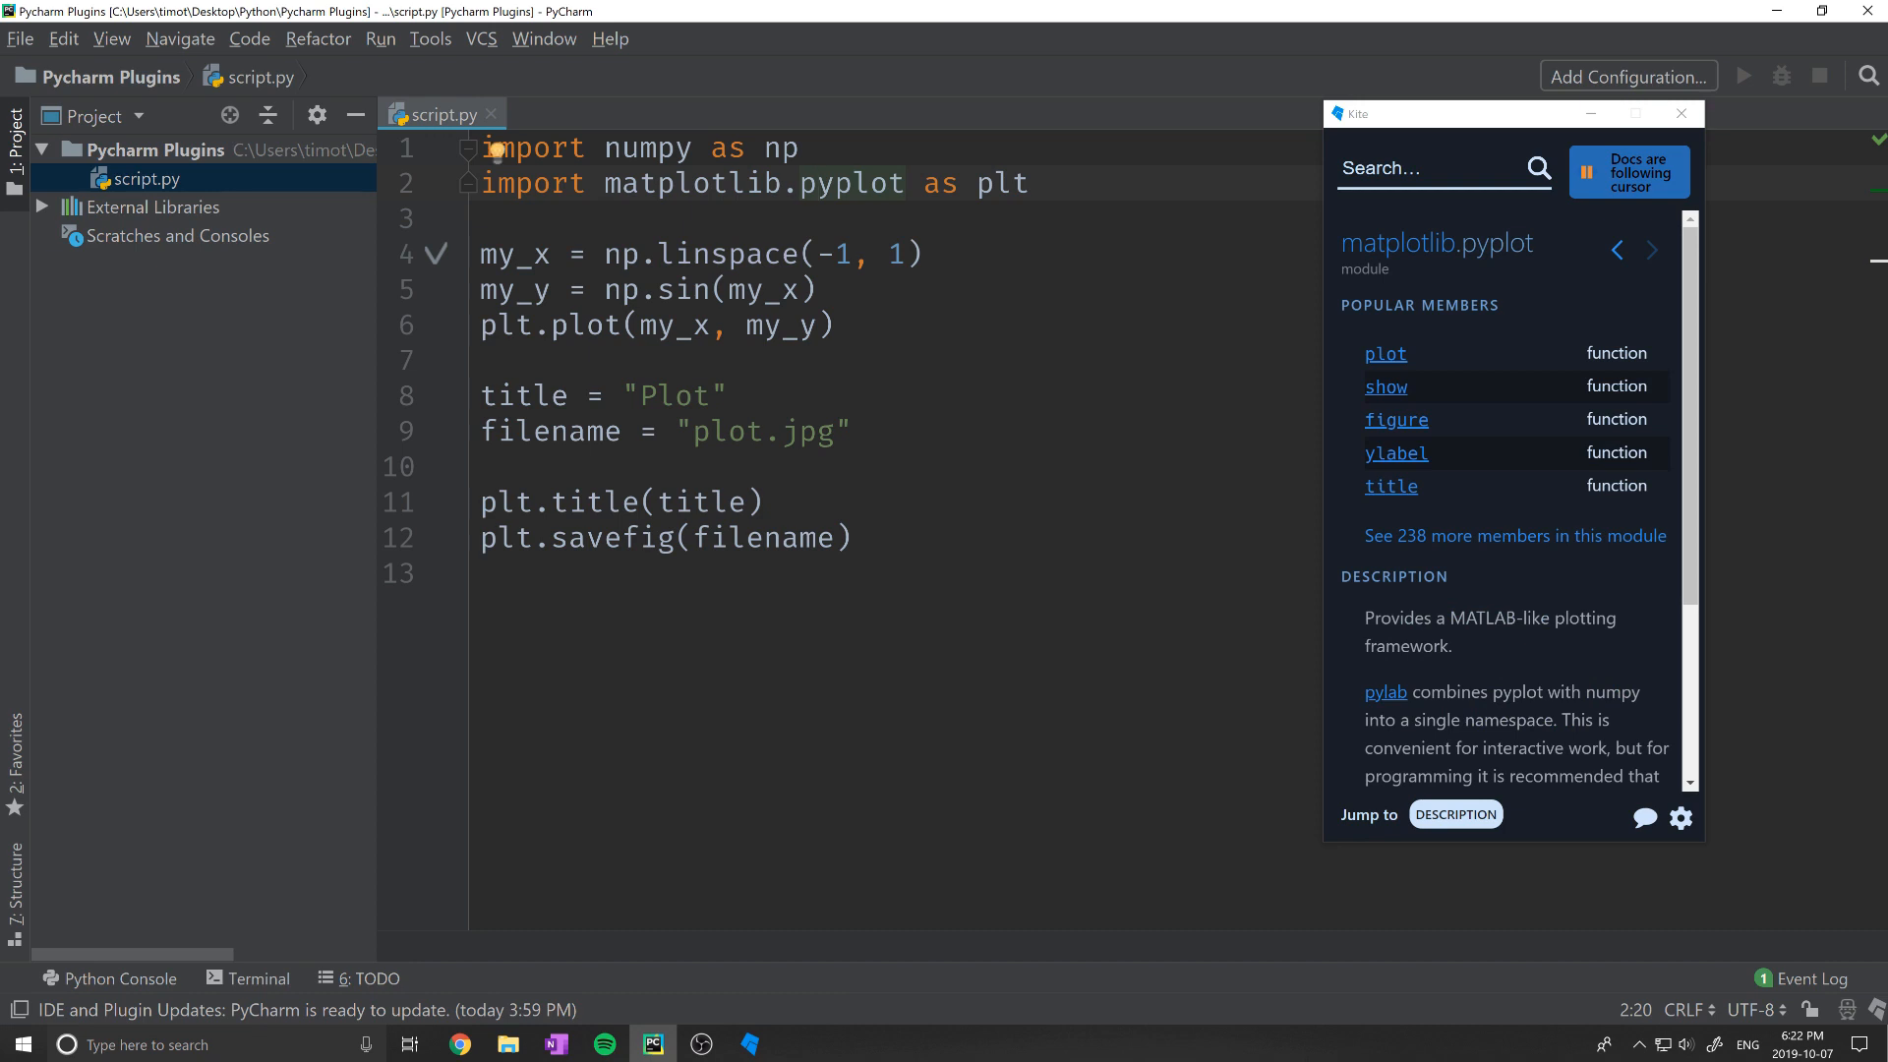
pyautogui.click(658, 289)
pyautogui.click(658, 325)
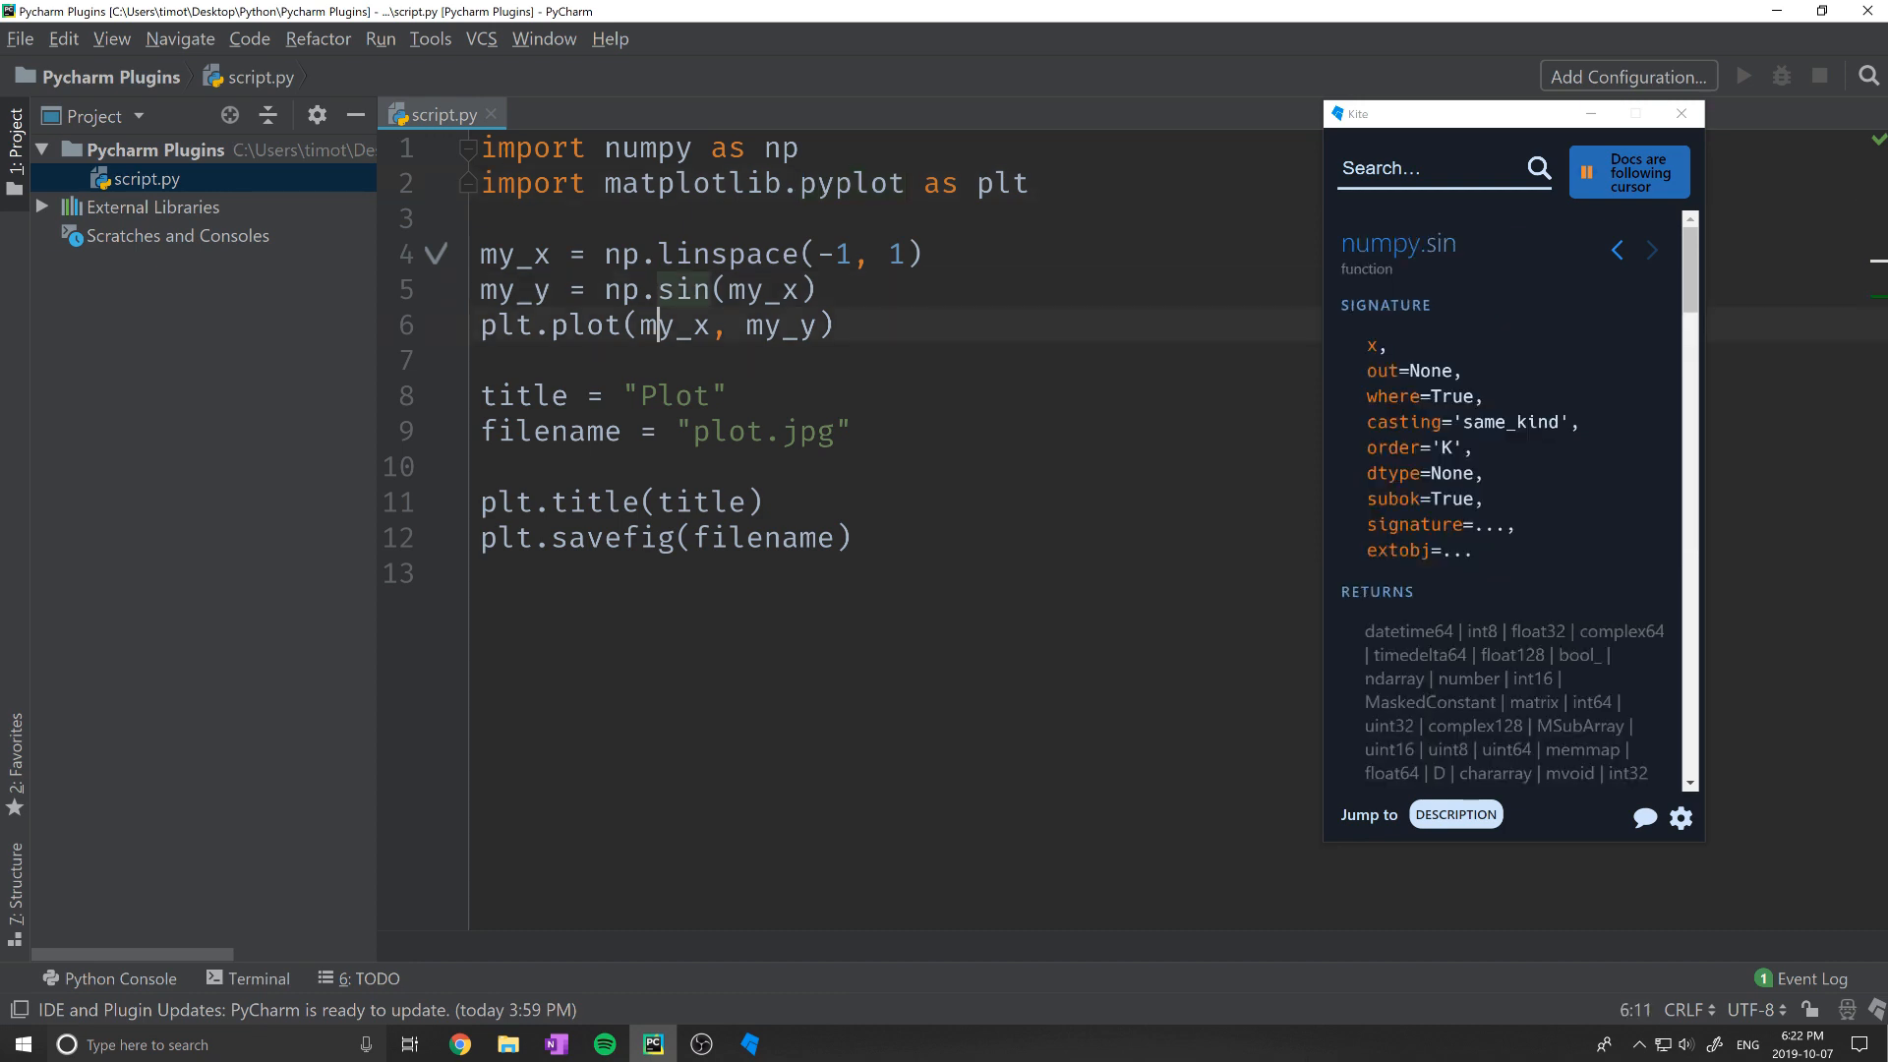
# Step: Add an empty print() call on line 14 of script.py and bring up its Kite documentation
pyautogui.click(482, 574)
pyautogui.press('Return')
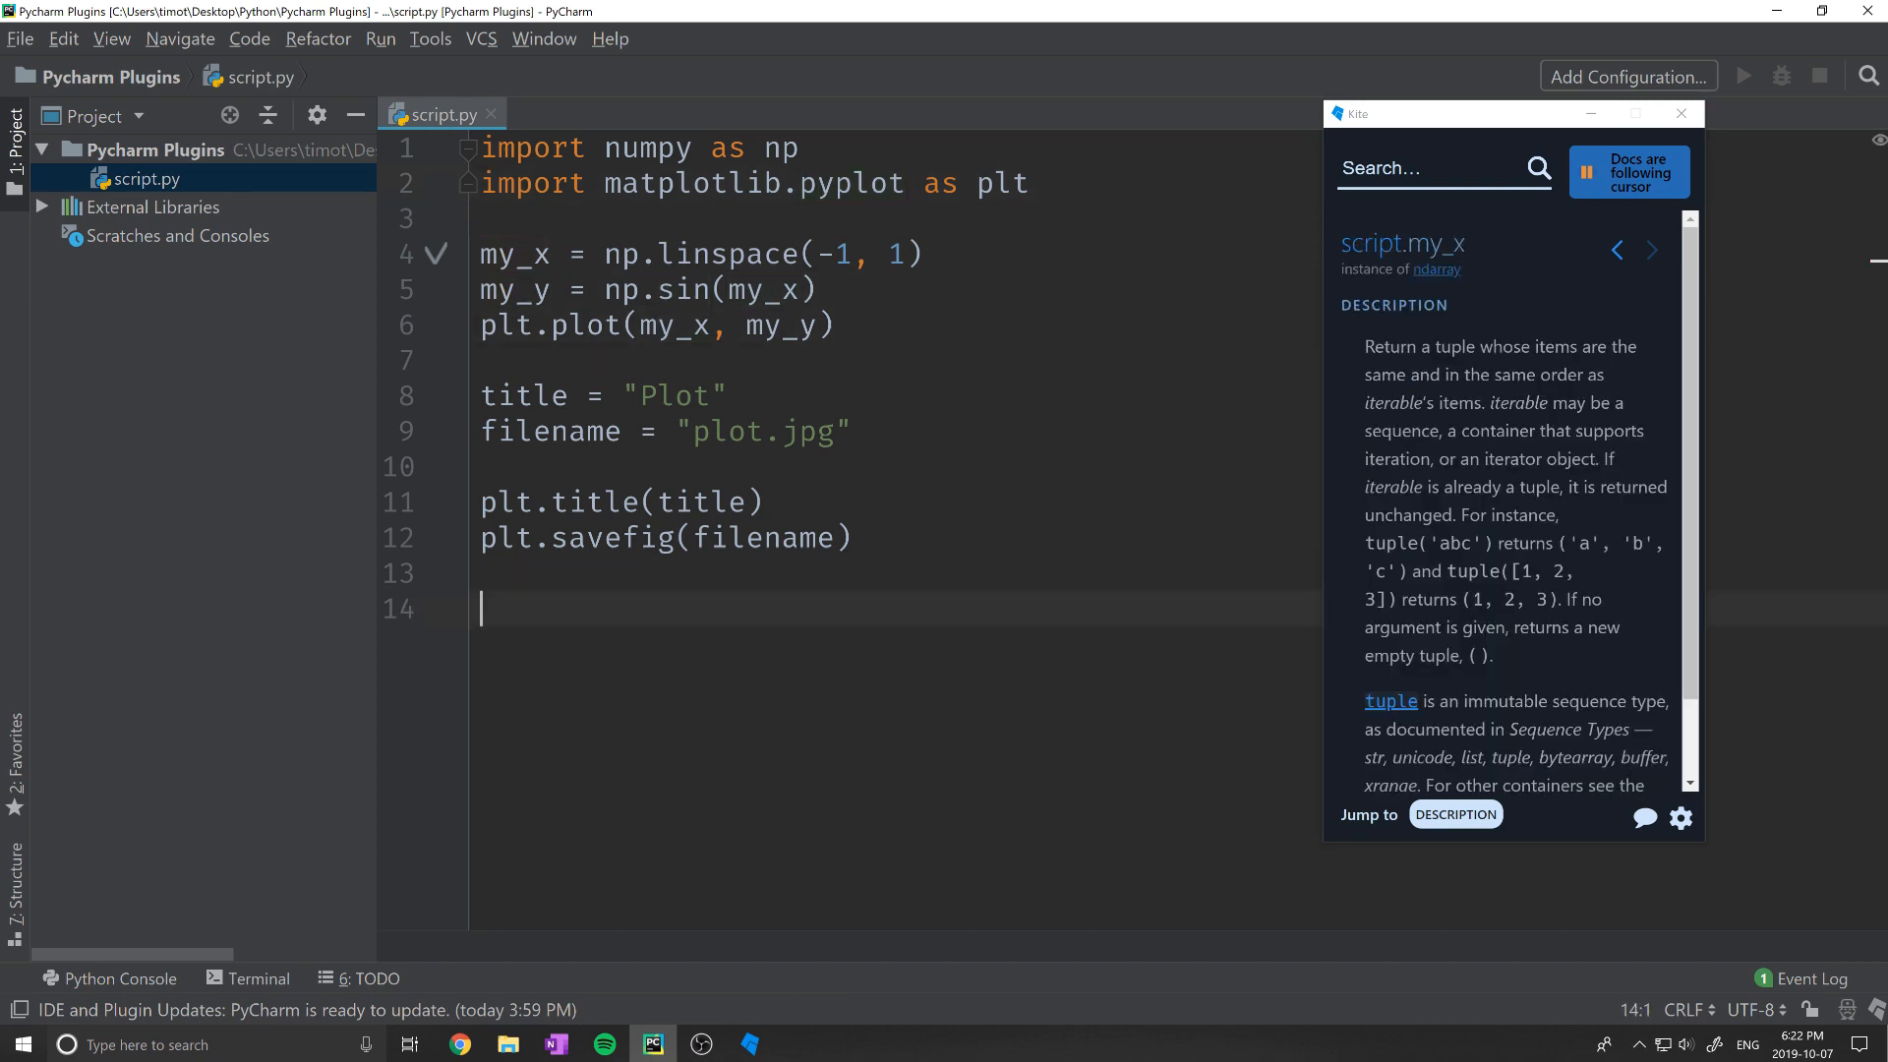
pyautogui.write('print(')
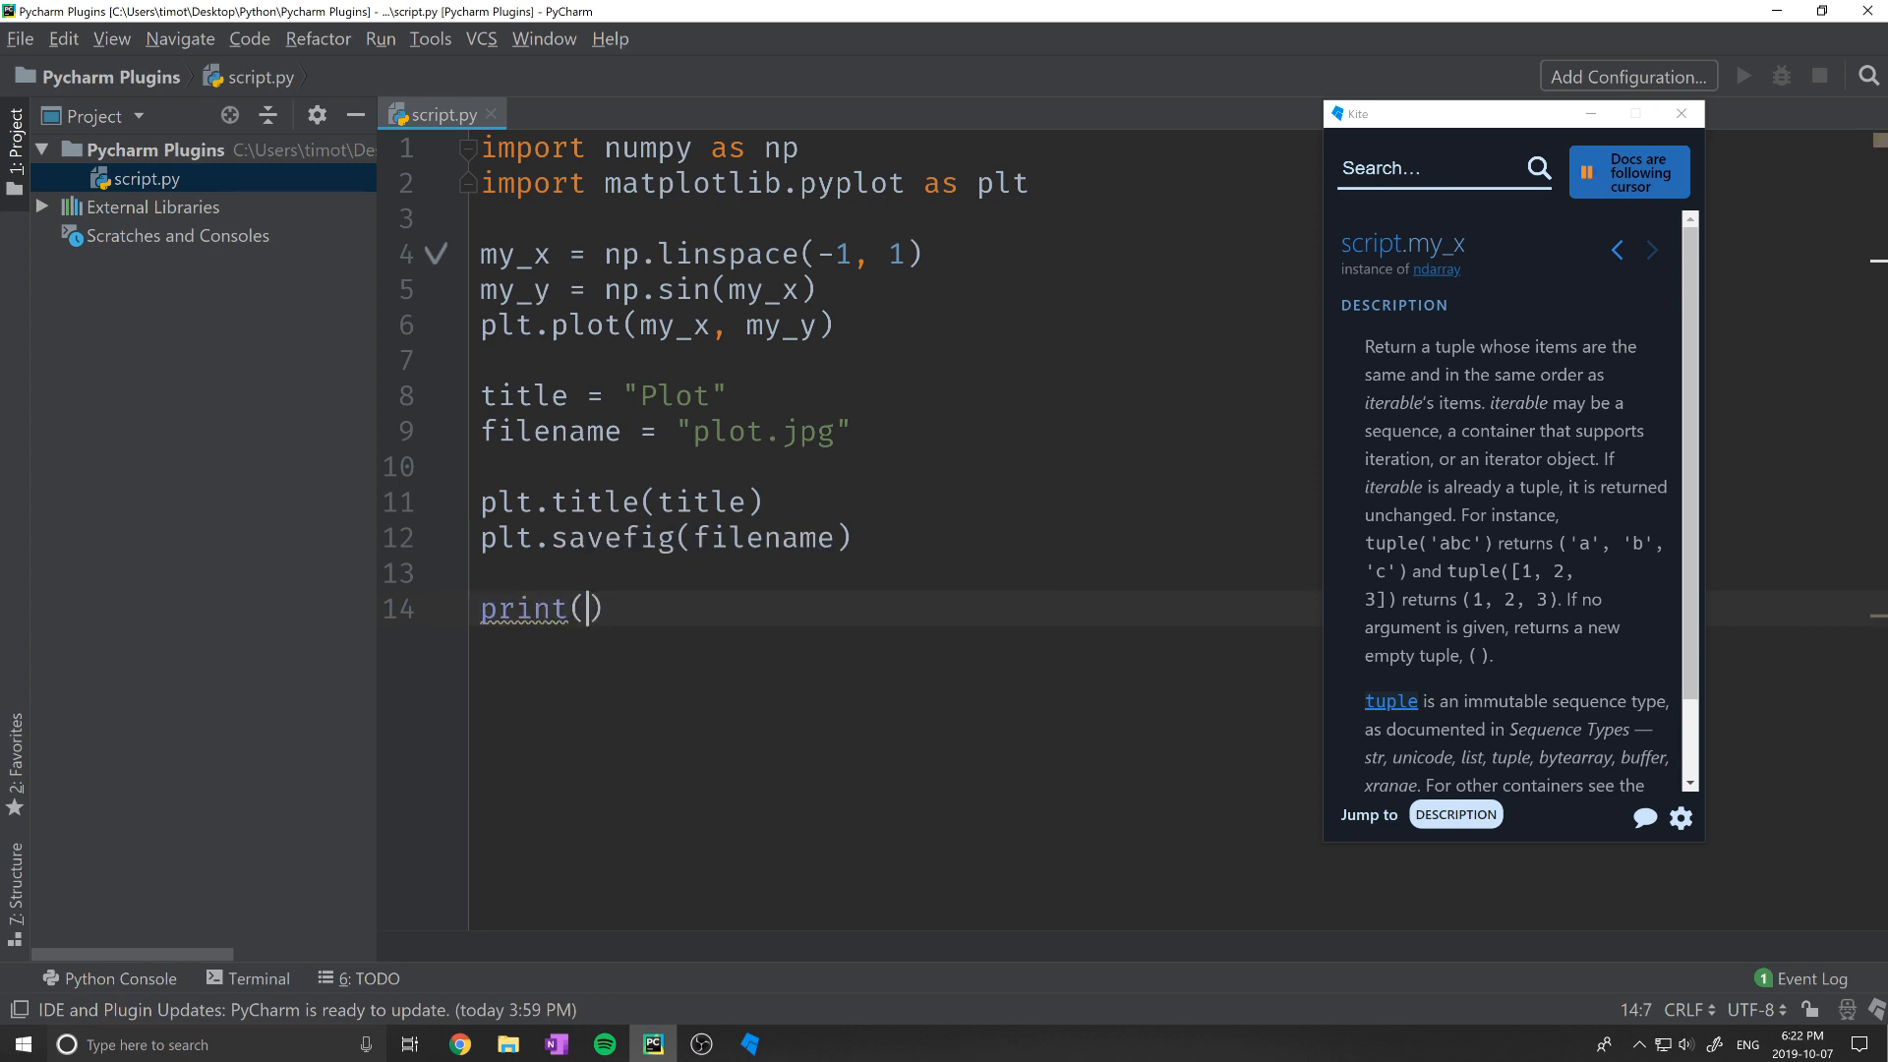
pyautogui.click(533, 608)
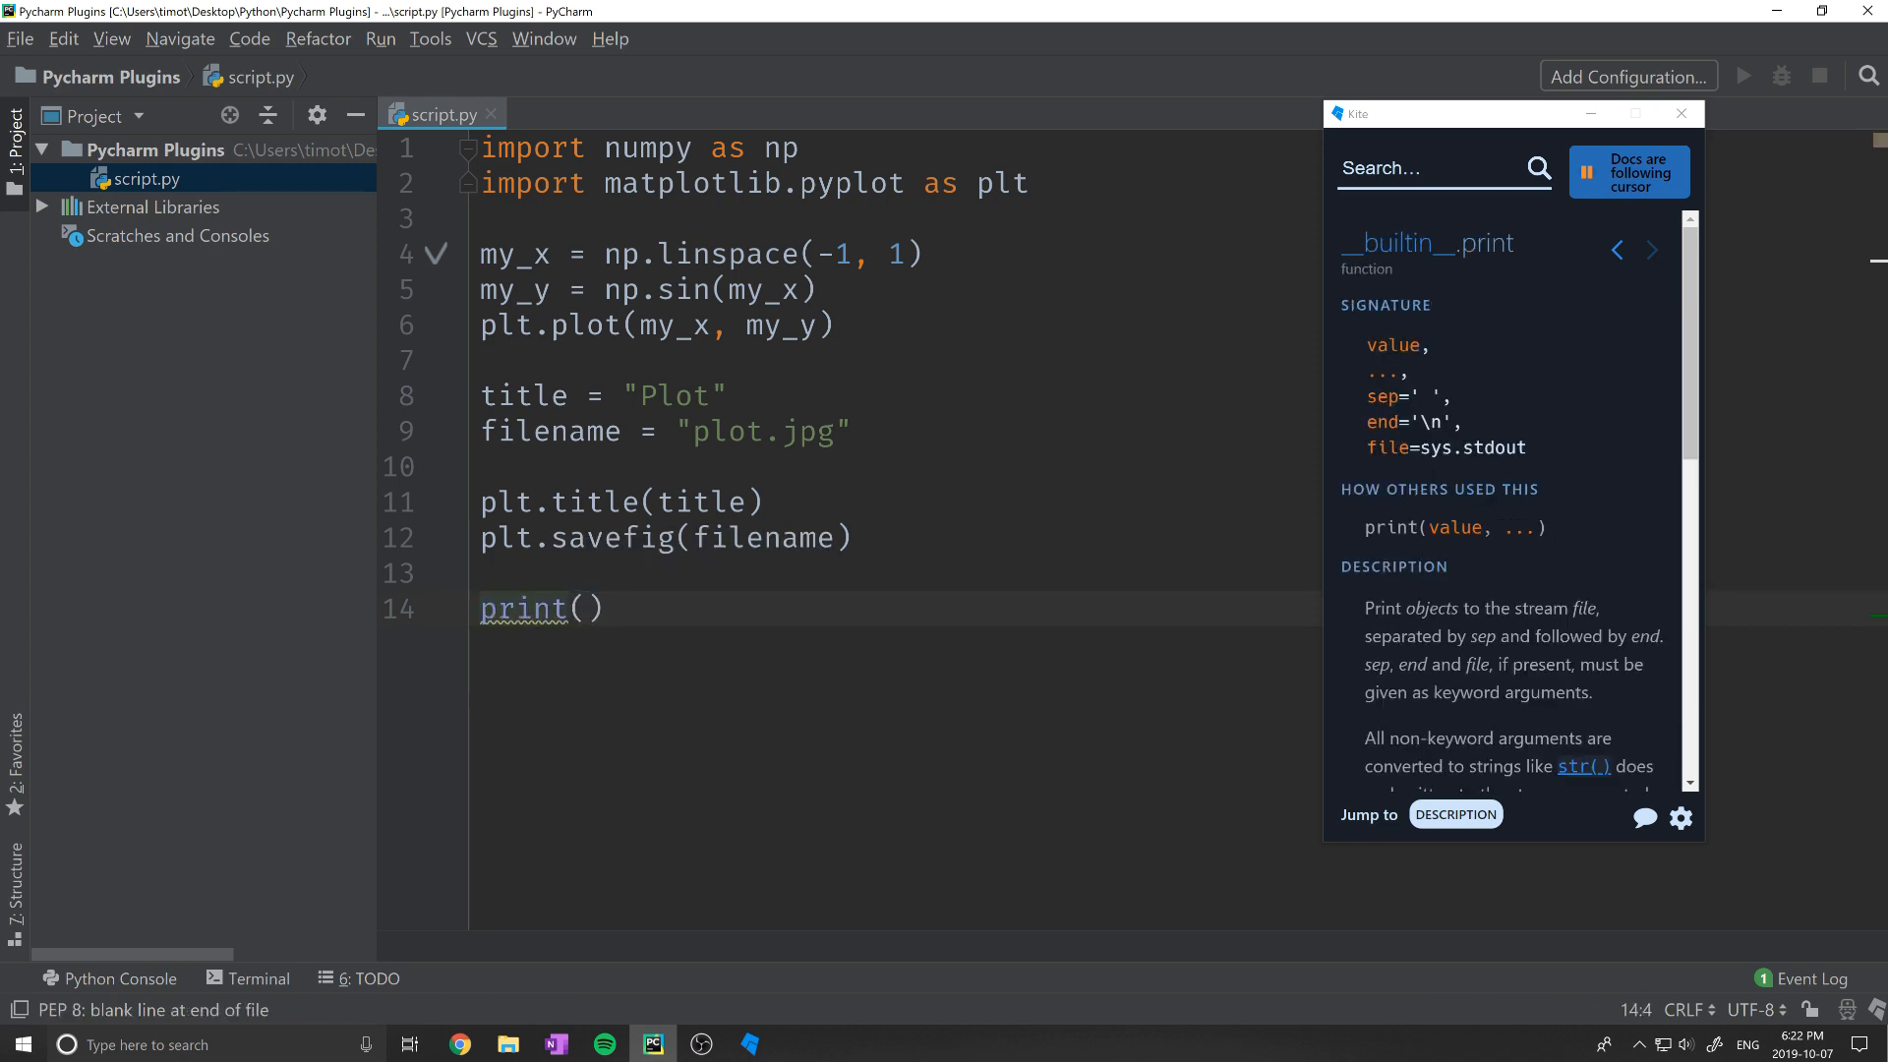
pyautogui.moveTo(1522, 239); pyautogui.dragTo(1406, 240)
pyautogui.click(1339, 244)
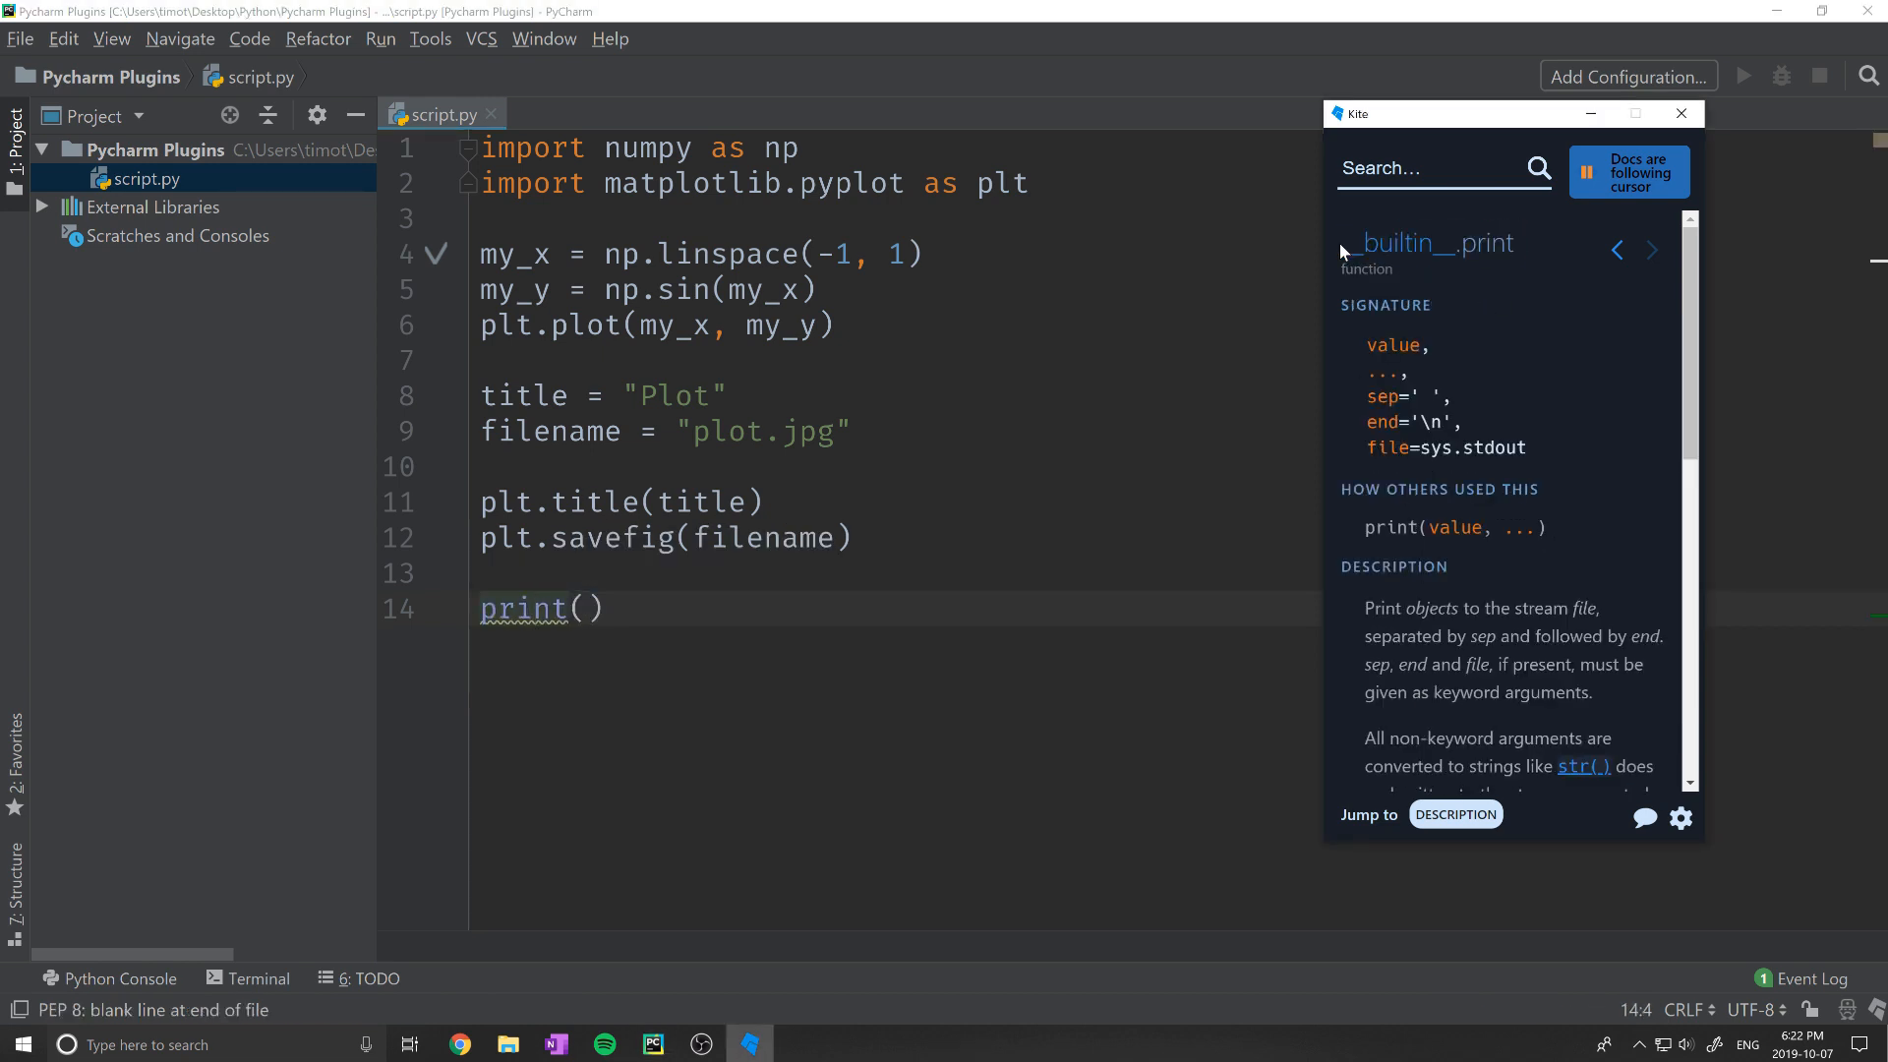
pyautogui.click(607, 609)
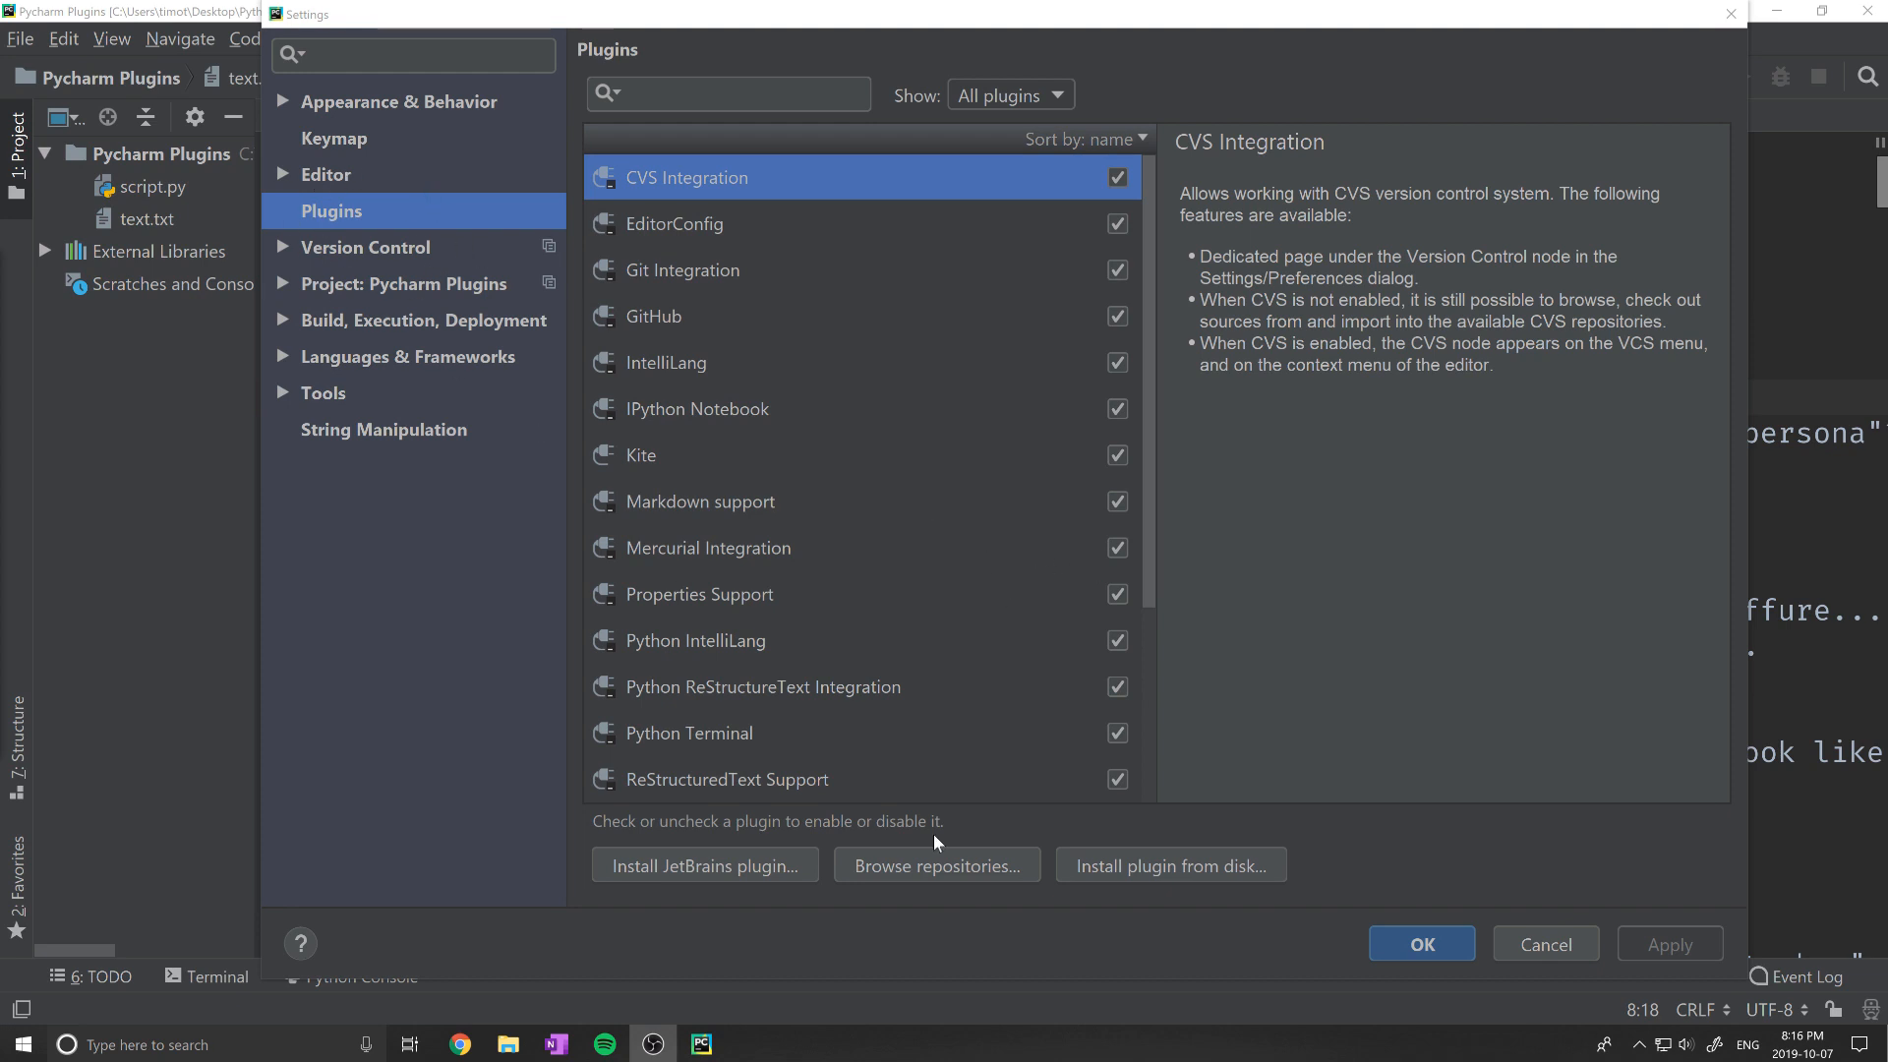
# Step: Search the plugin repositories for "string ma" to view the String Manipulation plugin, and close the settings without changes
pyautogui.click(950, 871)
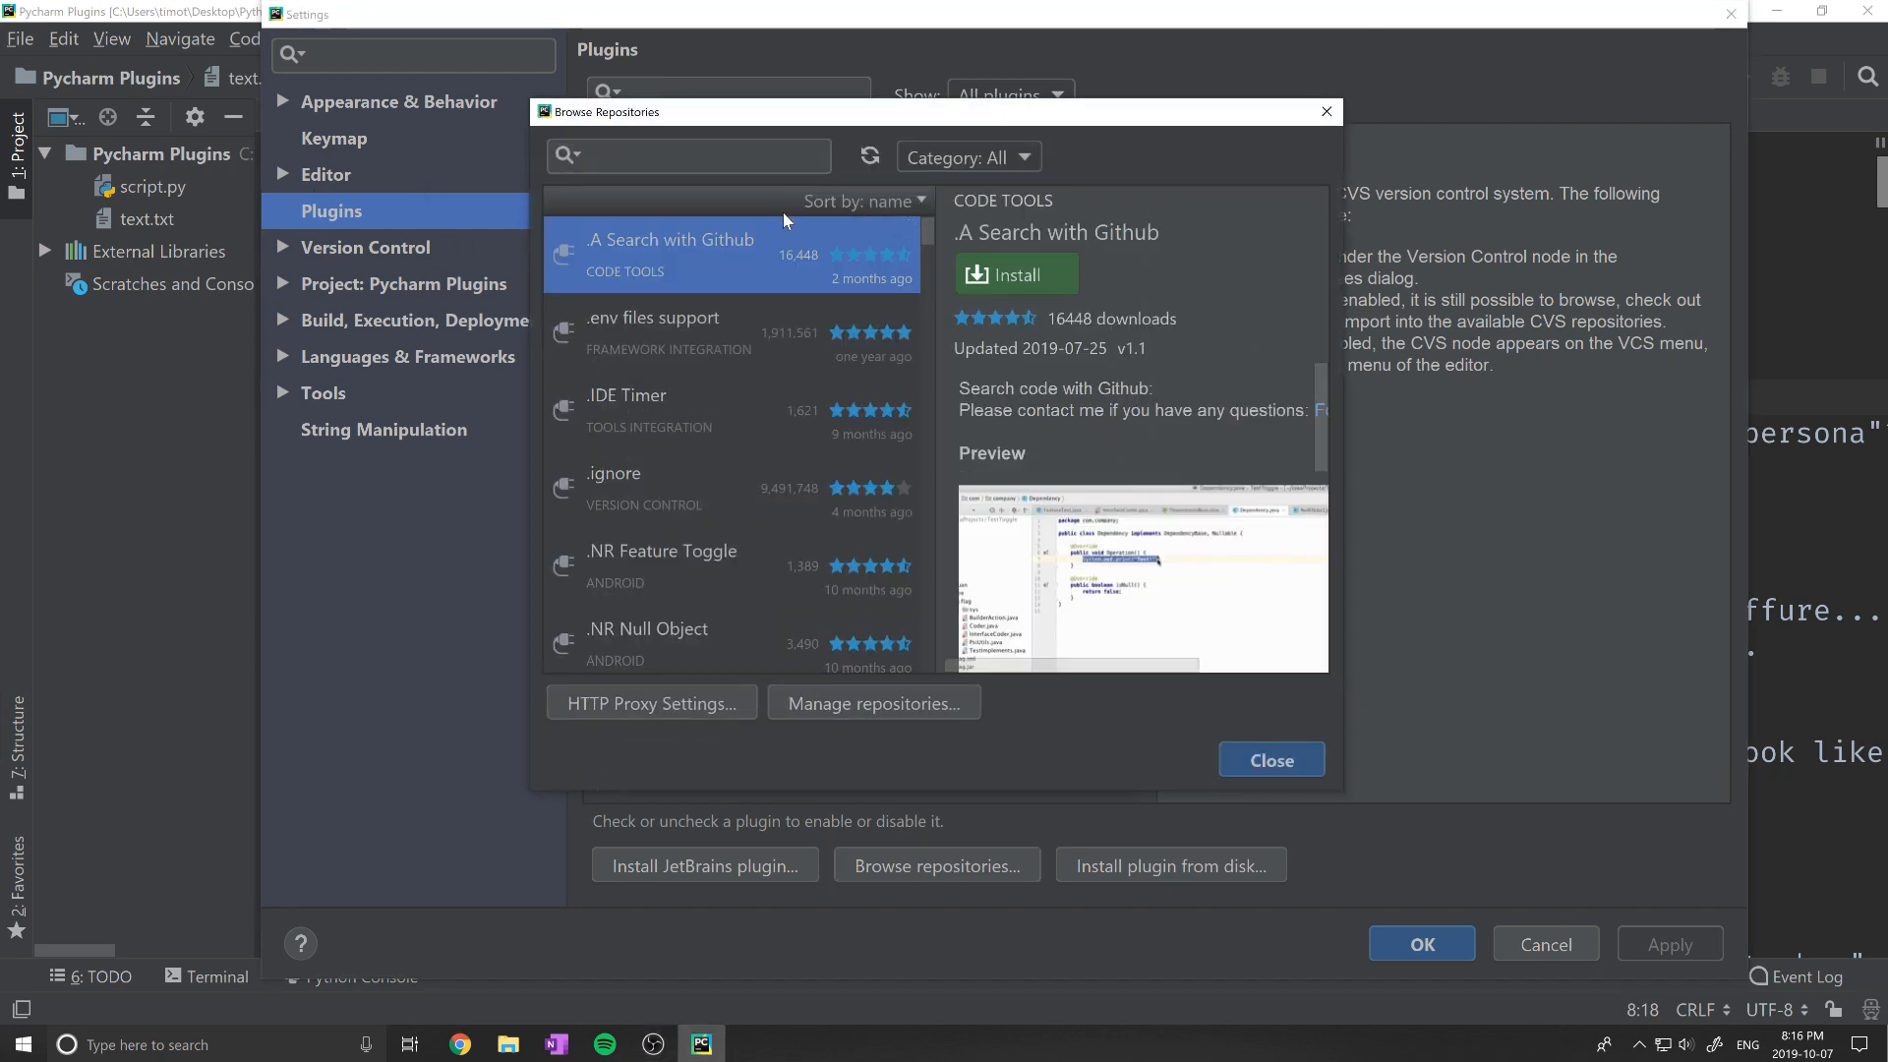
pyautogui.write('string ma')
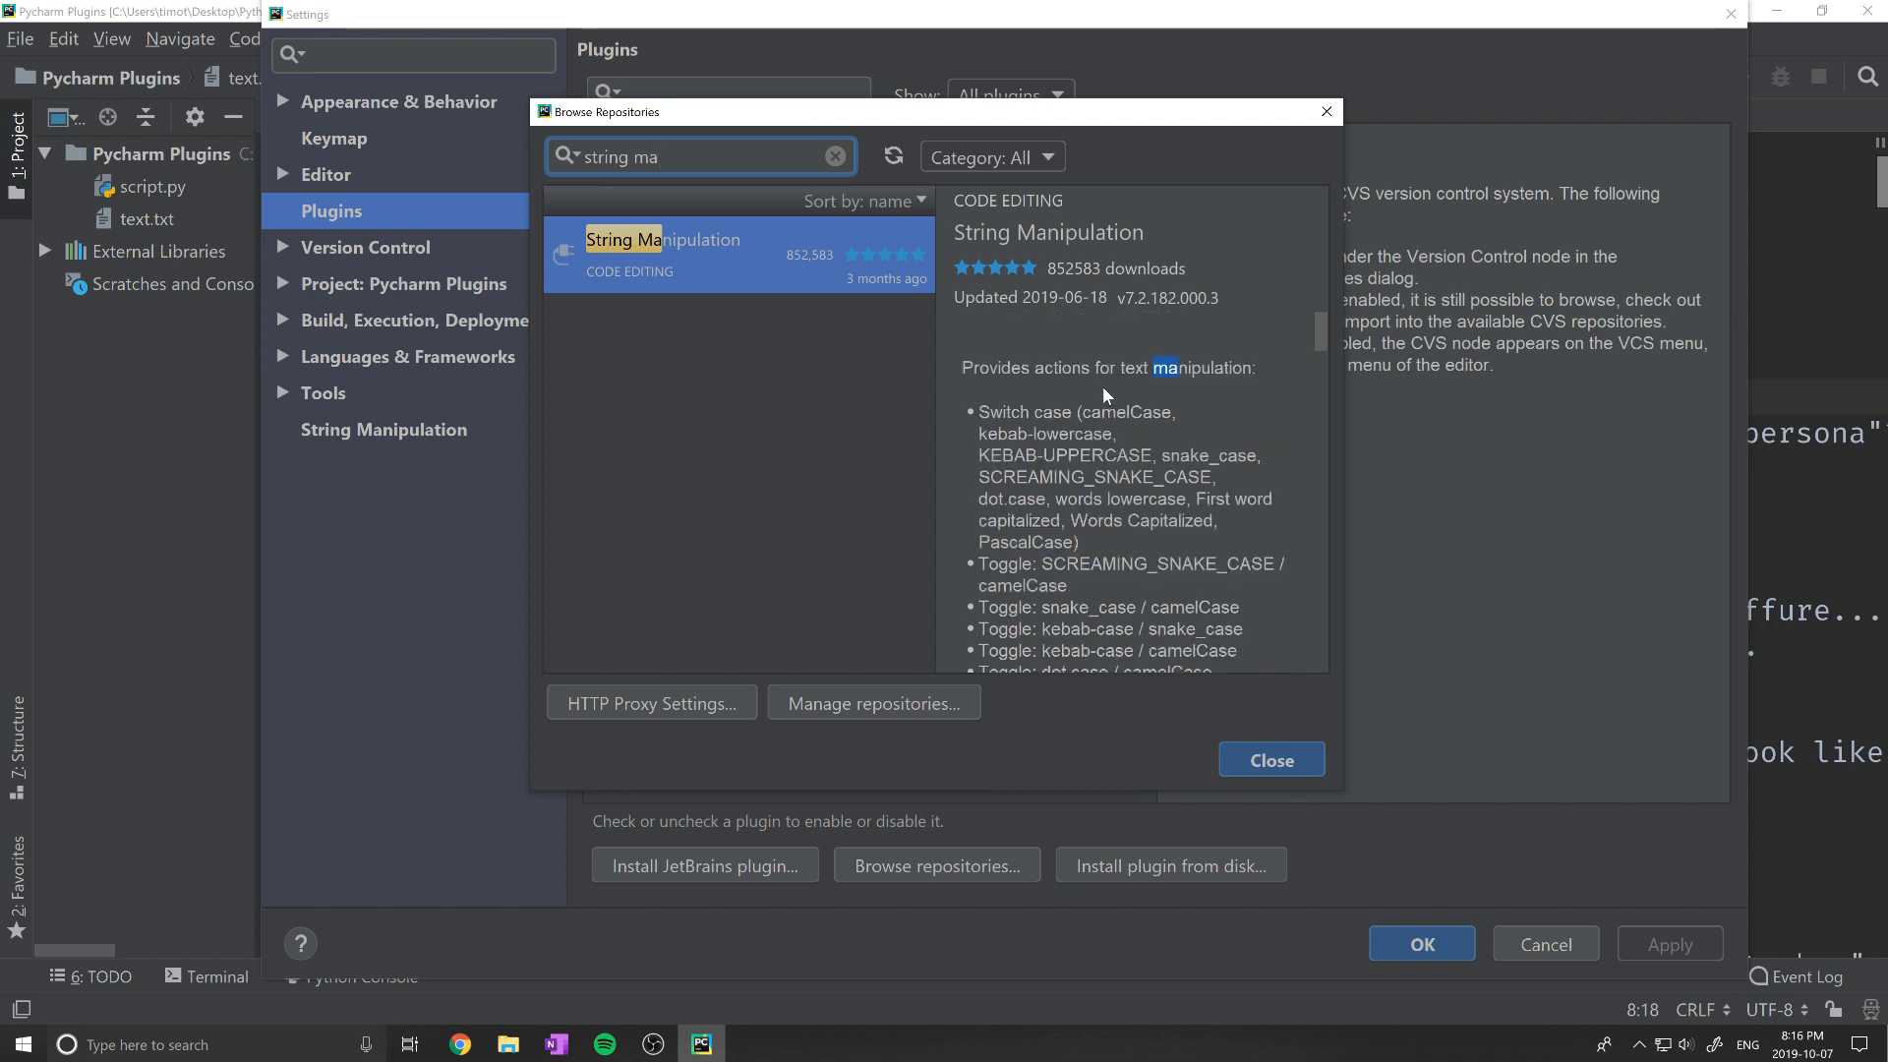
pyautogui.click(1272, 760)
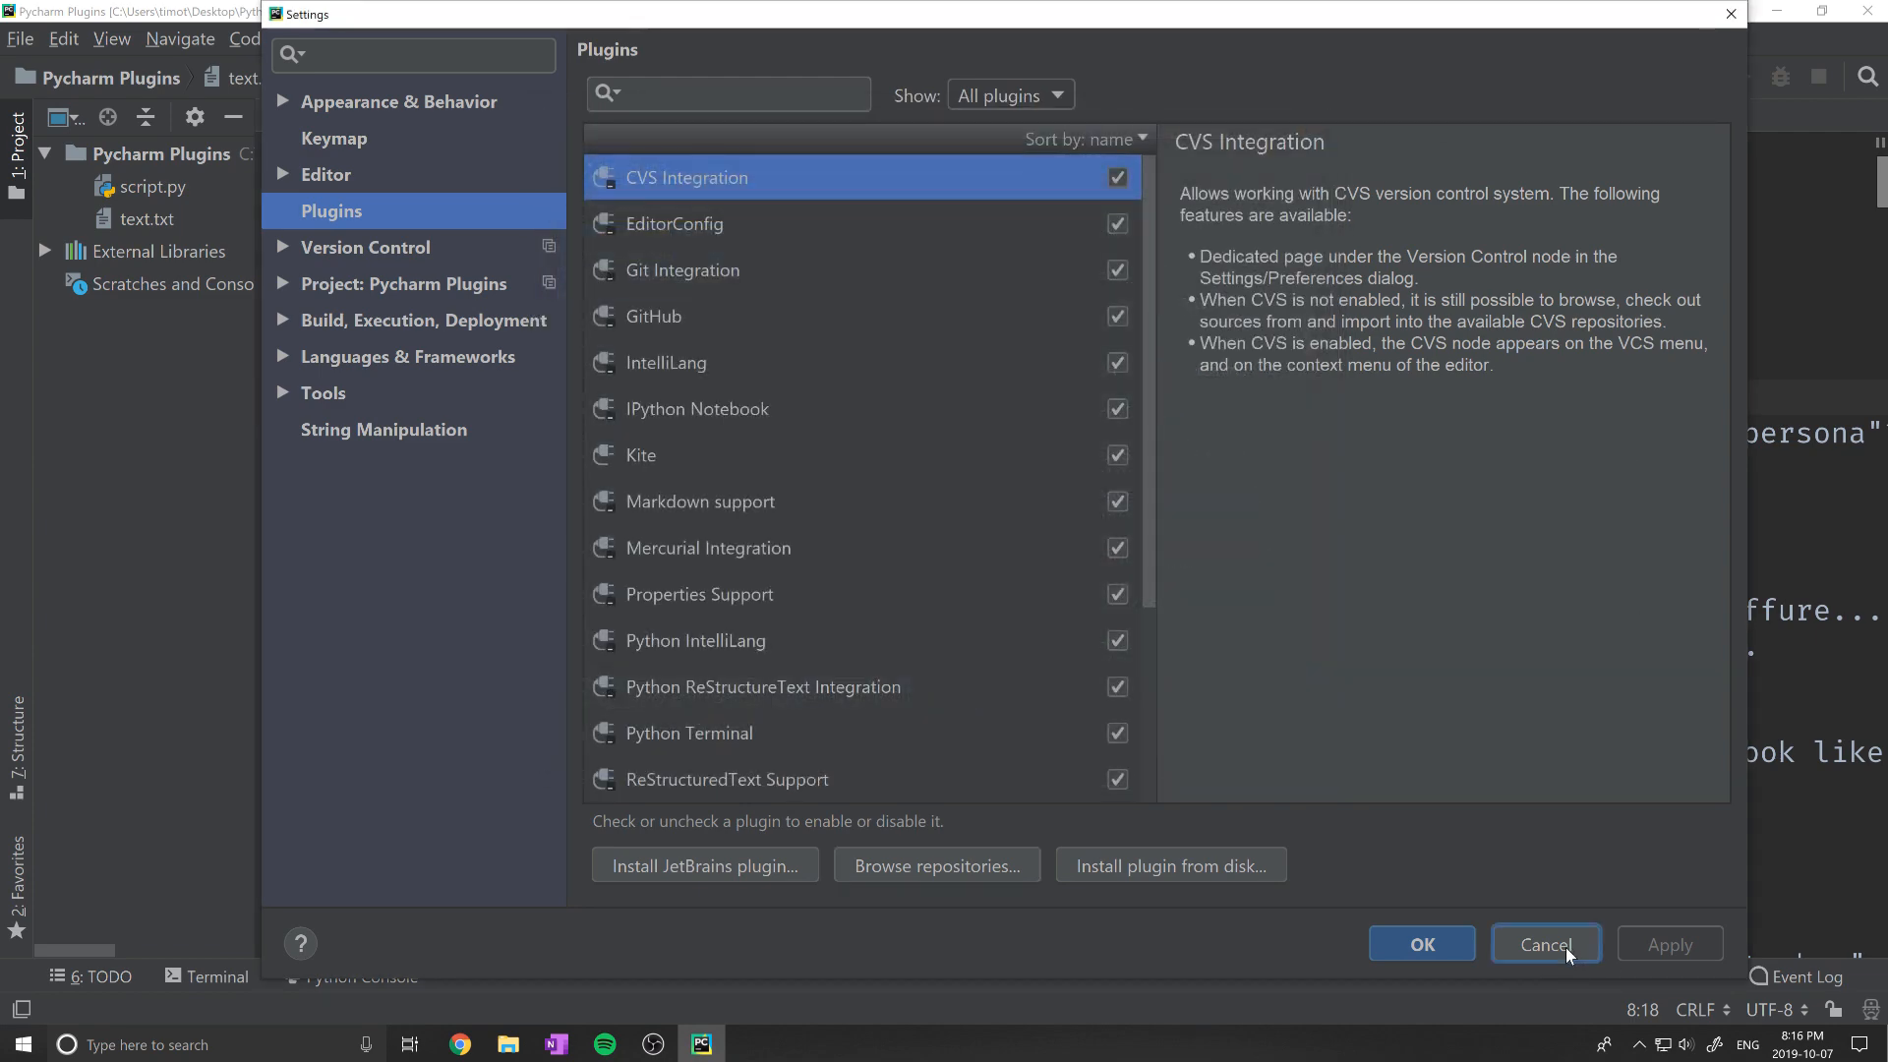
pyautogui.click(1565, 947)
# Step: Convert lines 1 to 11 of text.txt to upper case using String Manipulation
pyautogui.moveTo(981, 503); pyautogui.dragTo(362, 158)
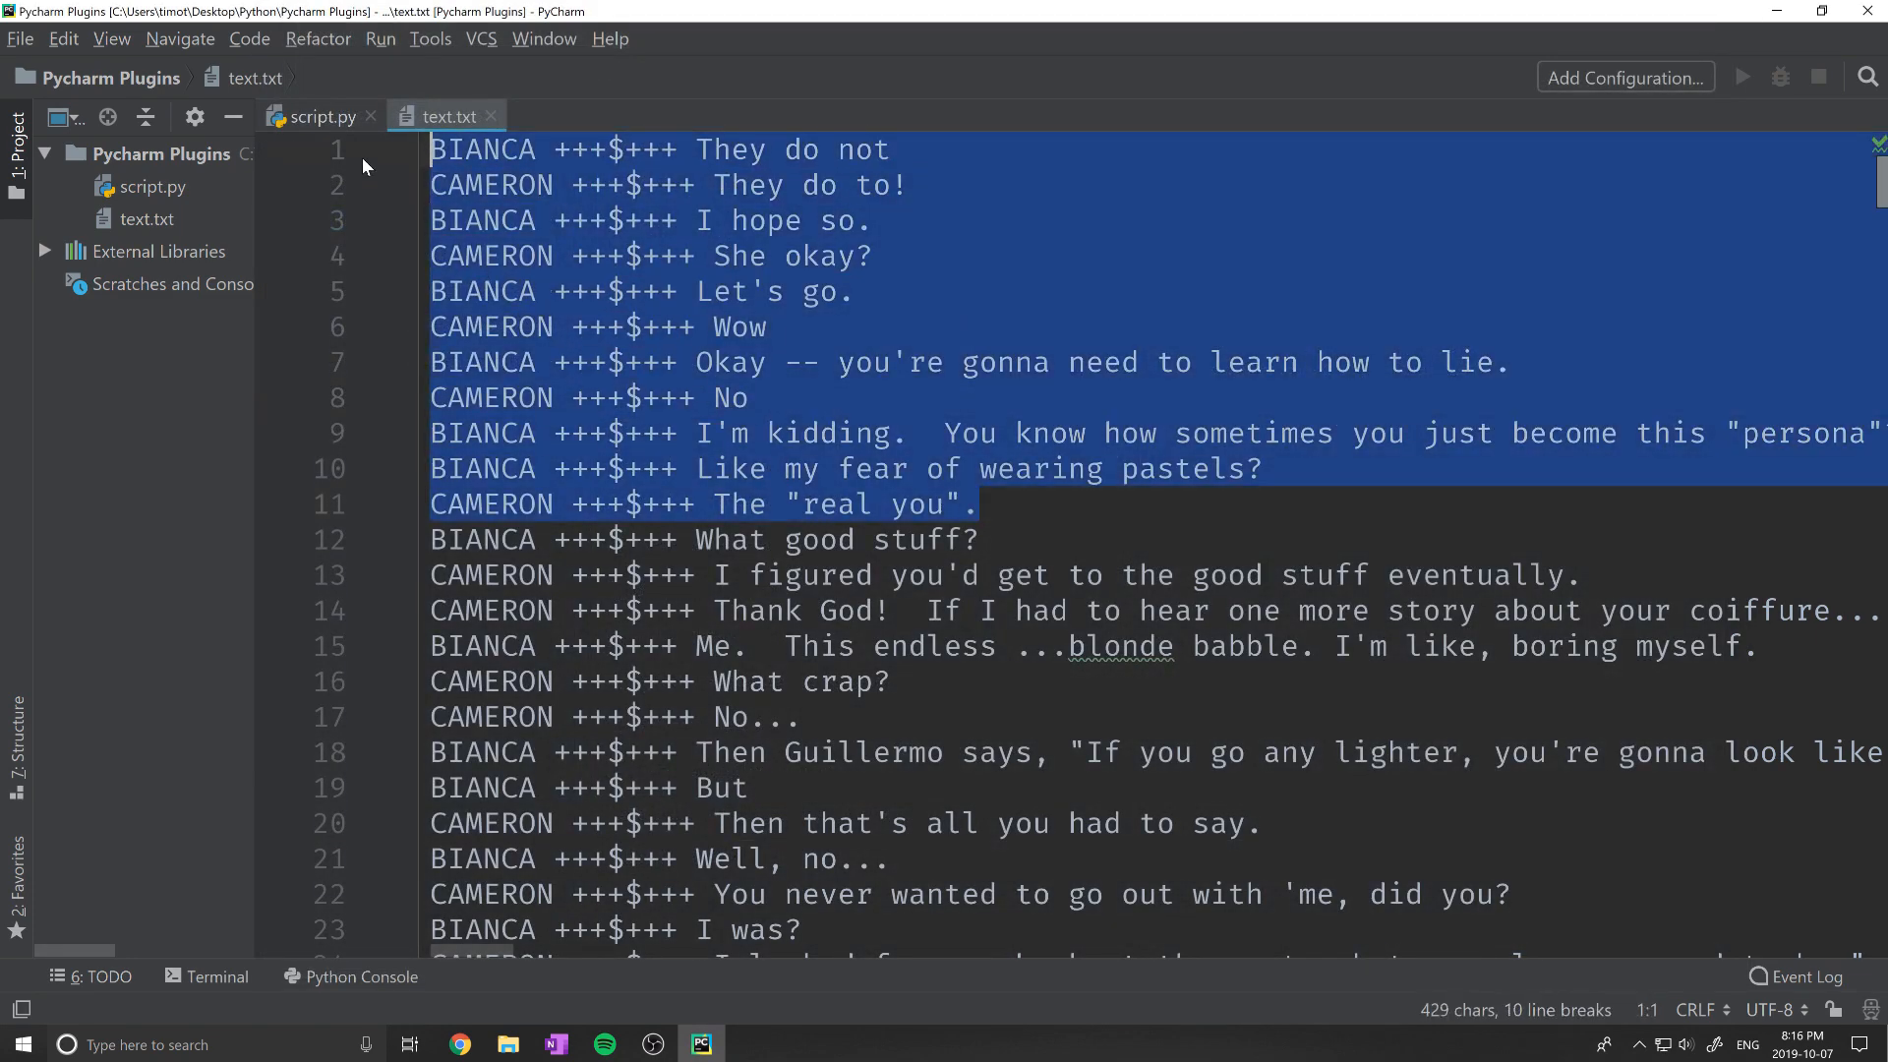
pyautogui.rightClick(634, 263)
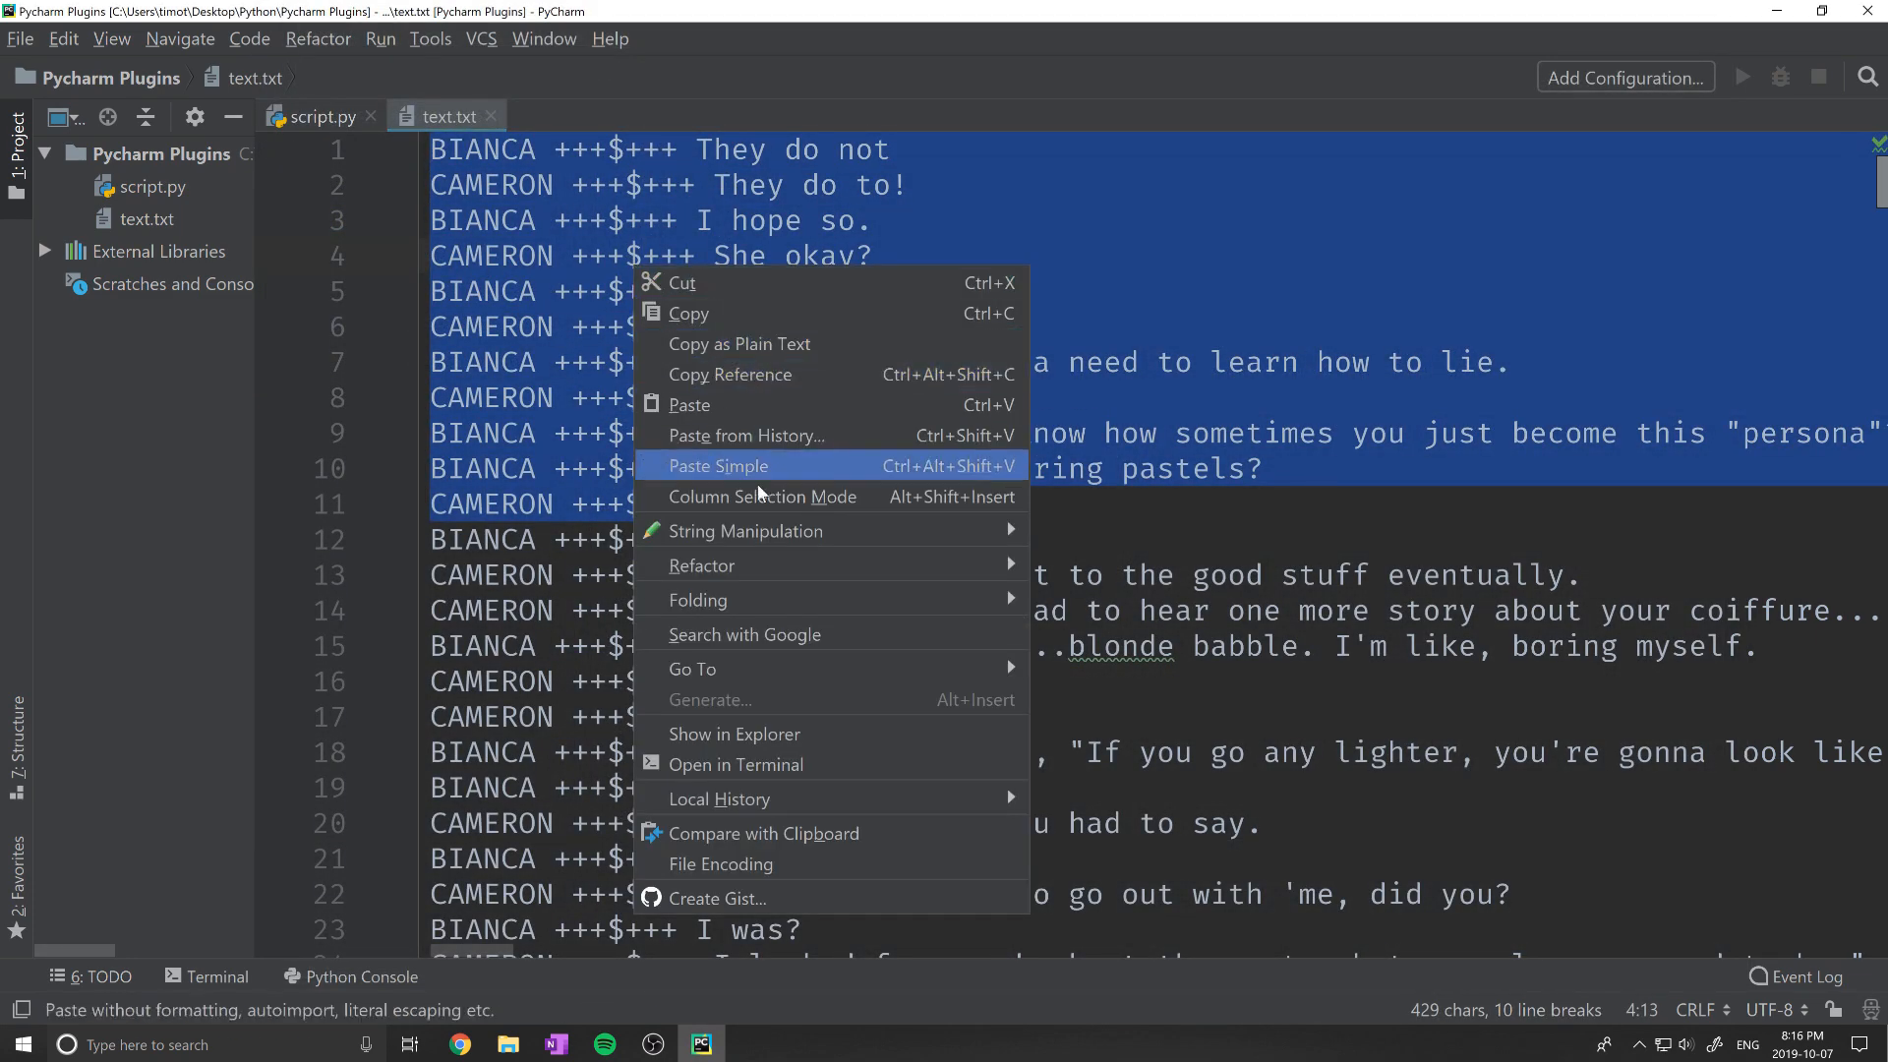
pyautogui.moveTo(762, 529)
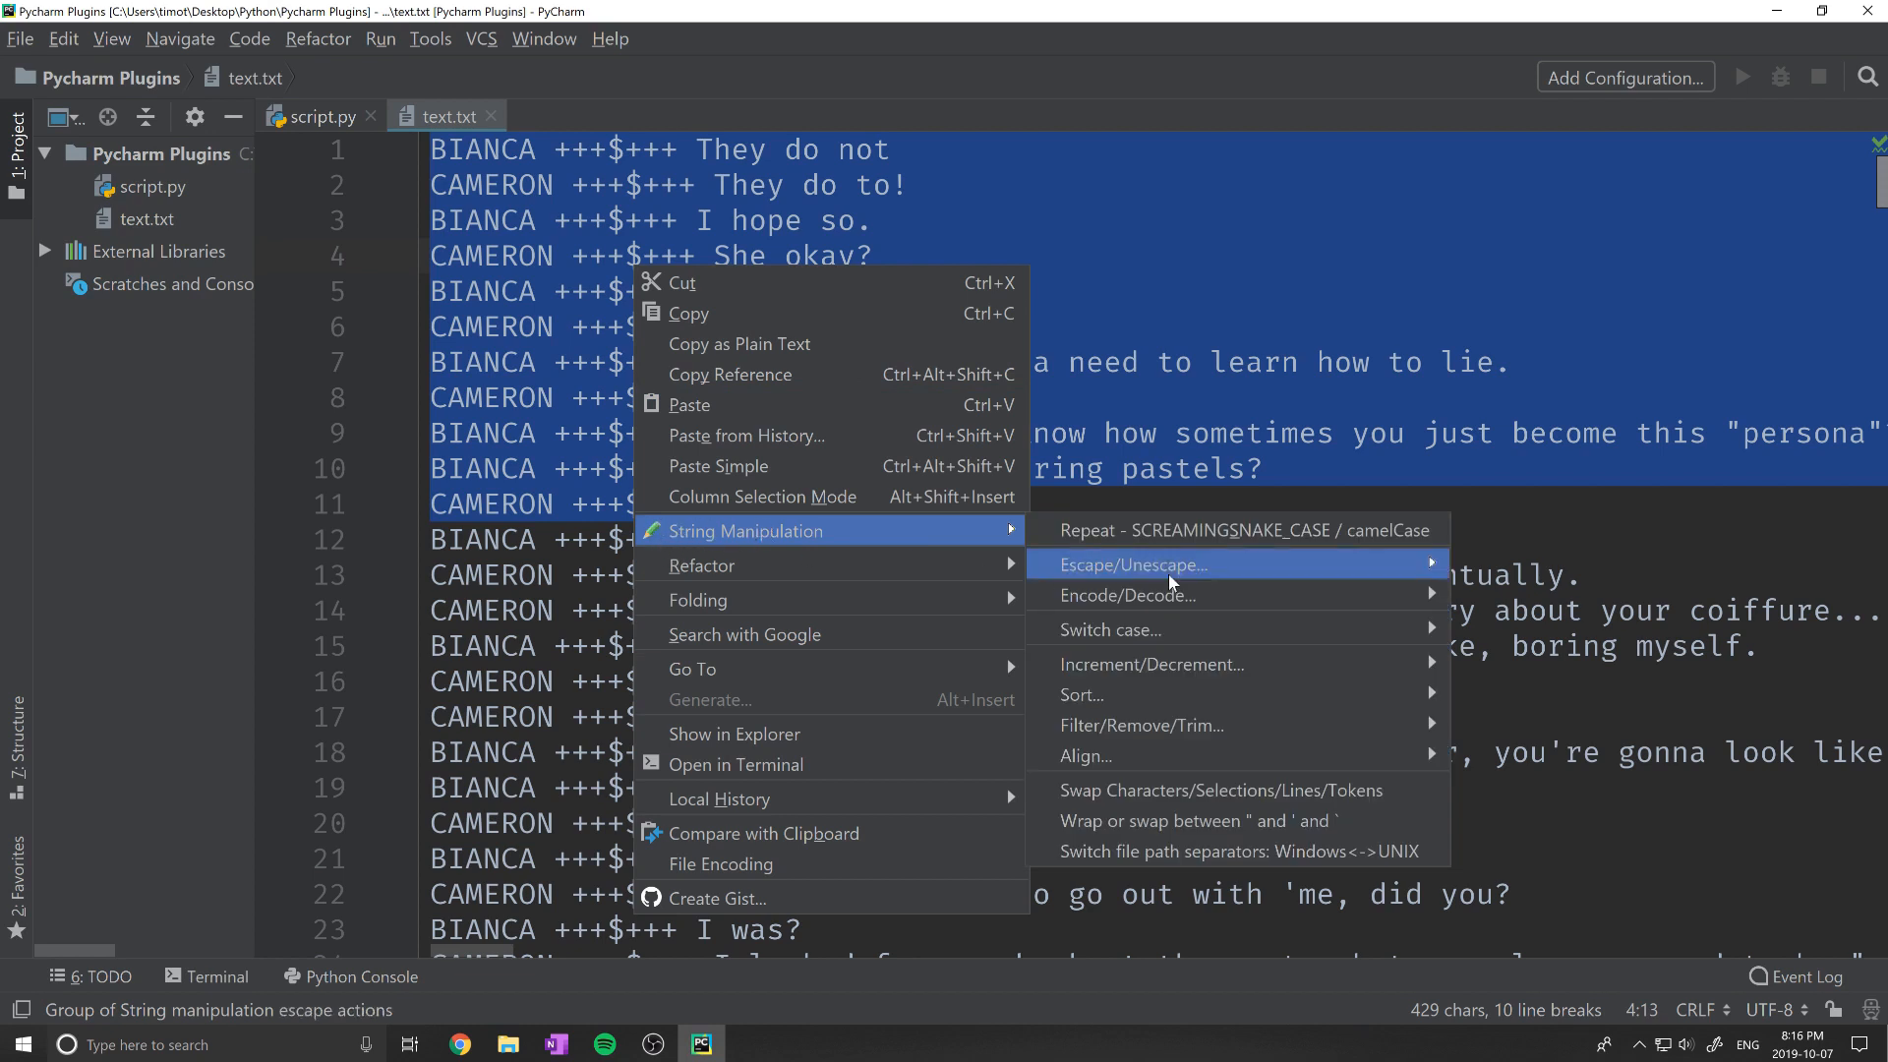
pyautogui.moveTo(1198, 630)
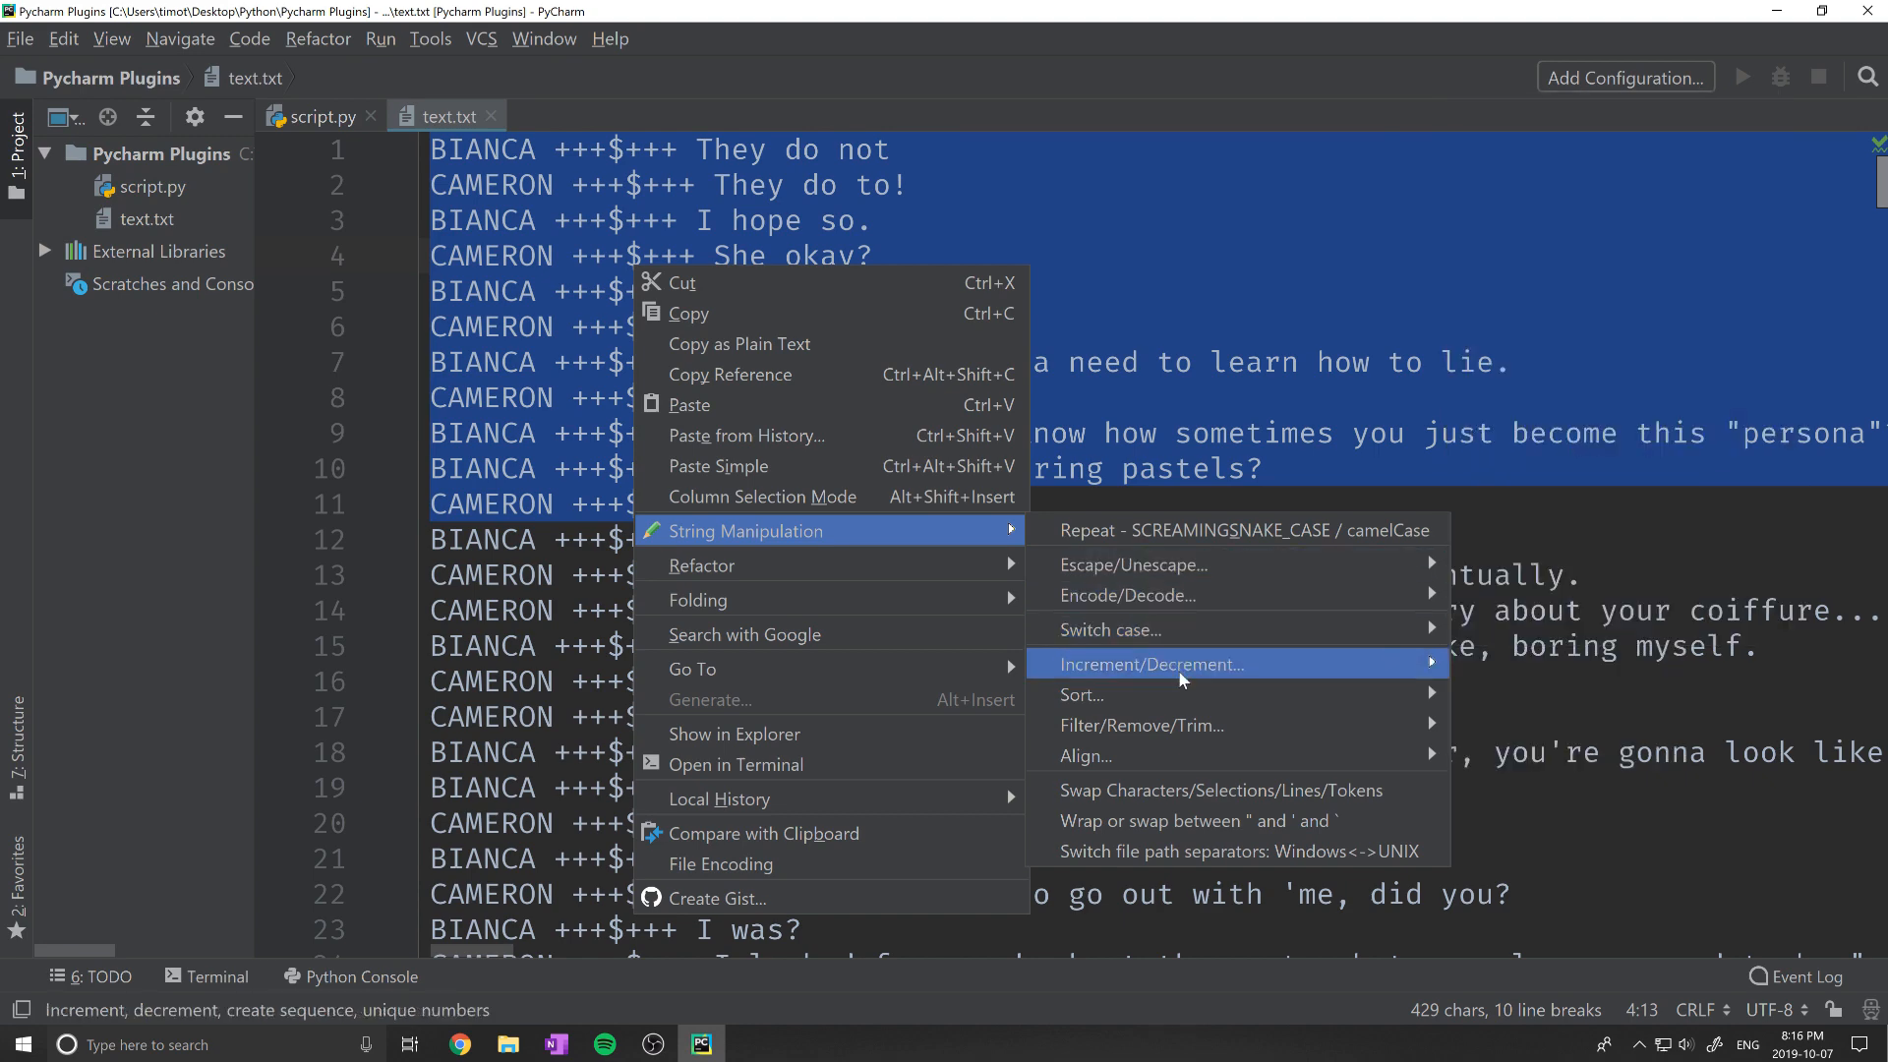
pyautogui.moveTo(1184, 673)
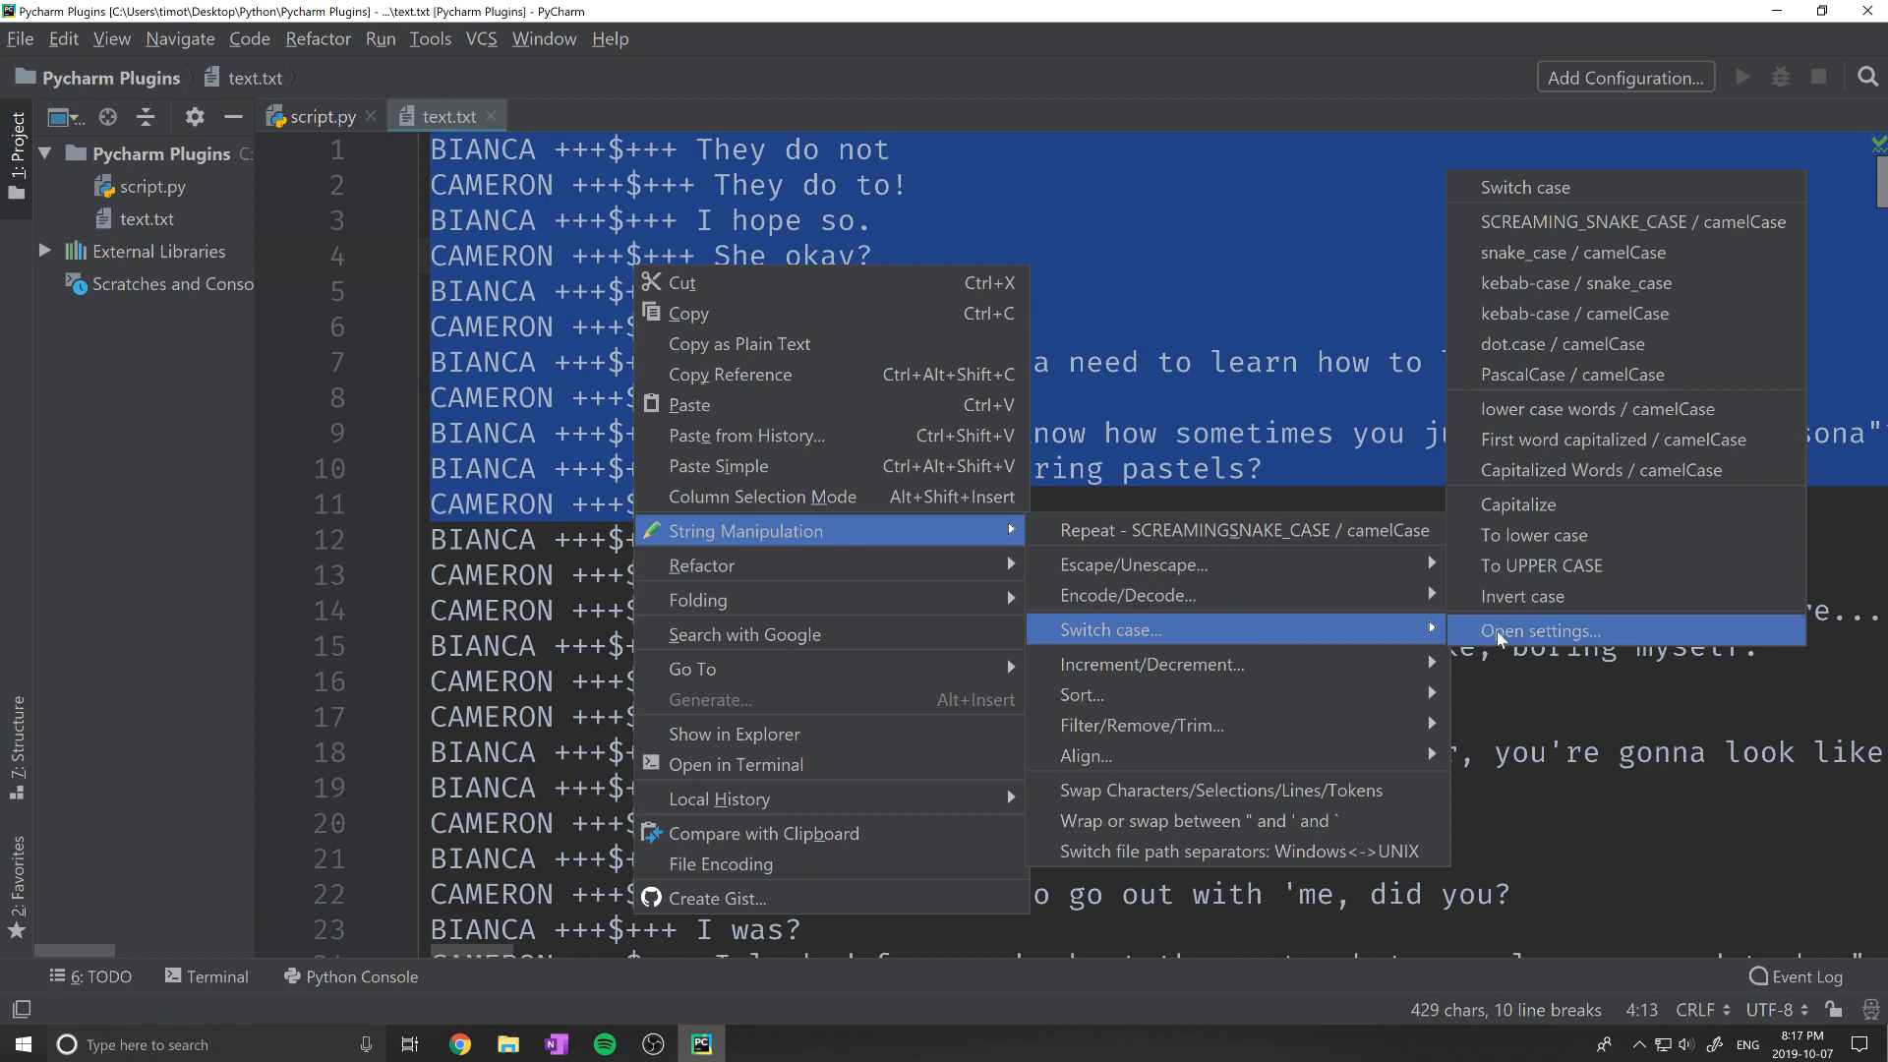
pyautogui.click(1554, 573)
# Step: Apply the SCREAMING_SNAKE_CASE / camelCase switch to lines 1 to 11 of text.txt with String Manipulation, and reselect those lines
pyautogui.rightClick(905, 439)
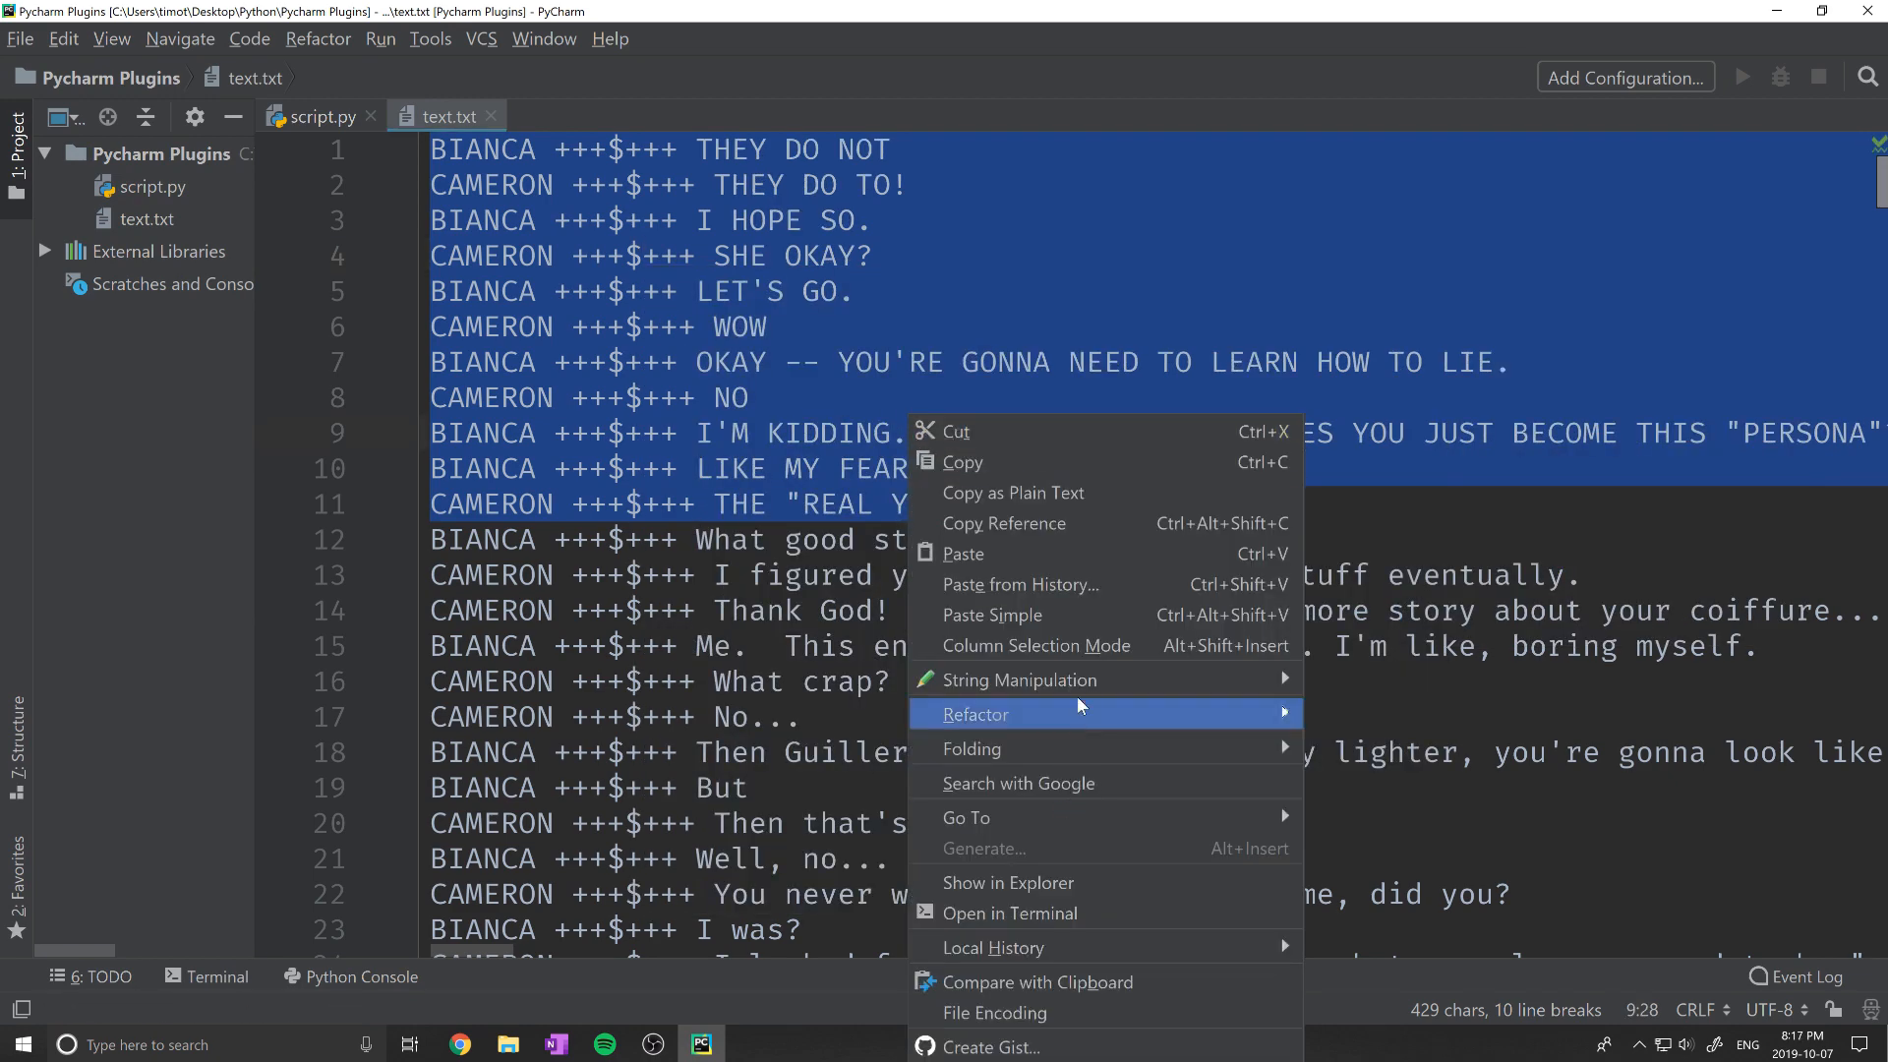
pyautogui.moveTo(1082, 689)
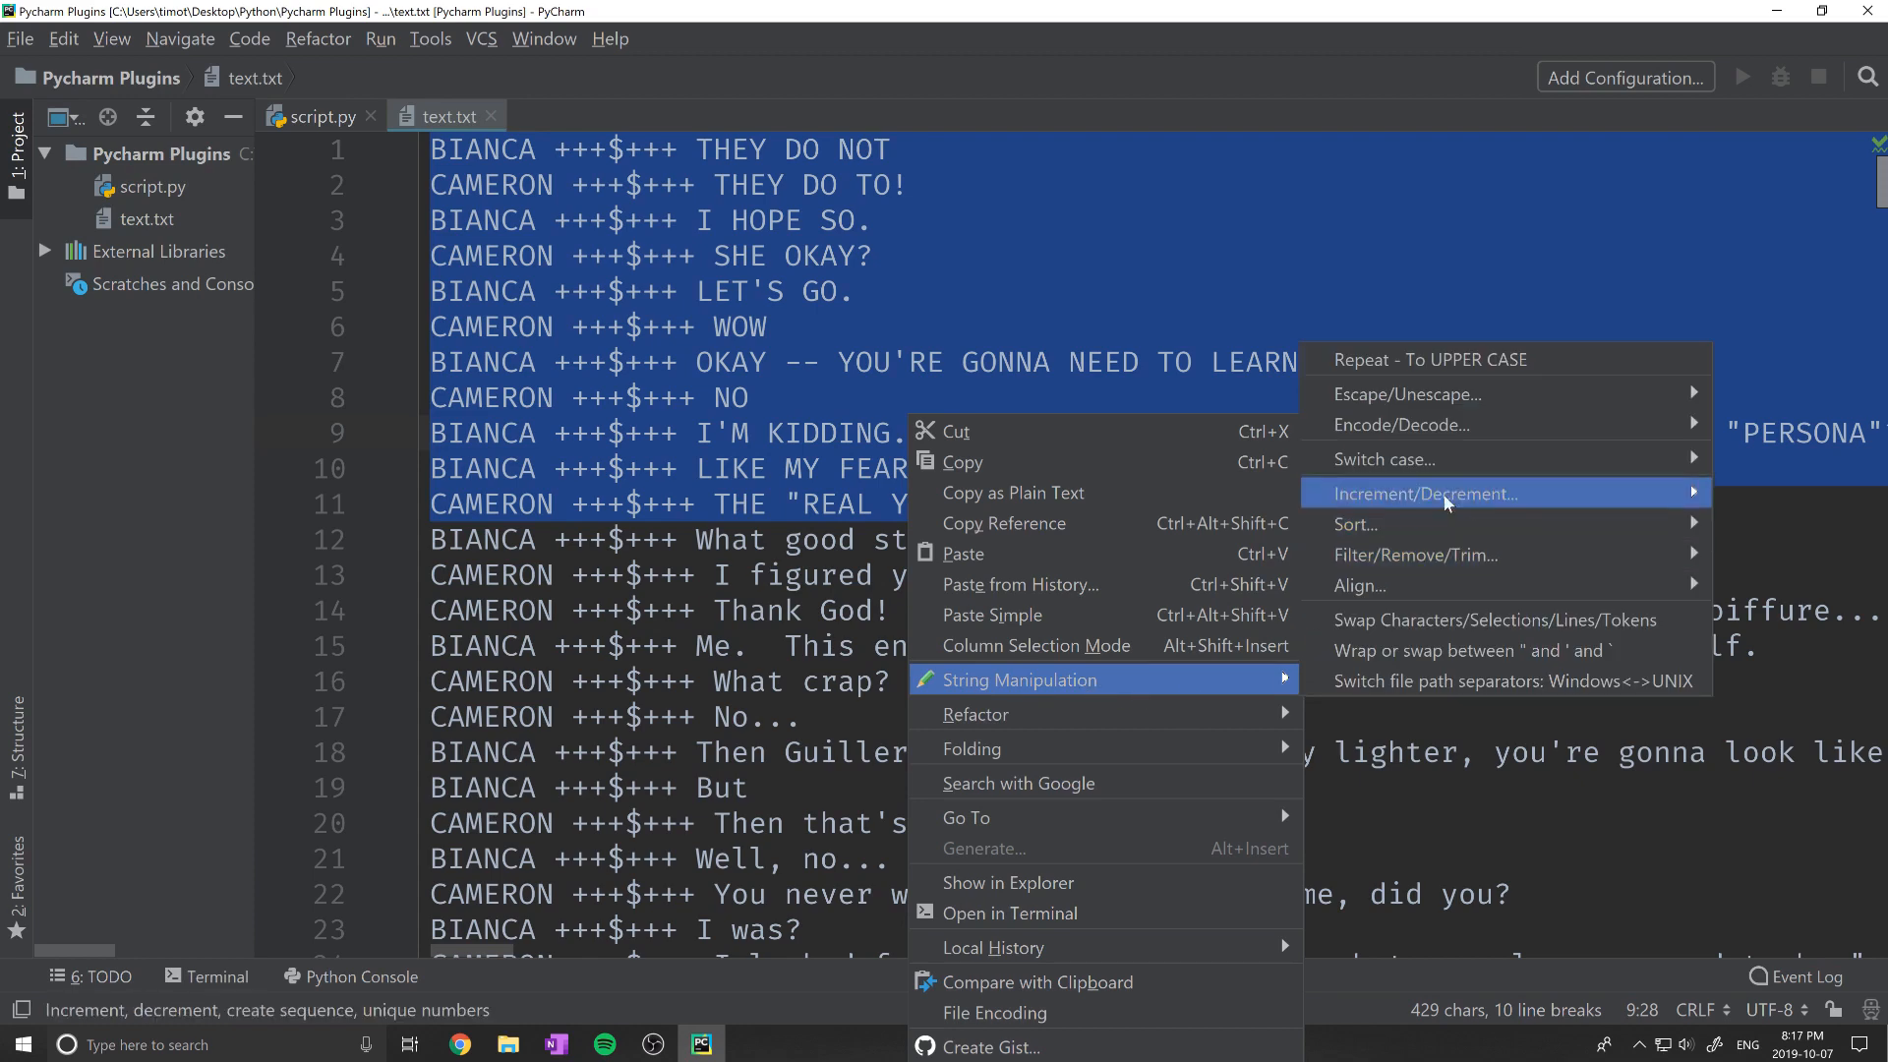
pyautogui.moveTo(1397, 460)
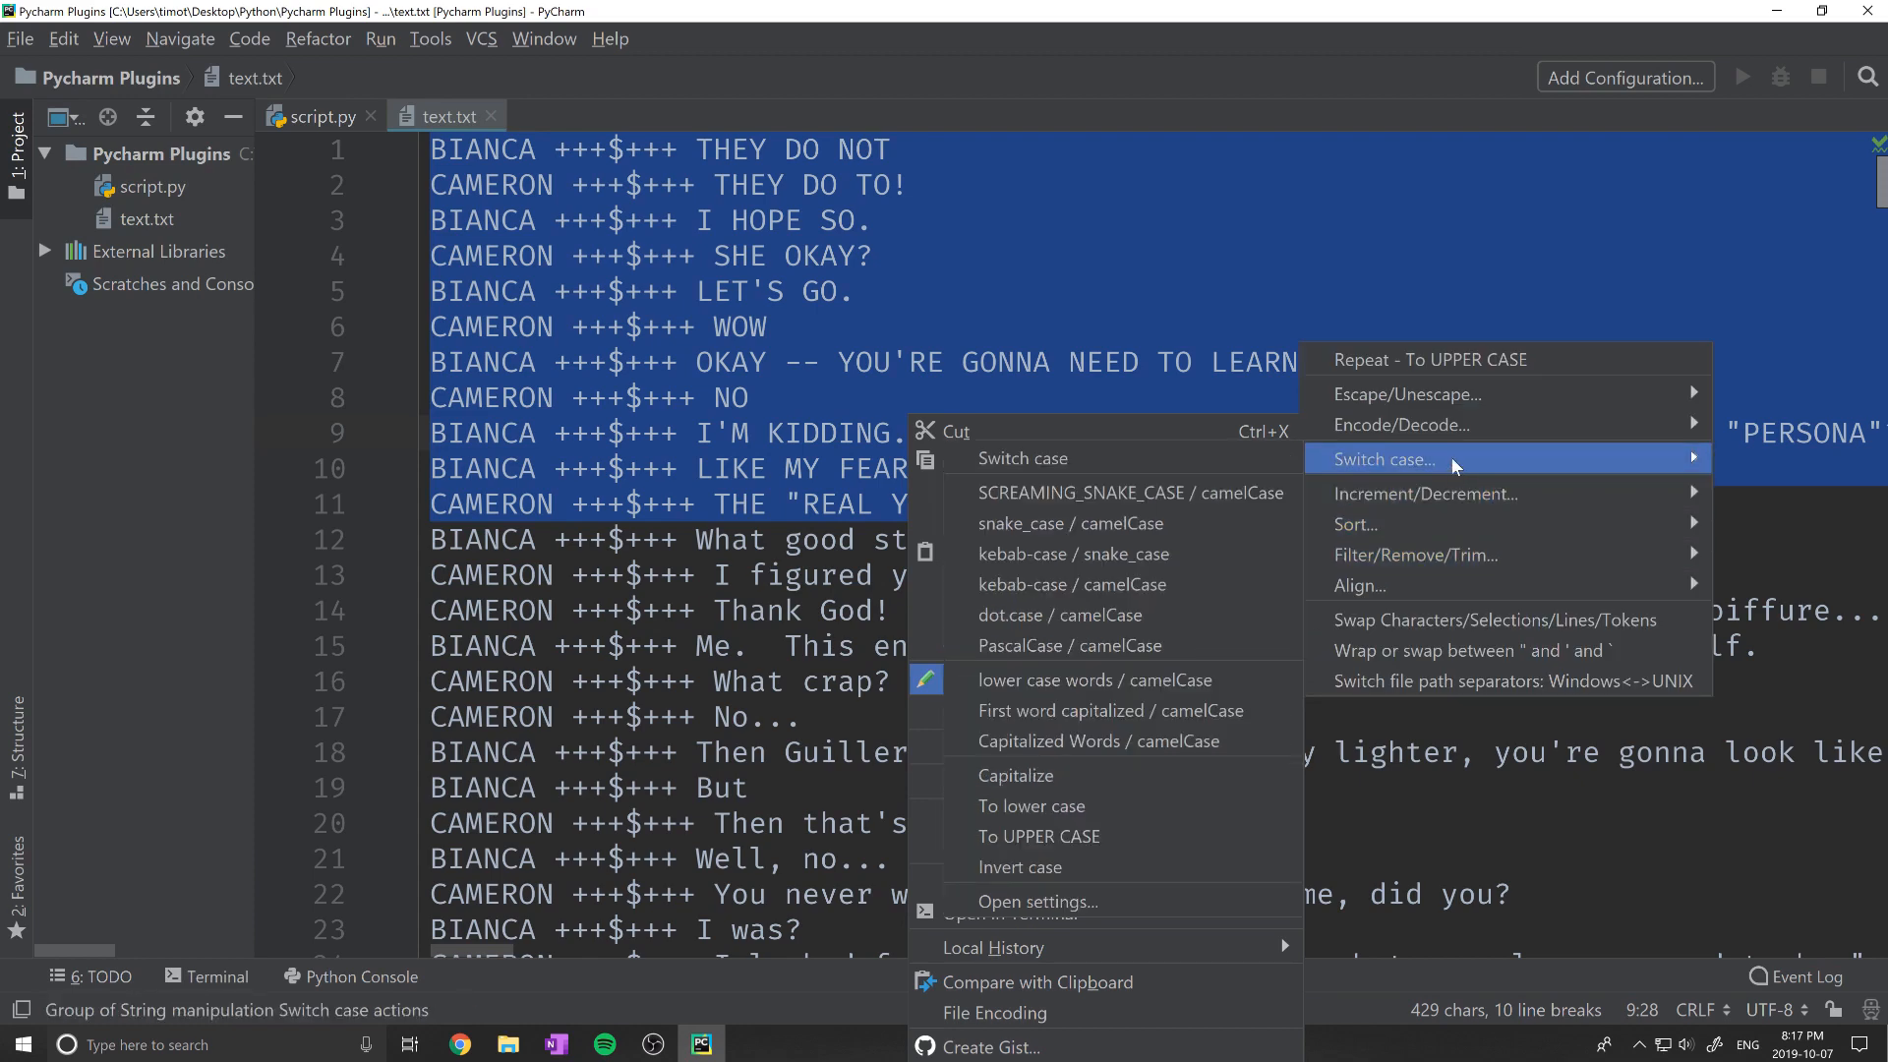
pyautogui.click(1141, 496)
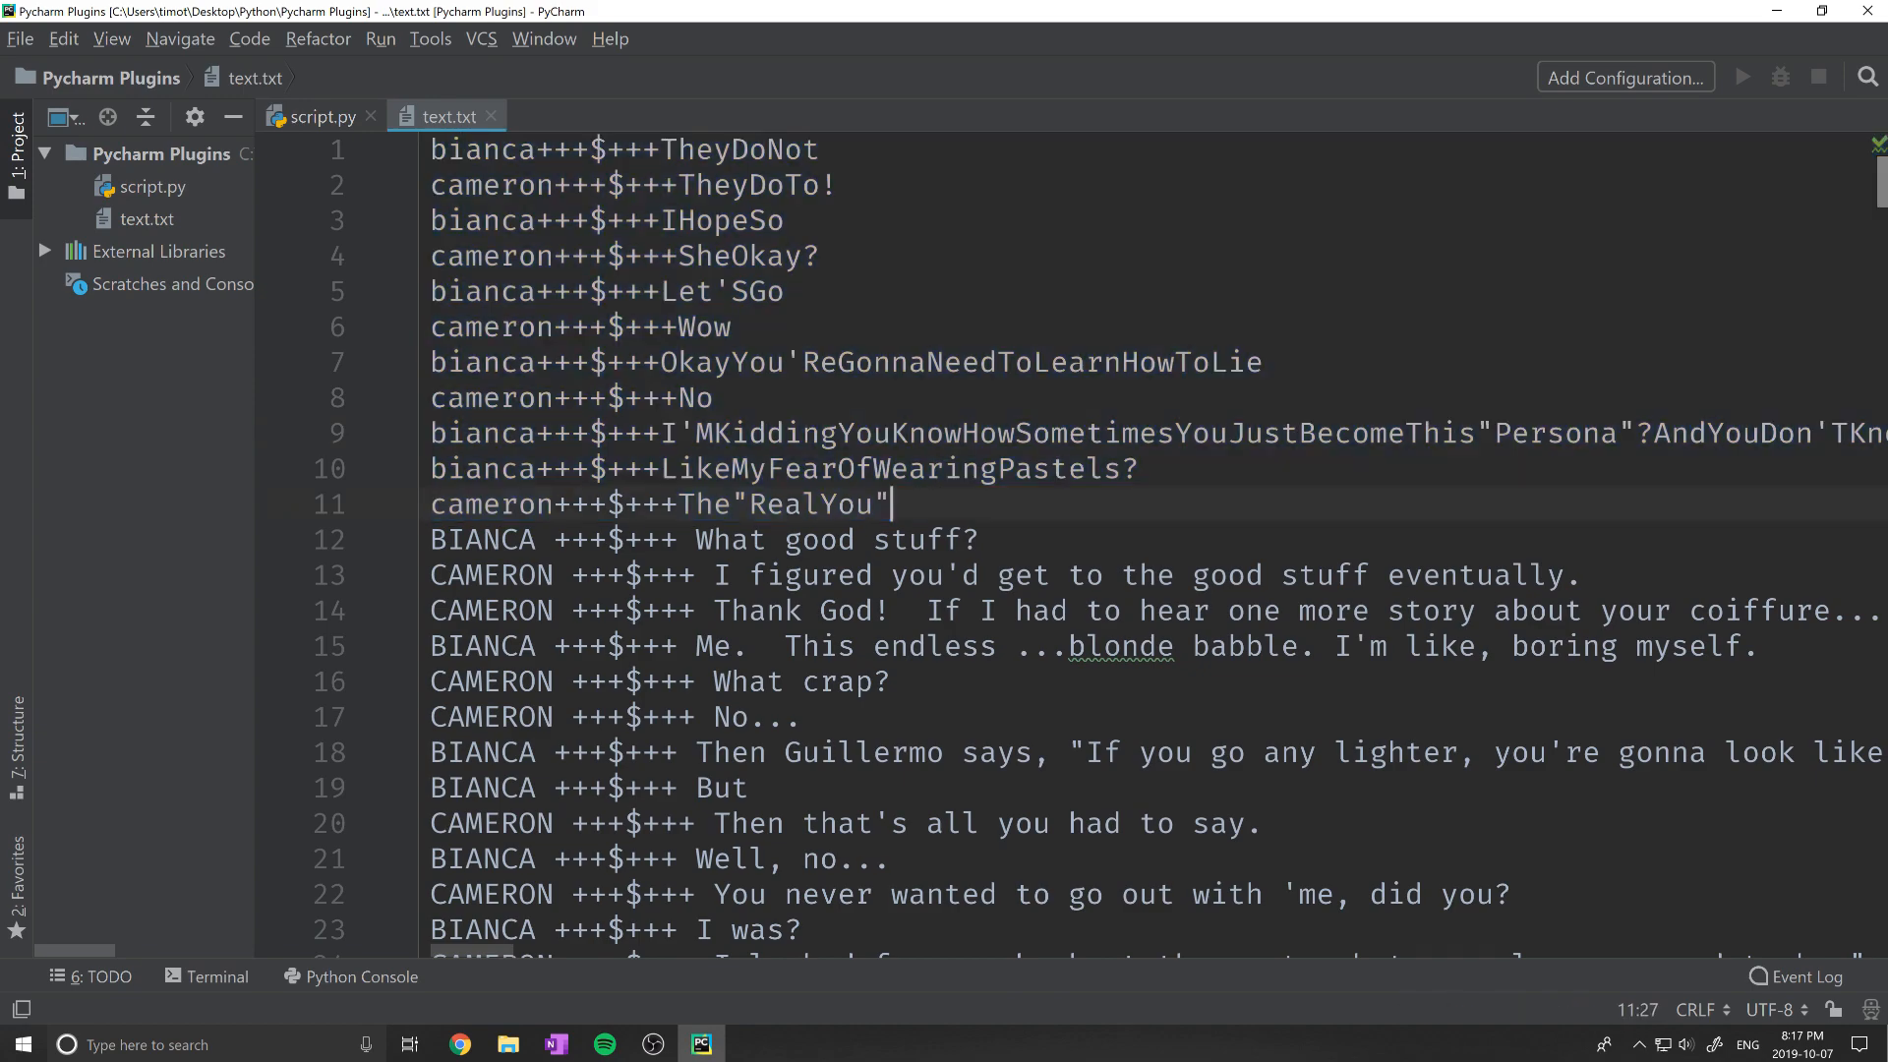
pyautogui.moveTo(890, 503); pyautogui.dragTo(433, 149)
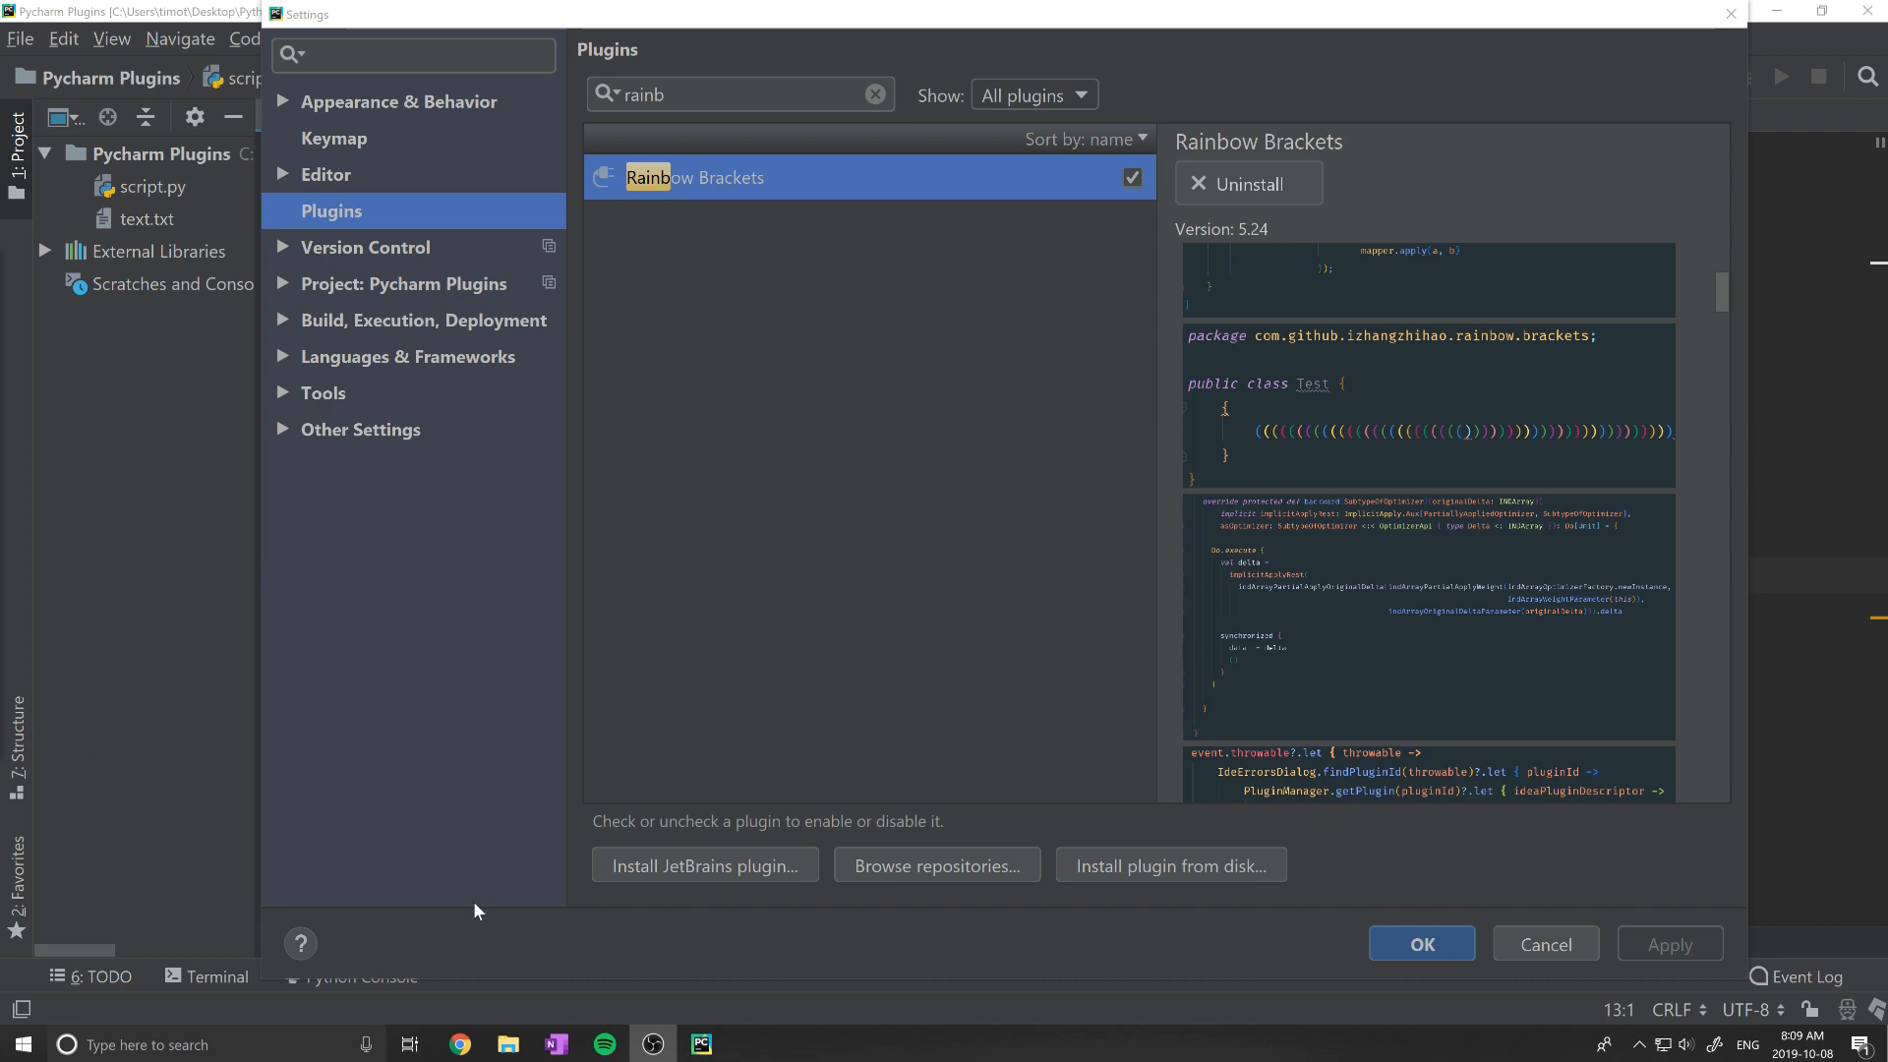
# Step: Close the plugin settings and examine the Rainbow Brackets colouring of the nested brackets on line 14 of script.py
pyautogui.click(1418, 940)
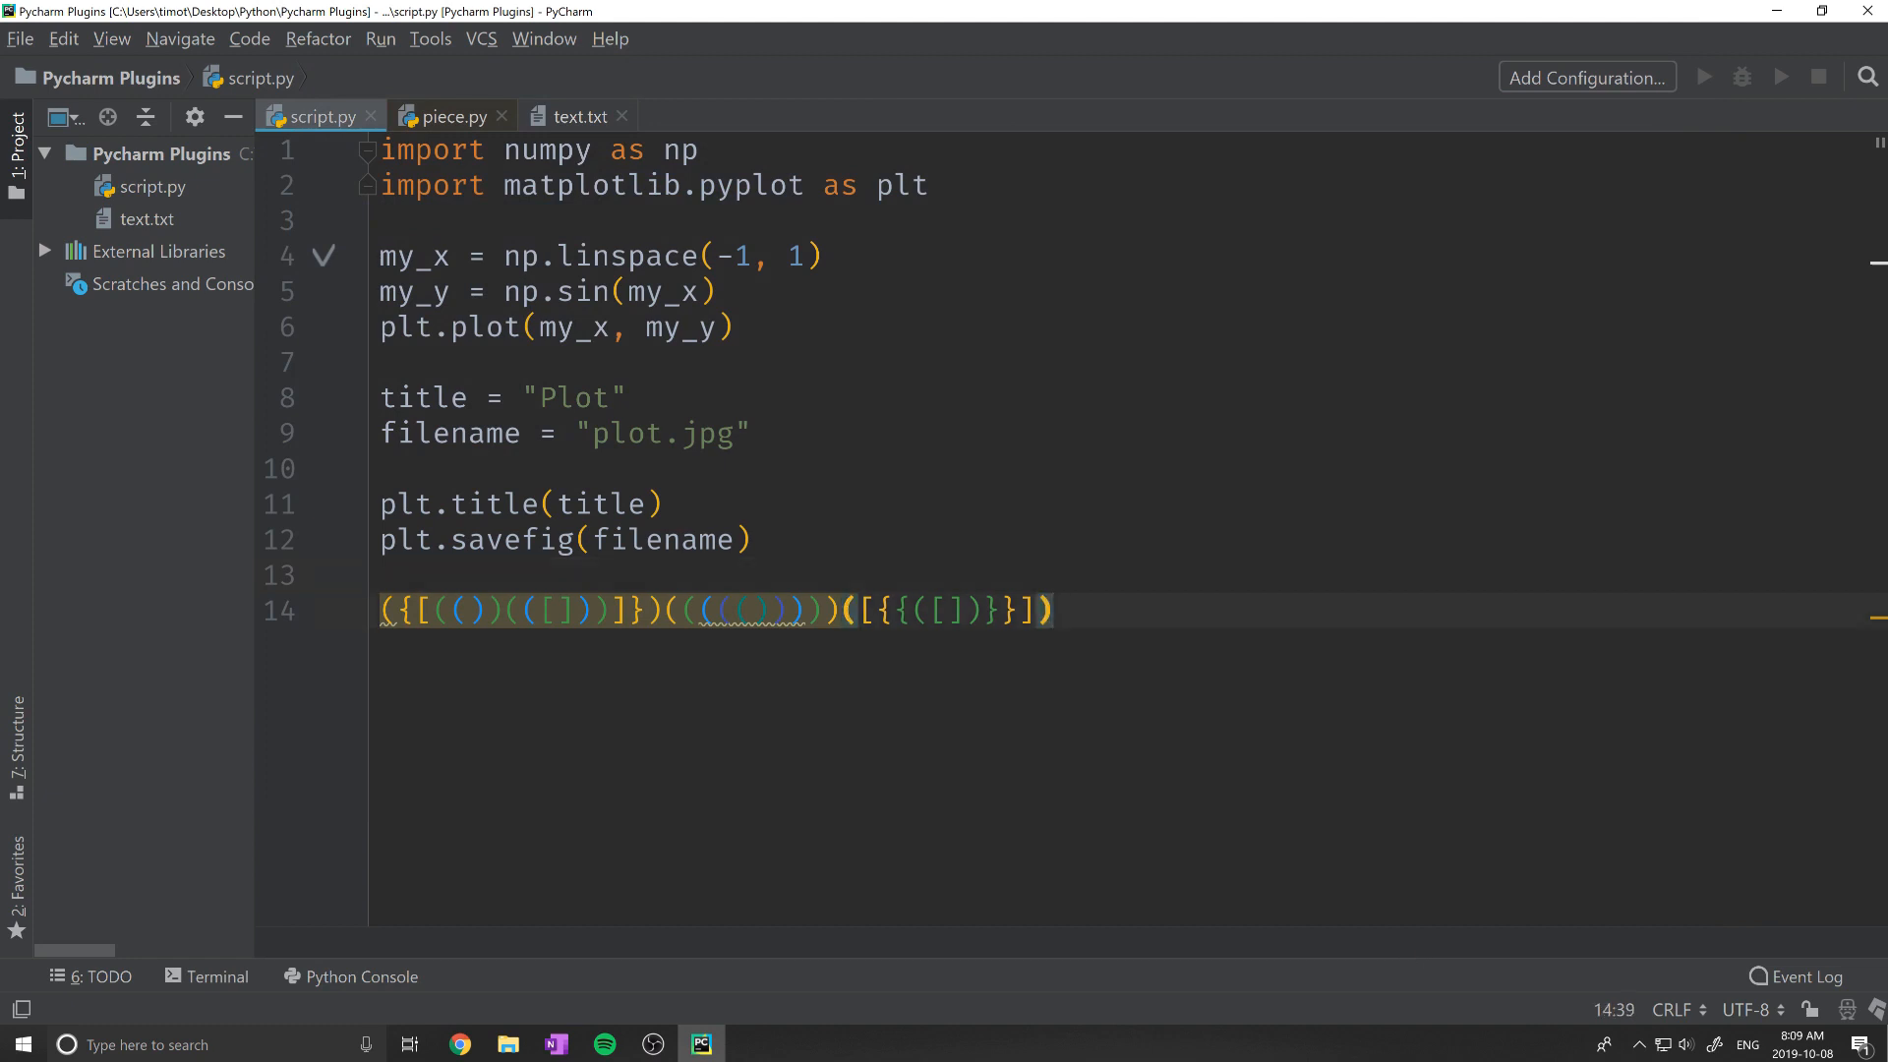
pyautogui.moveTo(1055, 611); pyautogui.dragTo(459, 627)
pyautogui.click(540, 611)
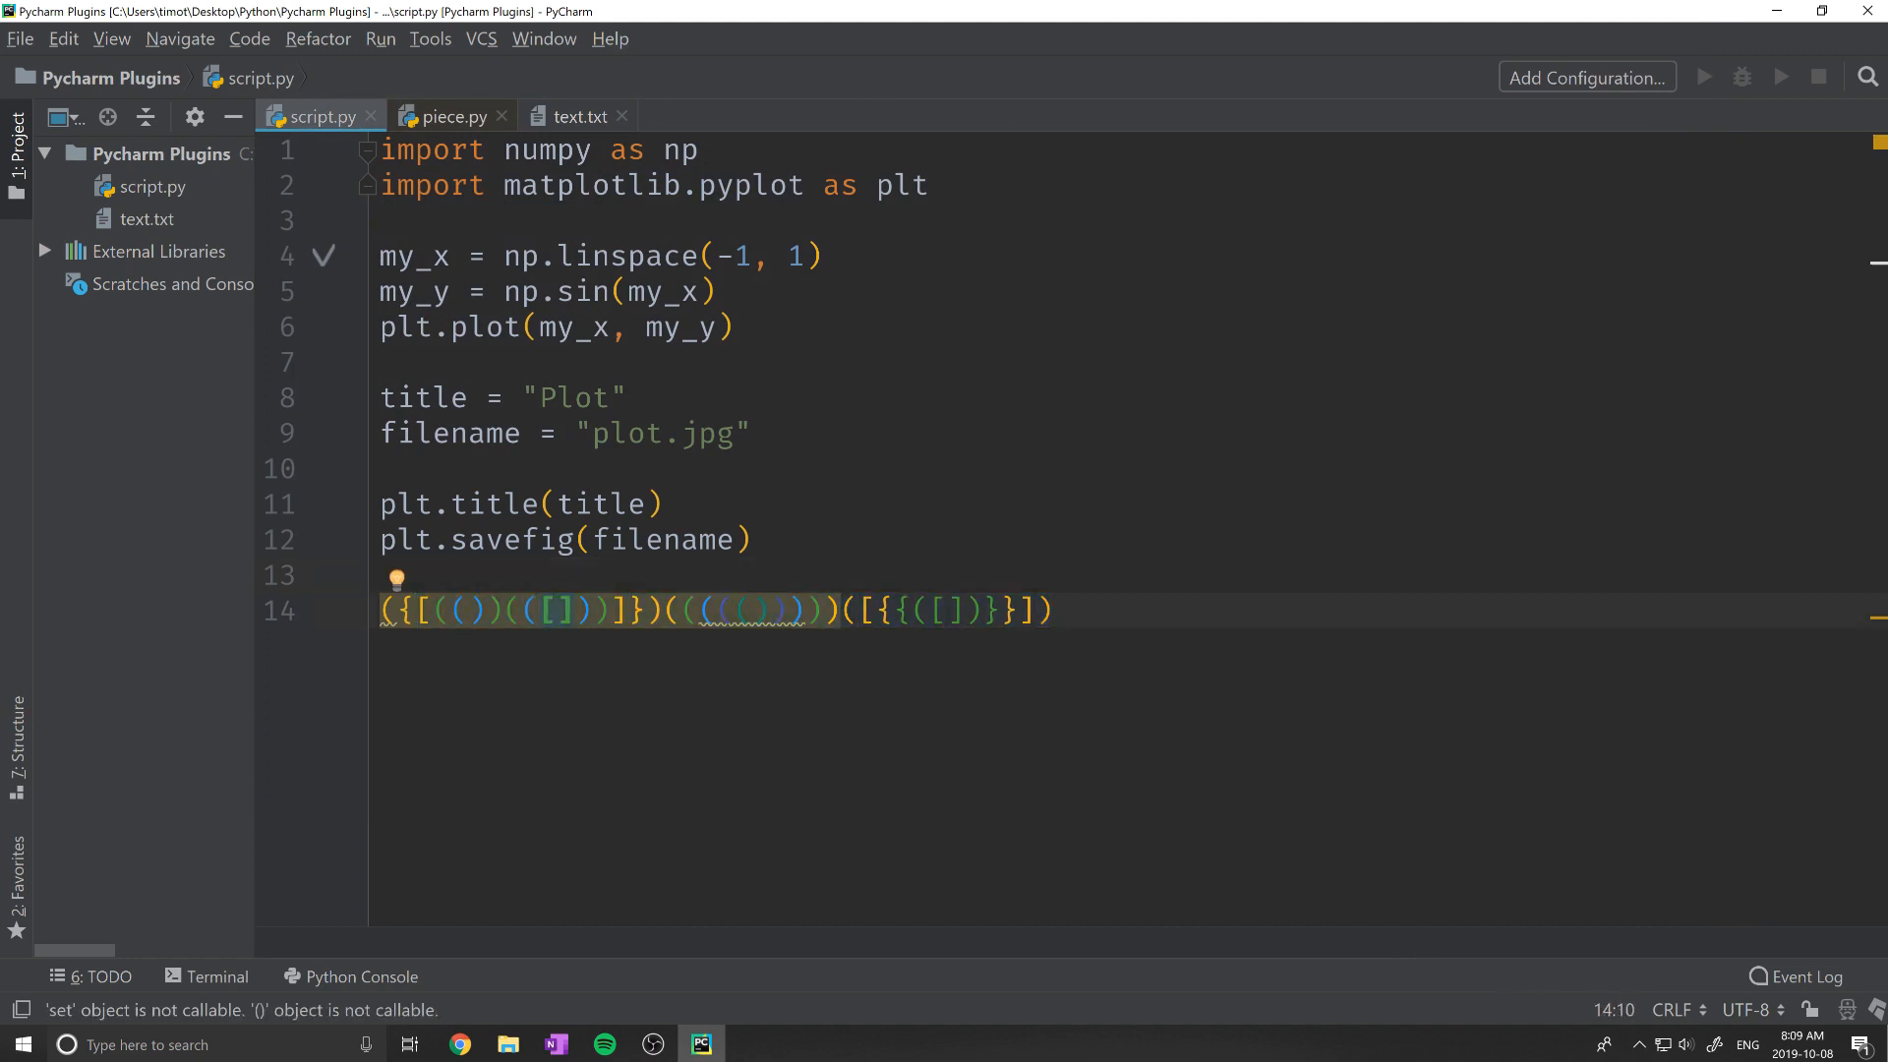
pyautogui.click(701, 611)
pyautogui.moveTo(736, 611); pyautogui.dragTo(718, 611)
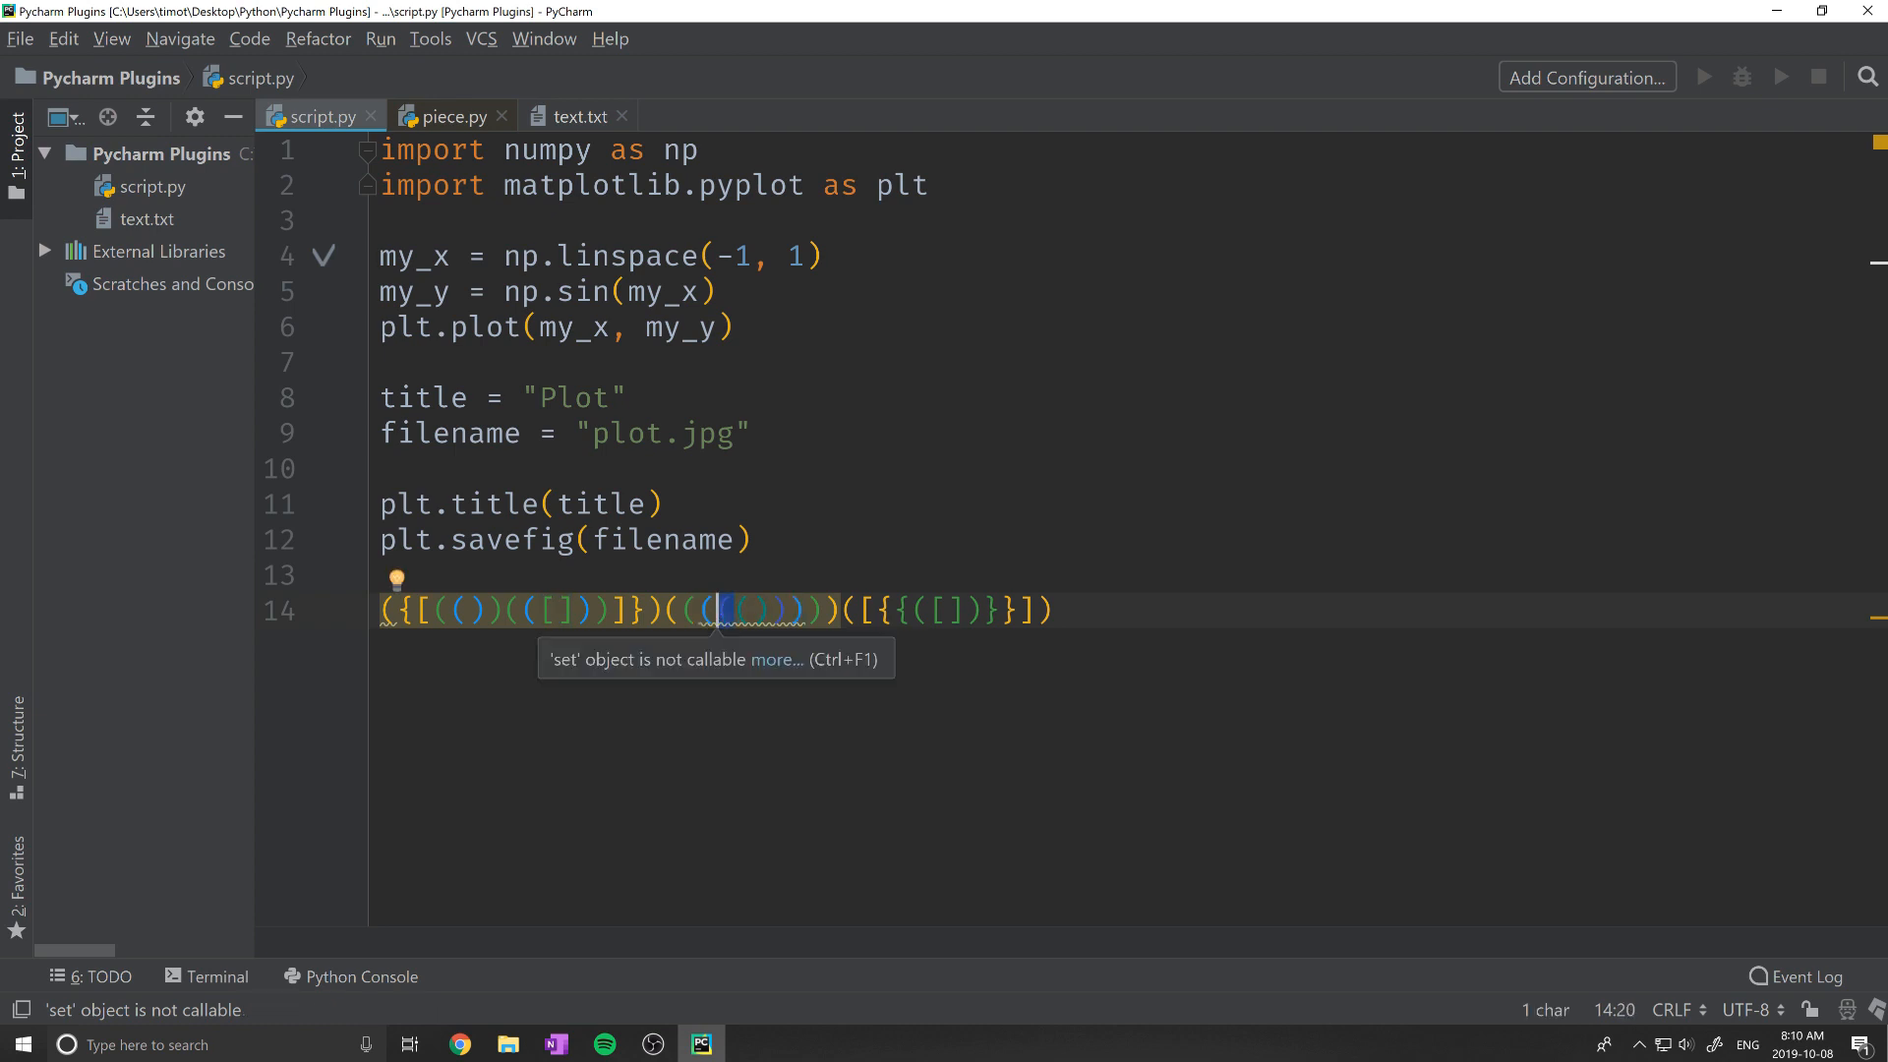
pyautogui.click(788, 611)
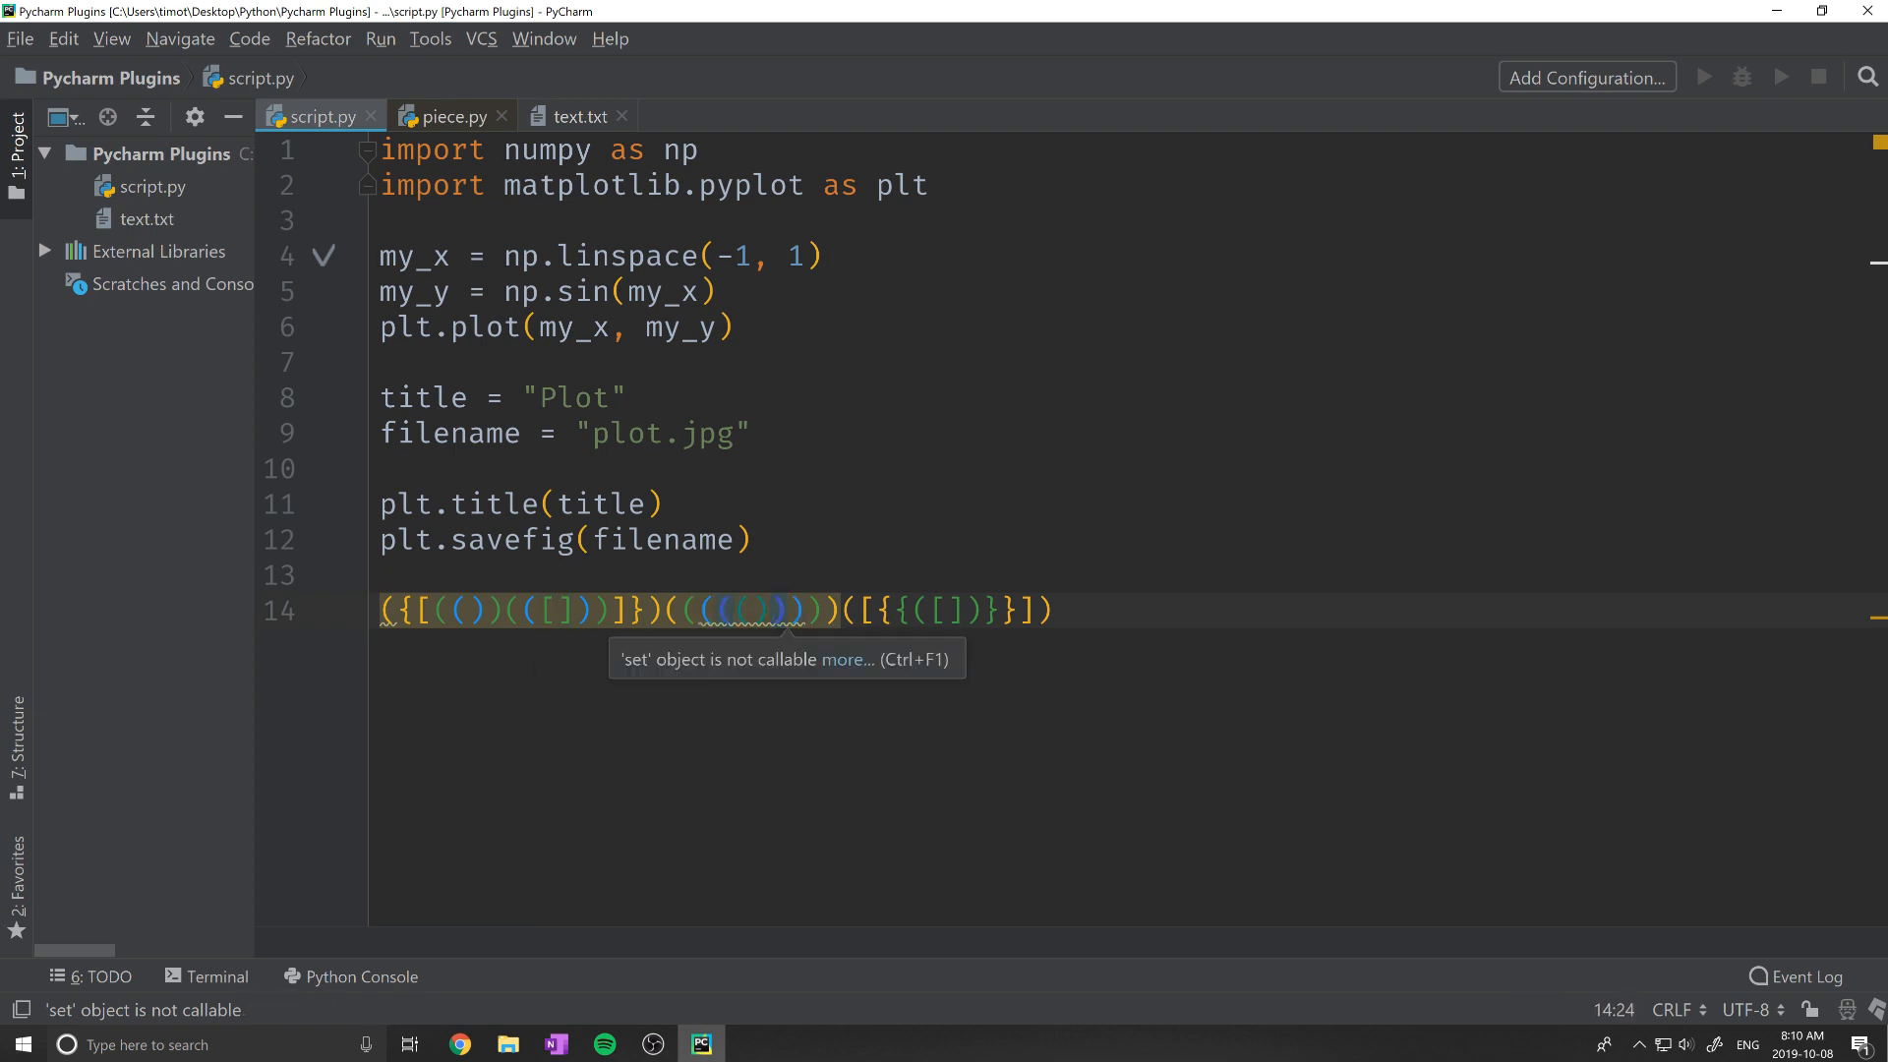
# Step: Look through the Piece class in piece.py to examine the bracket colouring in real code
pyautogui.click(447, 119)
pyautogui.scroll(-6, 1072, 531)
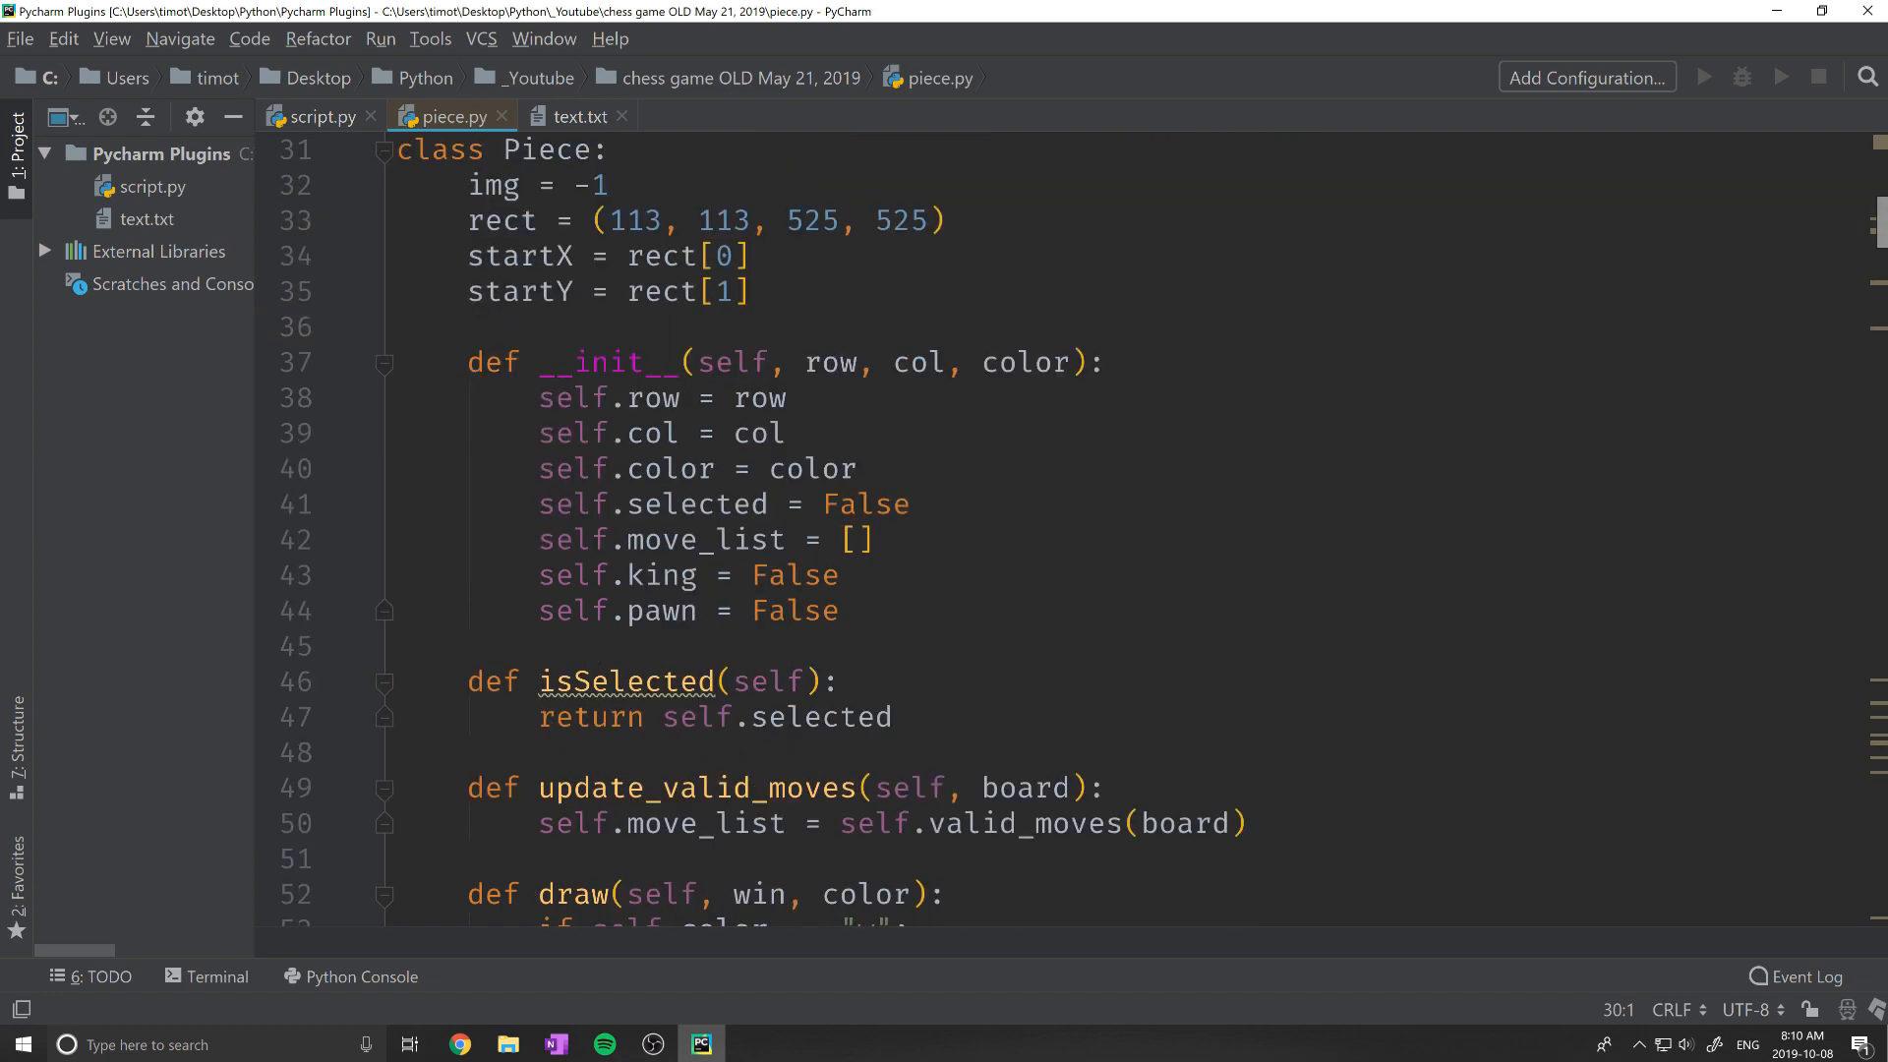
pyautogui.scroll(-2, 1072, 531)
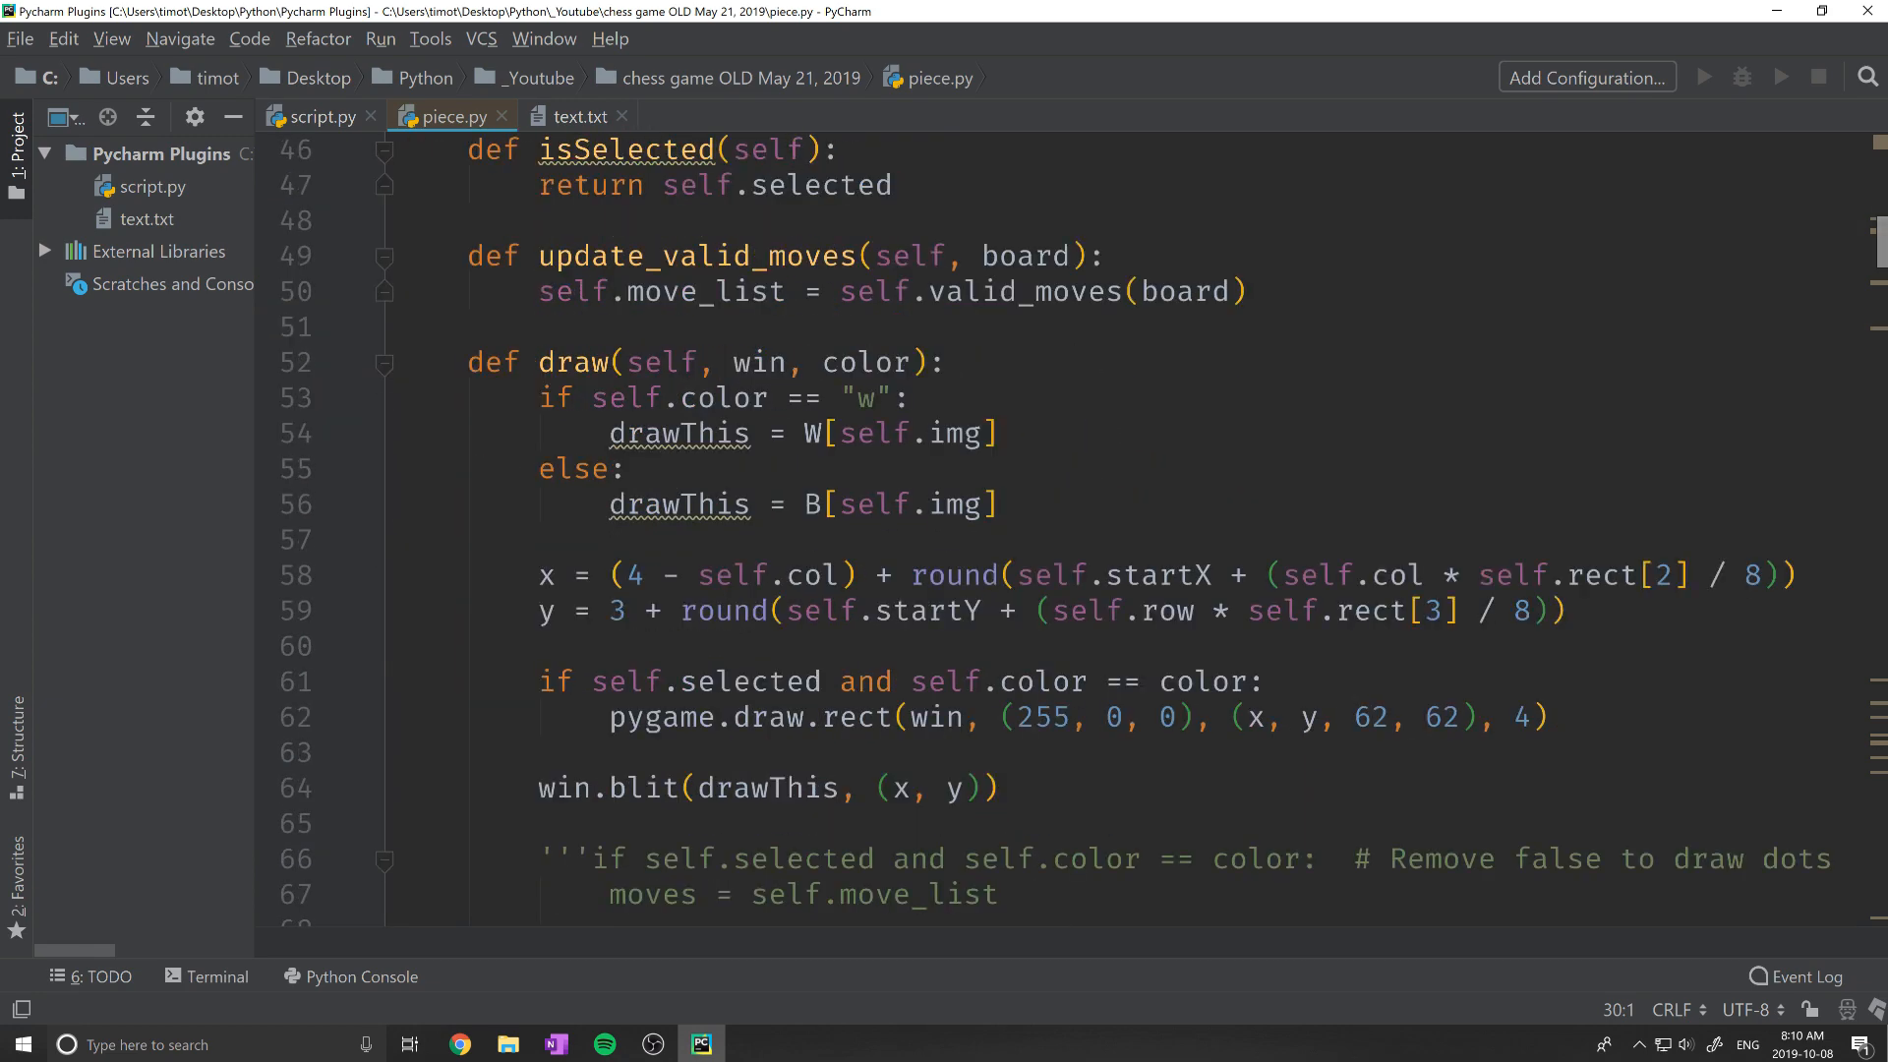
pyautogui.scroll(-3, 1072, 531)
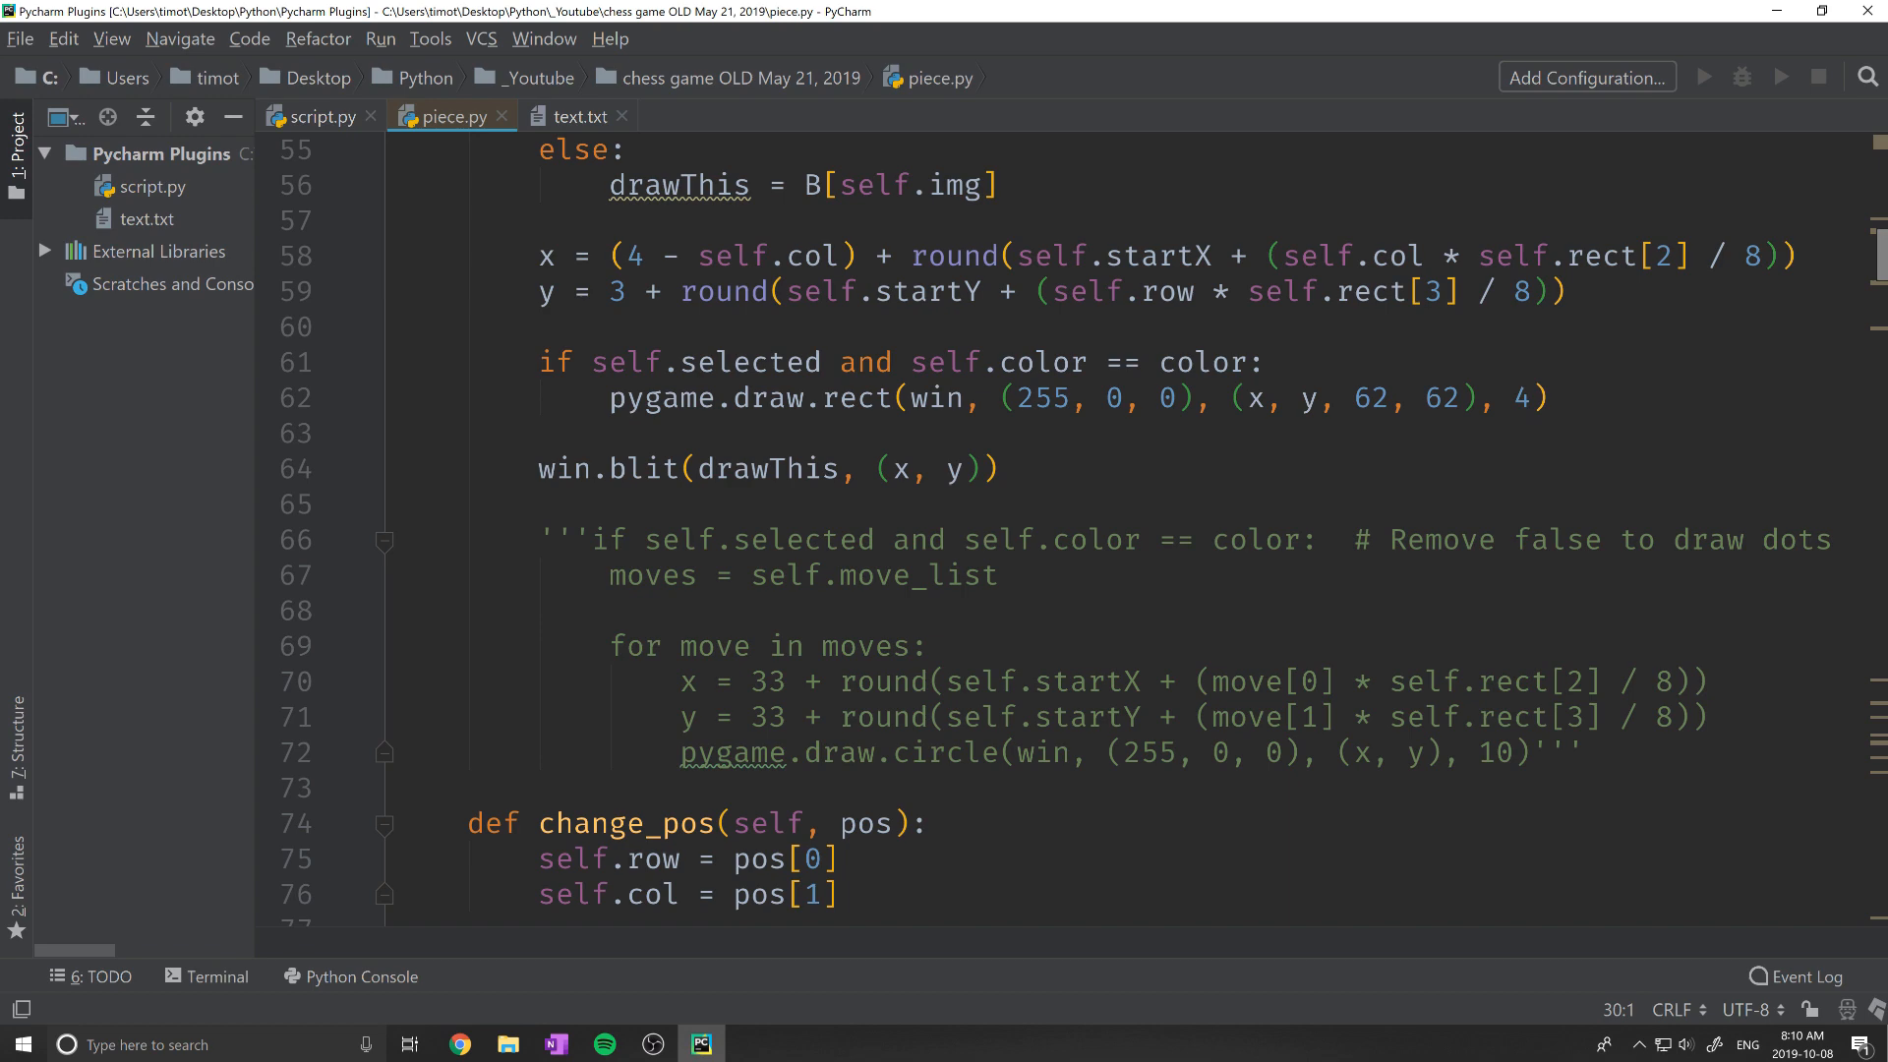
pyautogui.scroll(-1, 1072, 531)
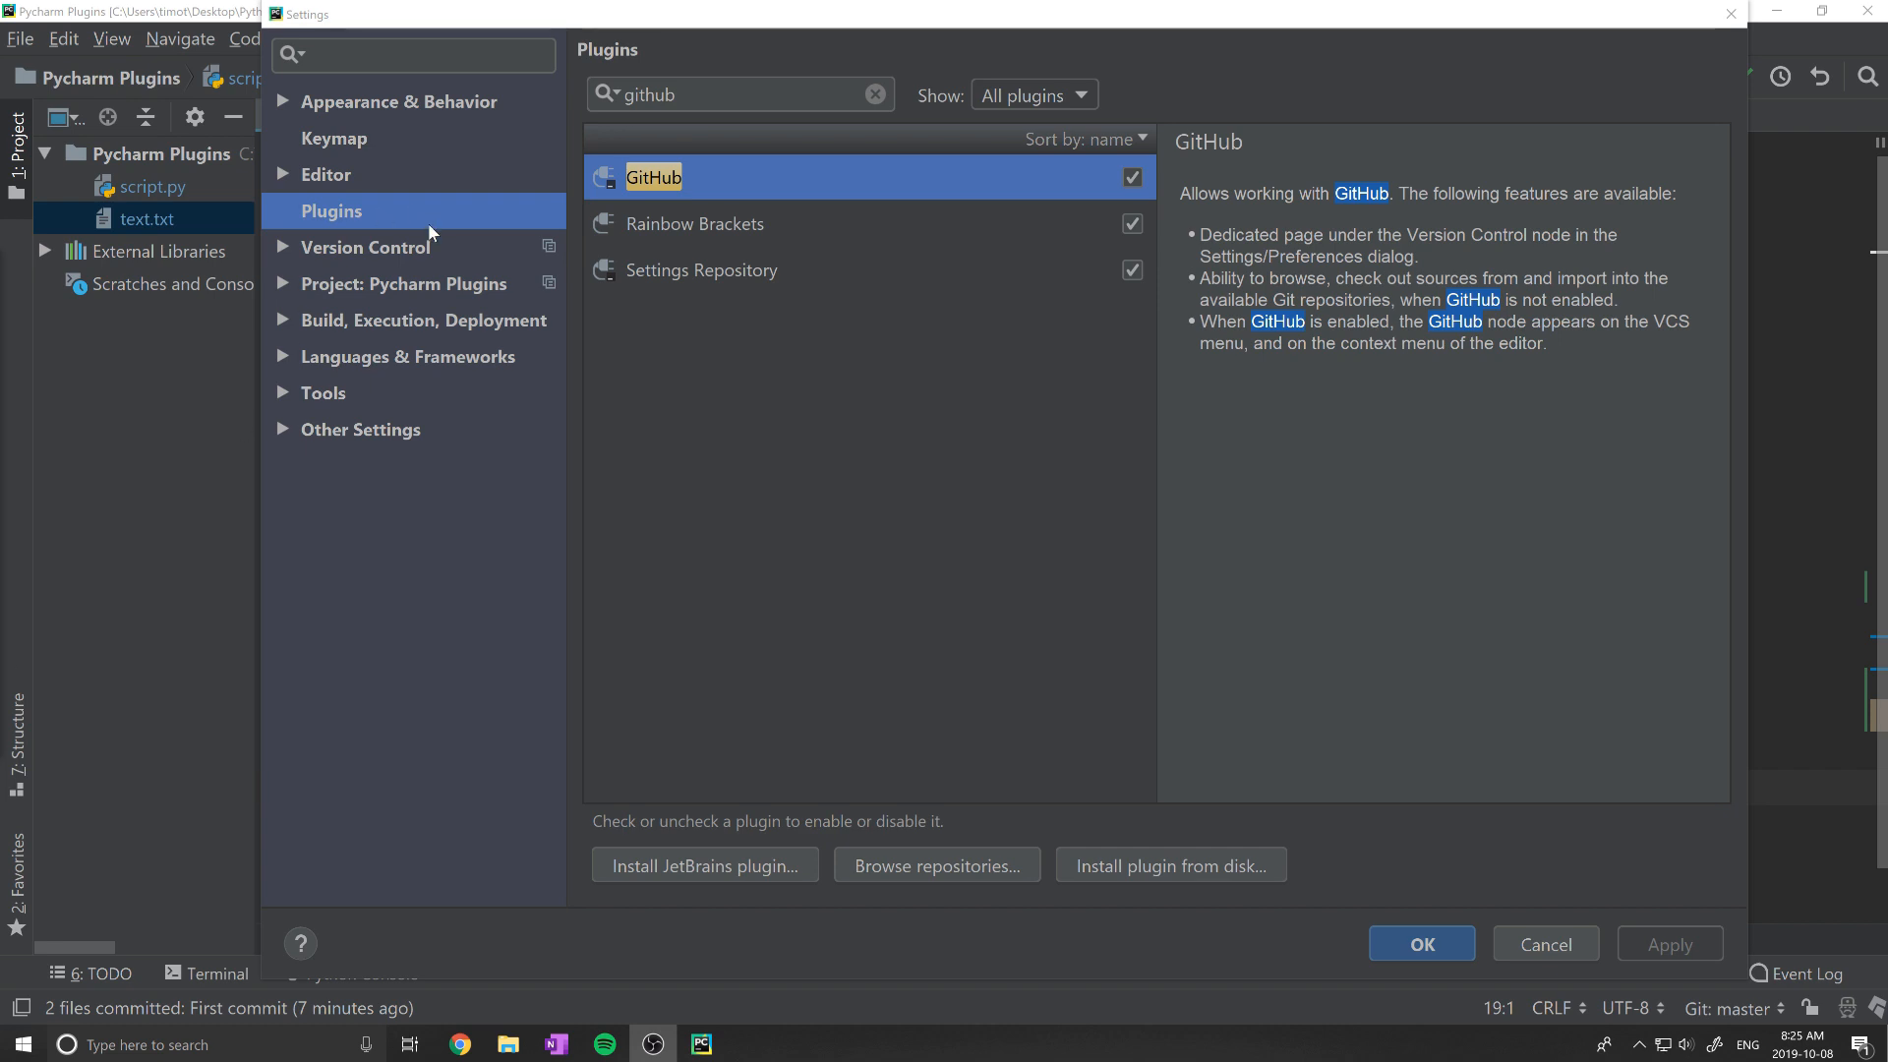
# Step: Close the plugin settings, open the Git commit dialog, exclude the .idea folder and review the TODO lines in script.py's diff
pyautogui.click(1424, 946)
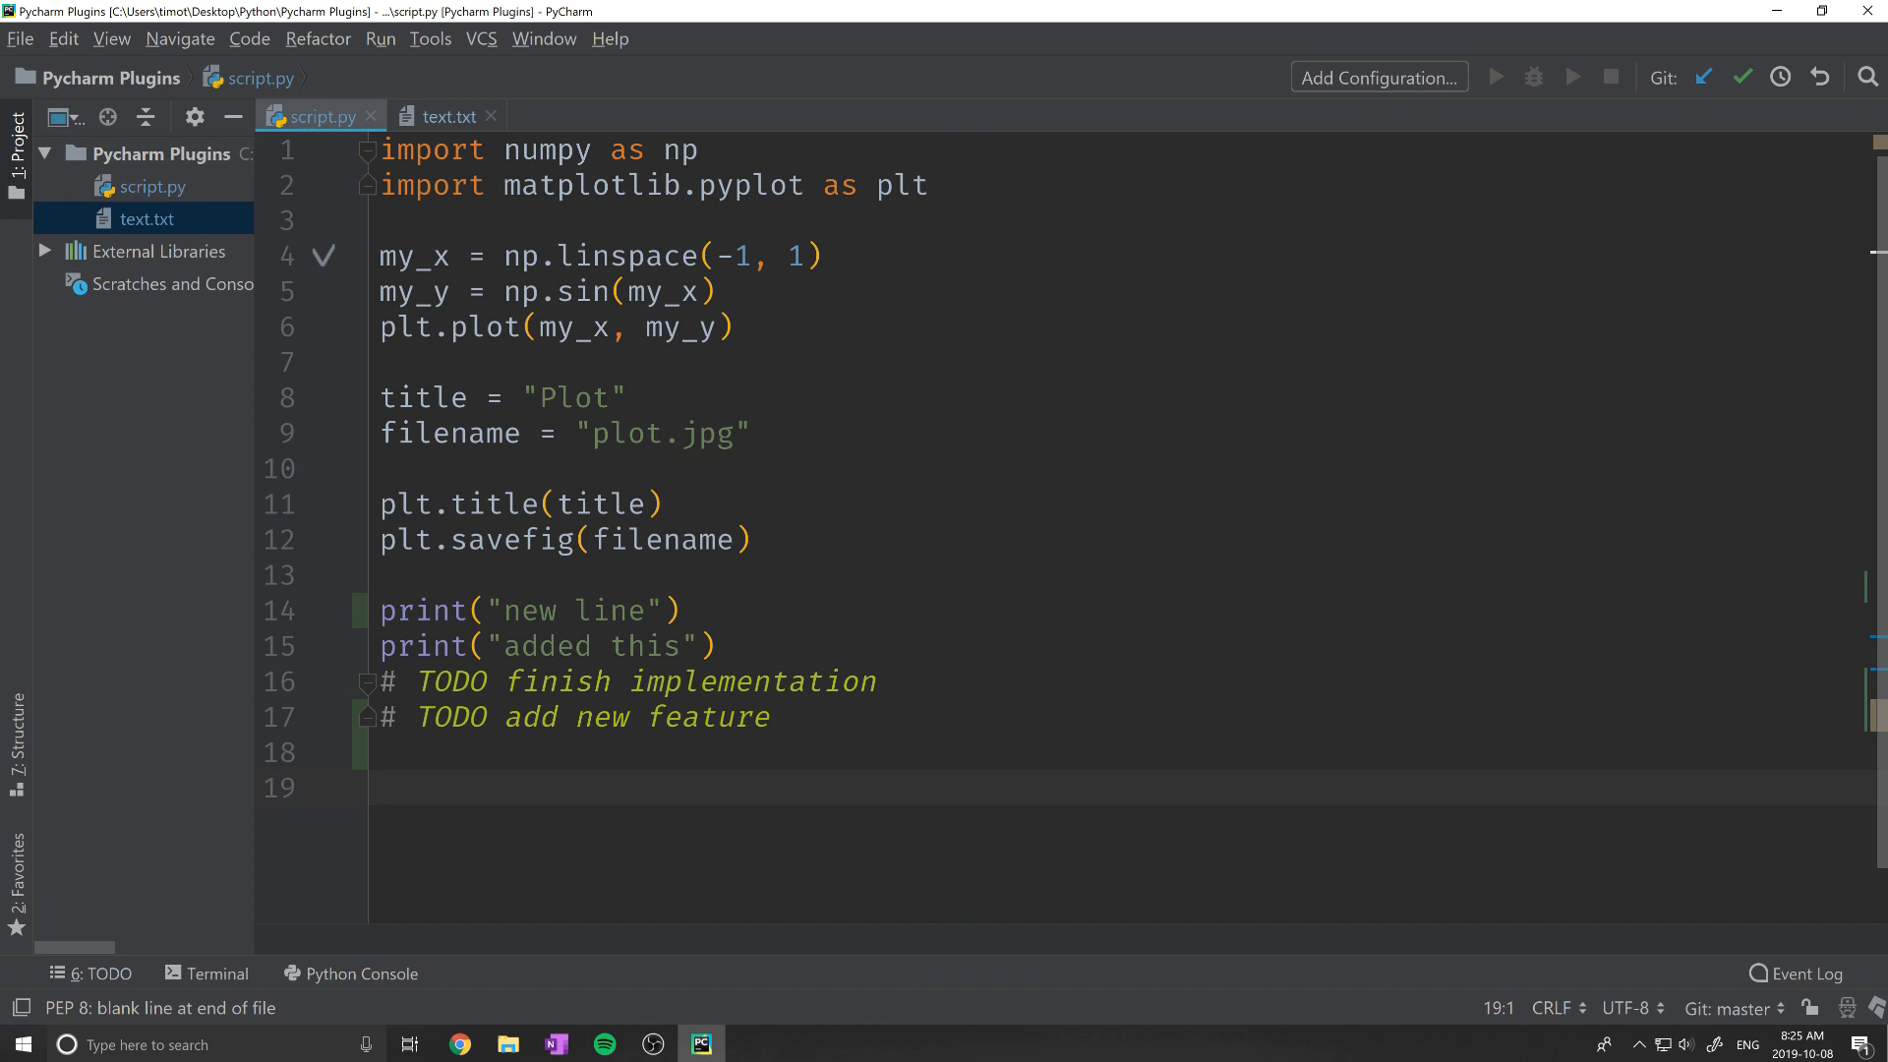
pyautogui.click(1743, 79)
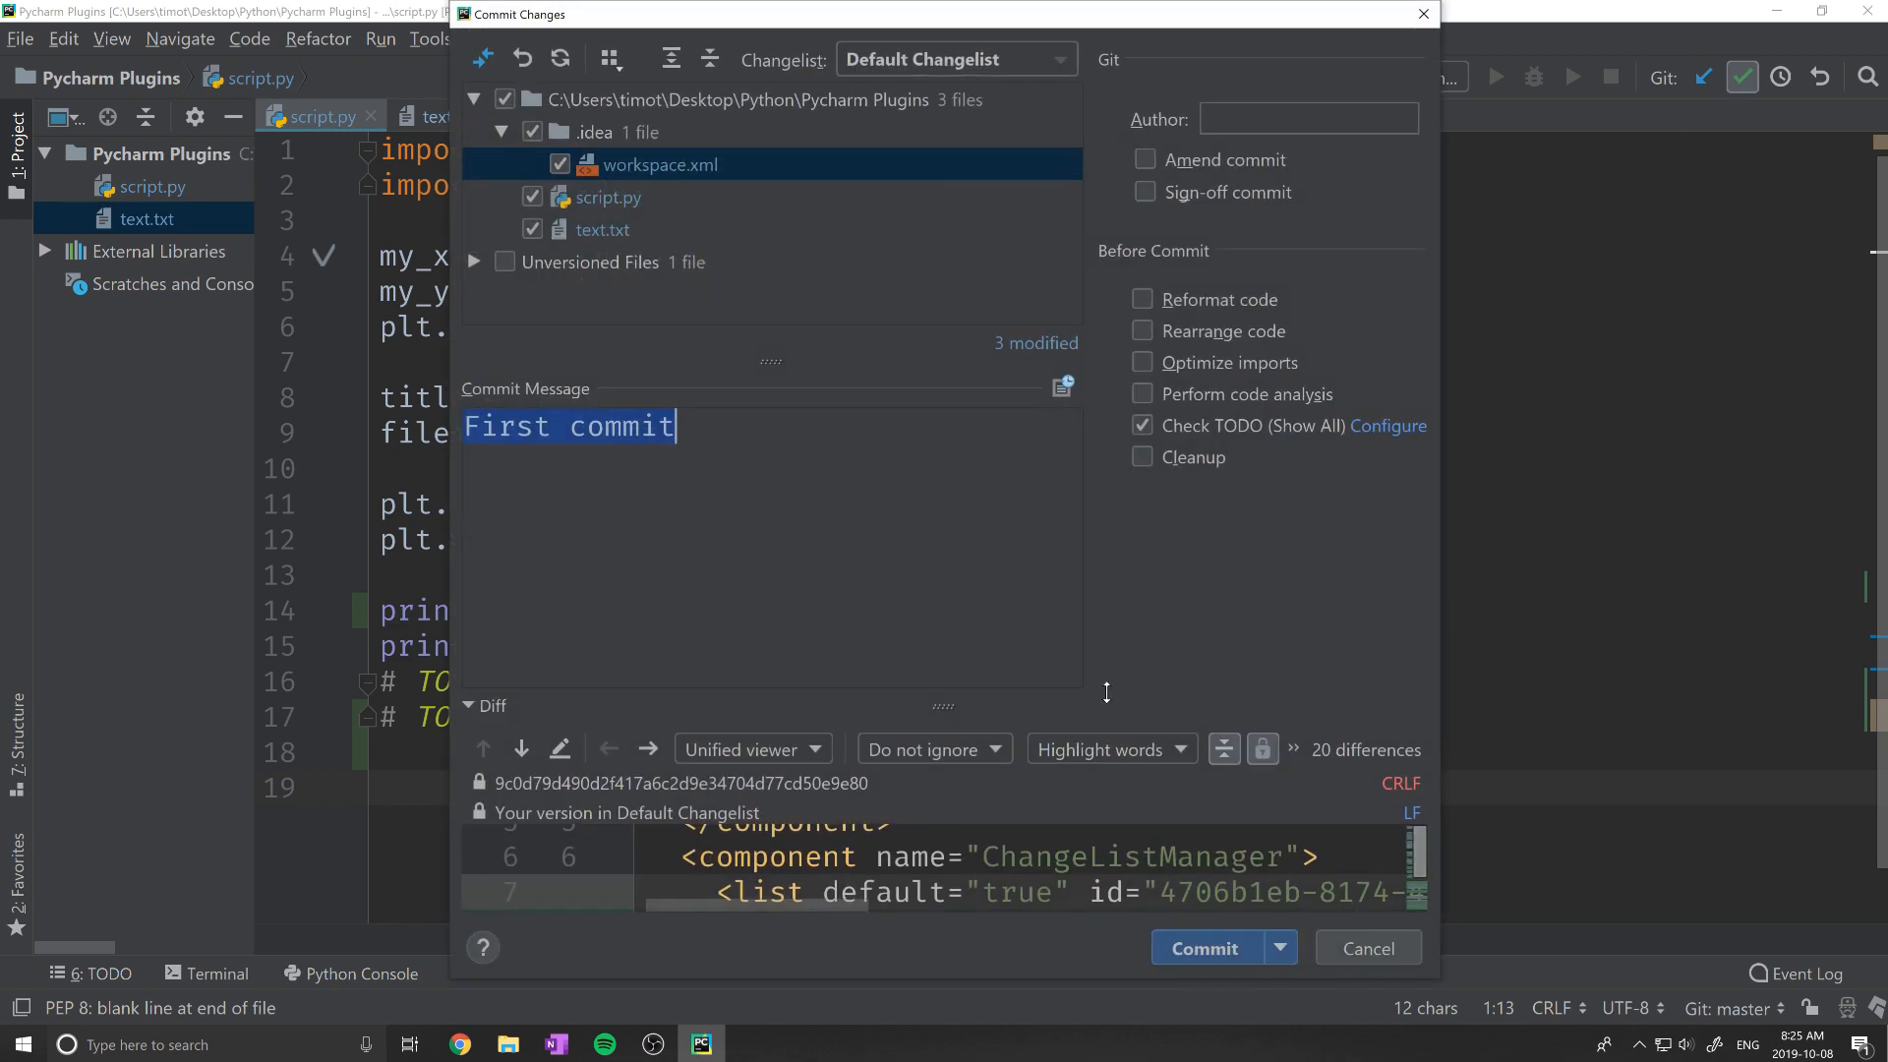
pyautogui.click(532, 132)
pyautogui.click(598, 198)
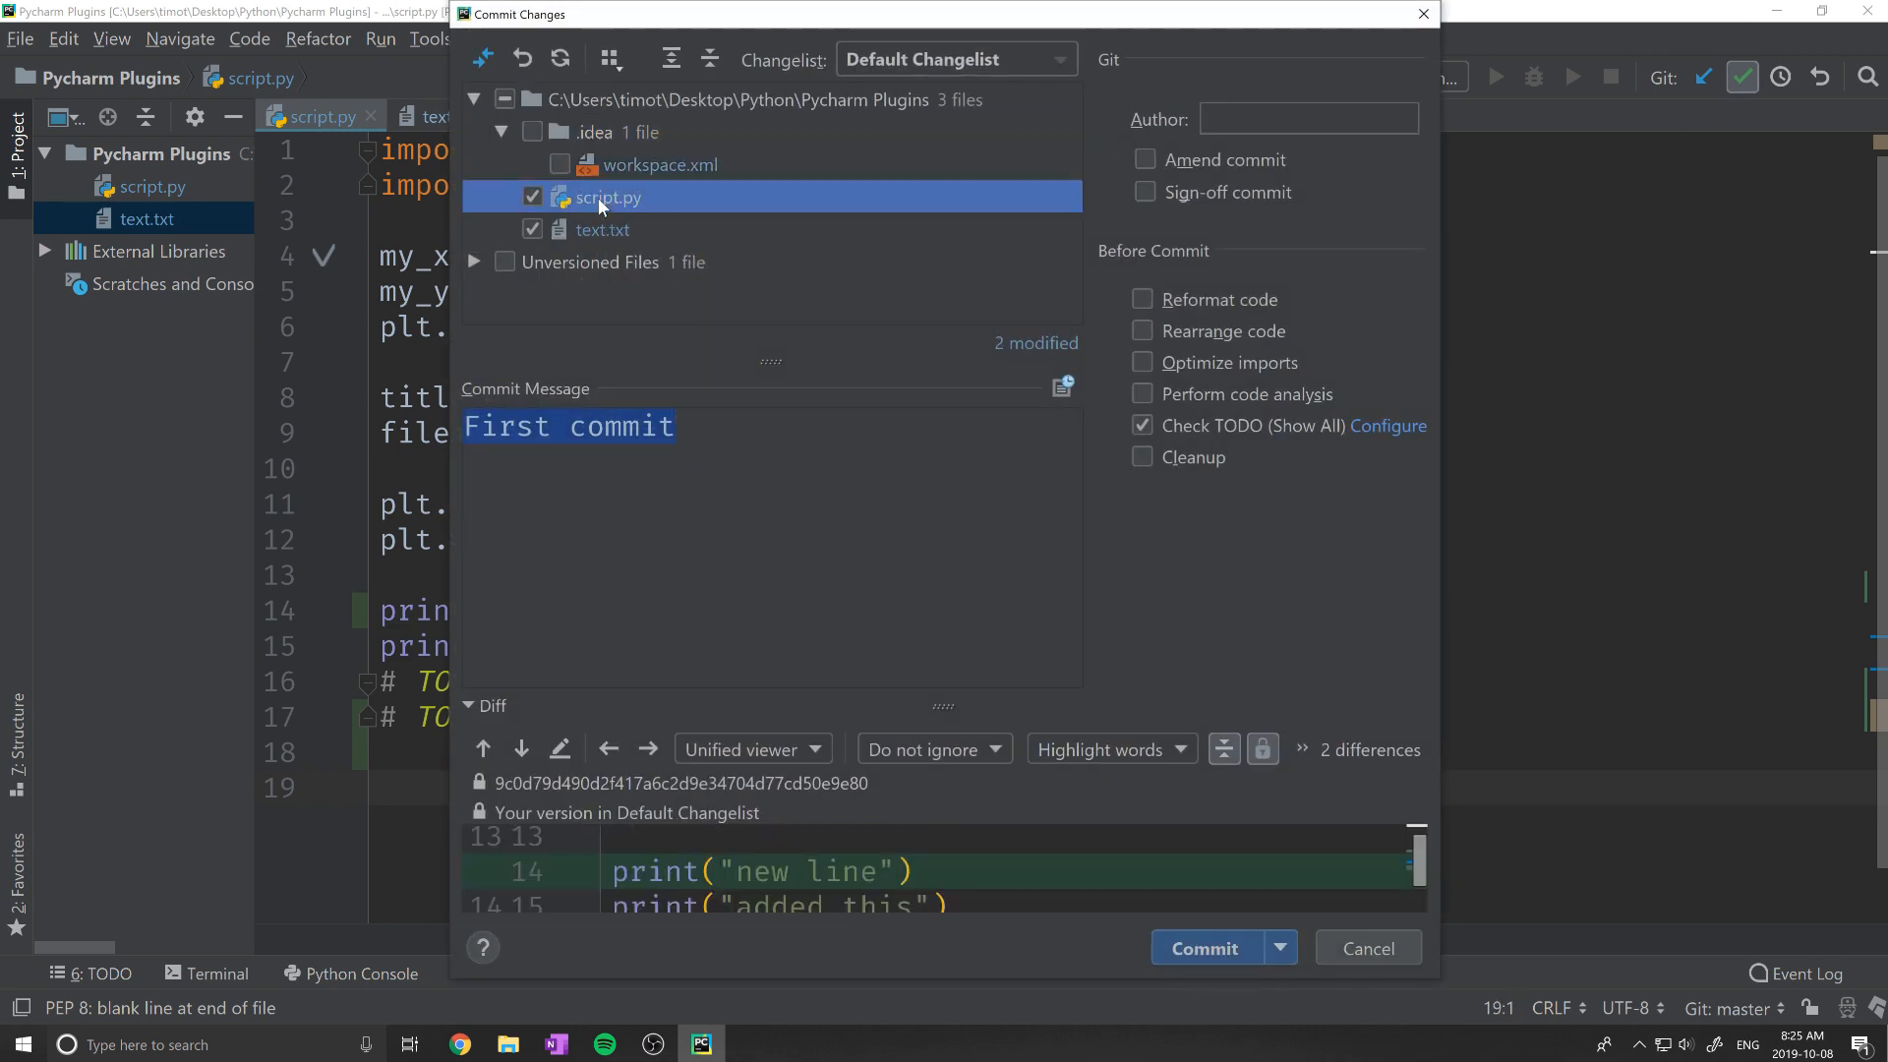
pyautogui.scroll(1, 993, 871)
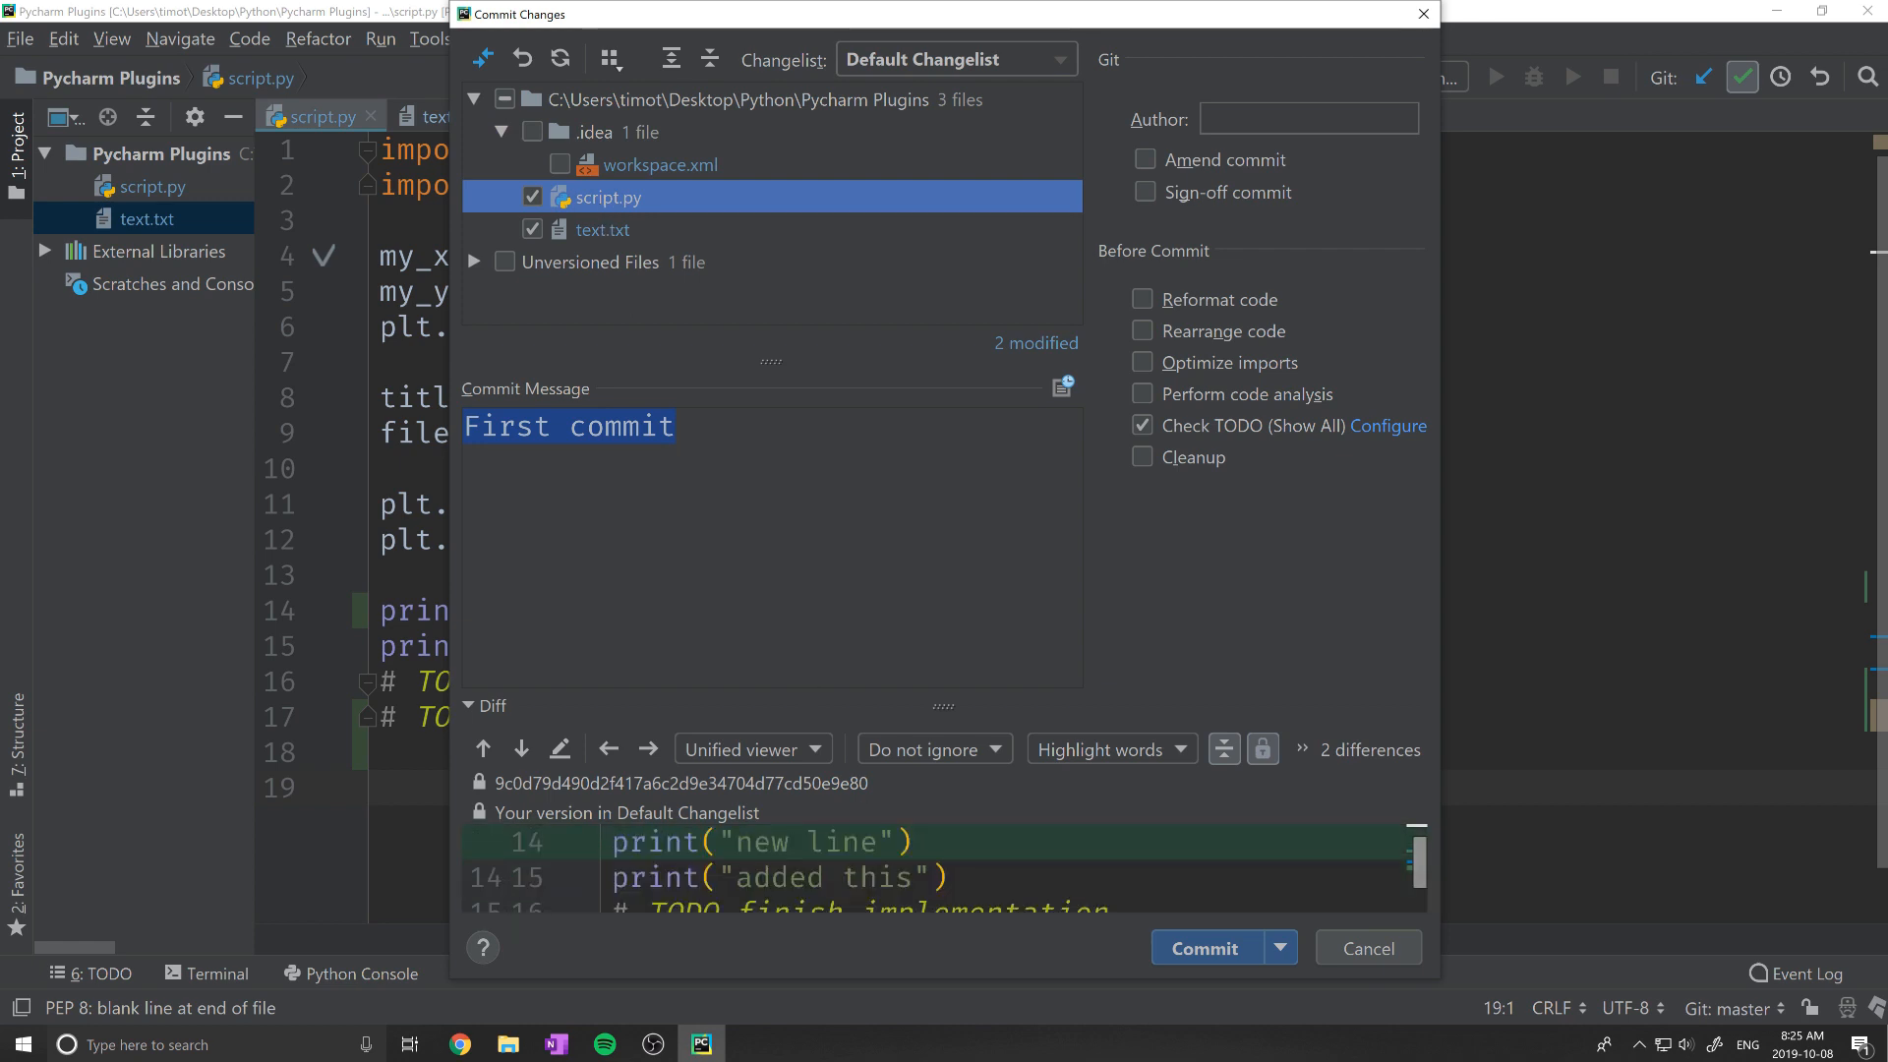
pyautogui.scroll(-1, 994, 871)
pyautogui.moveTo(1007, 878); pyautogui.dragTo(611, 843)
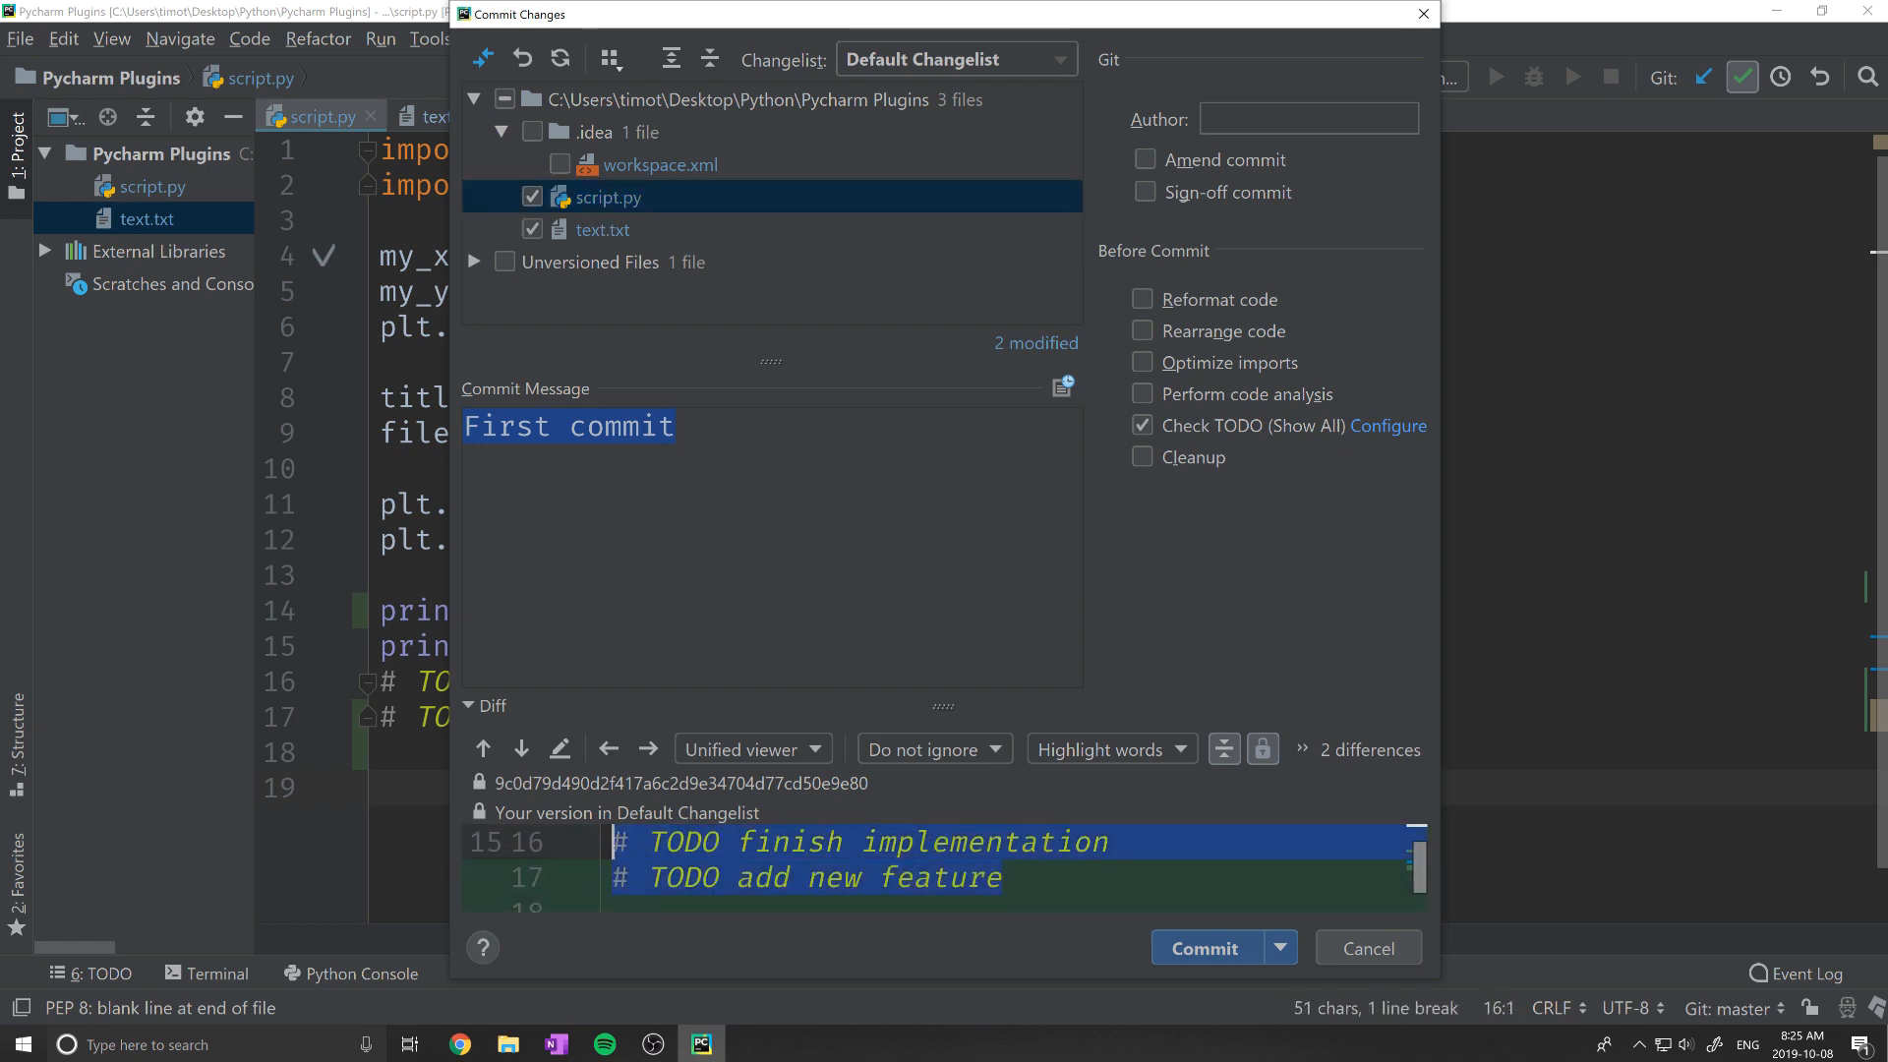
# Step: Select the "First commit" message text and view the Commit and Push and Create Patch options
pyautogui.click(678, 426)
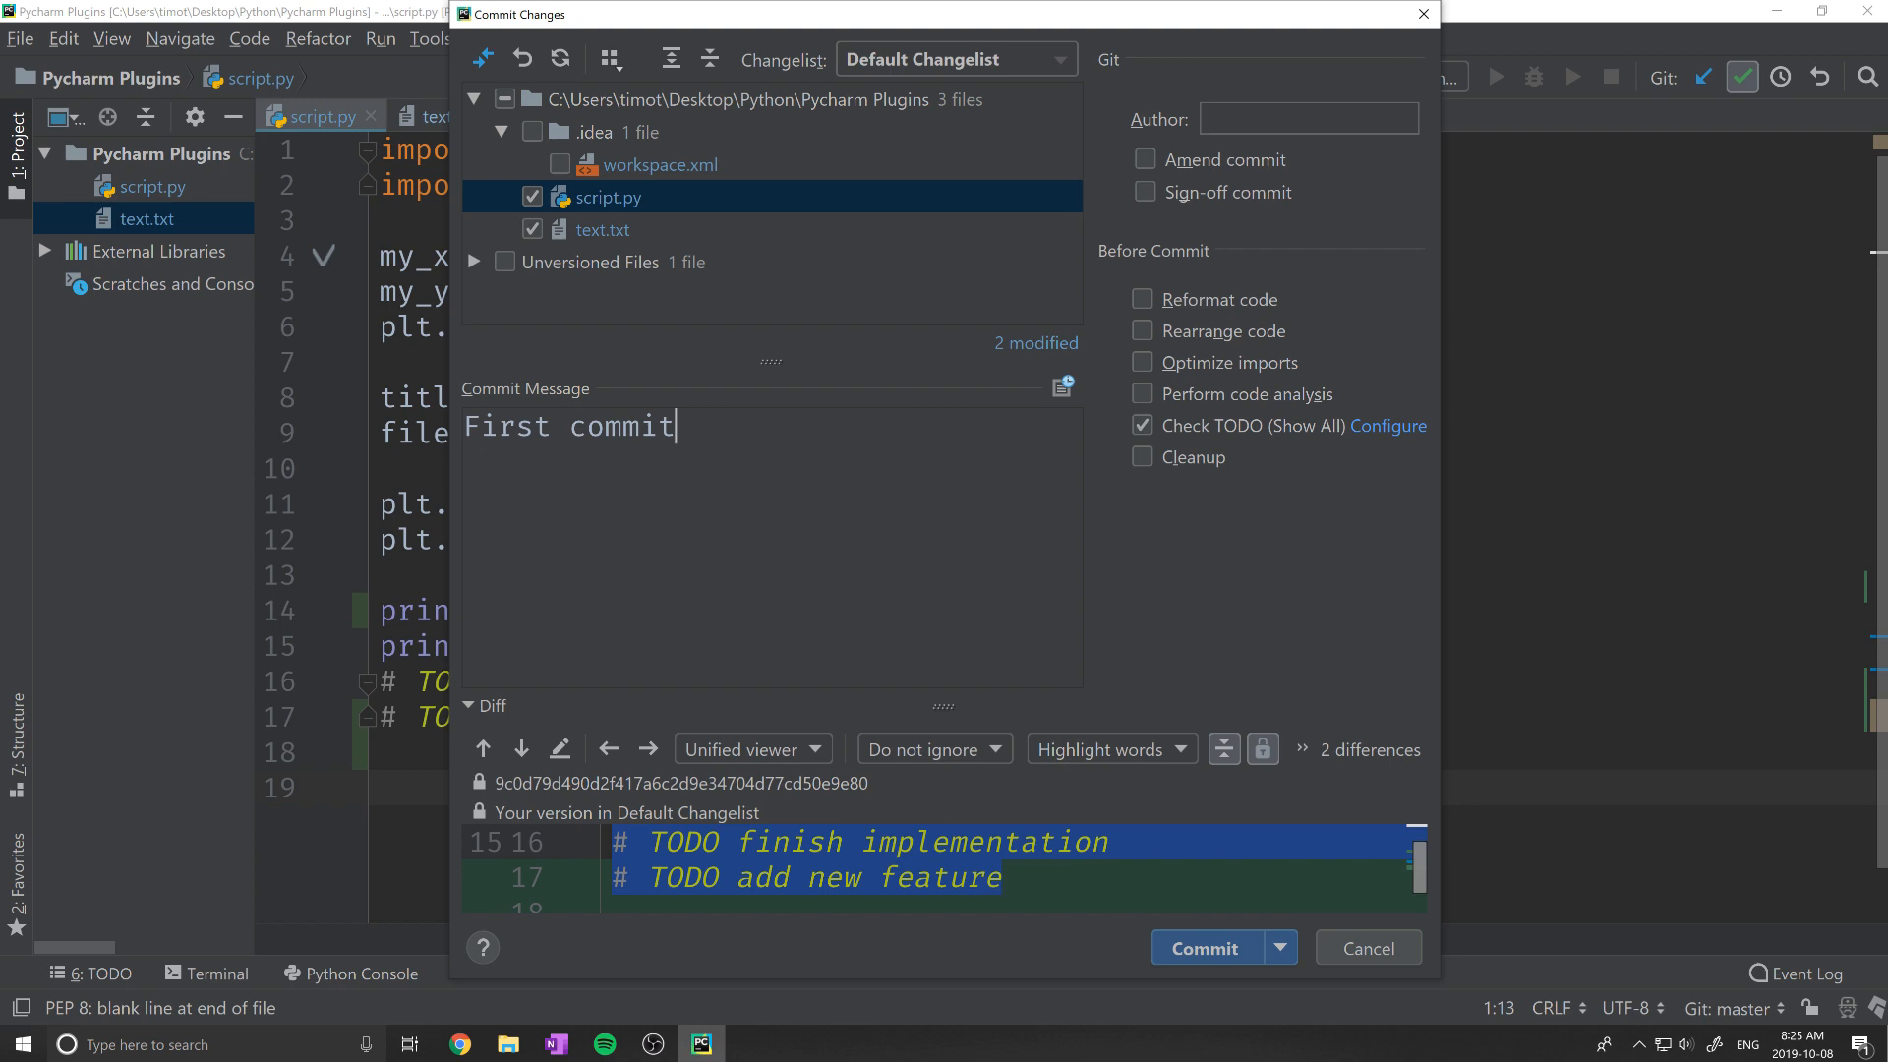
pyautogui.moveTo(678, 426); pyautogui.dragTo(461, 425)
pyautogui.click(1282, 948)
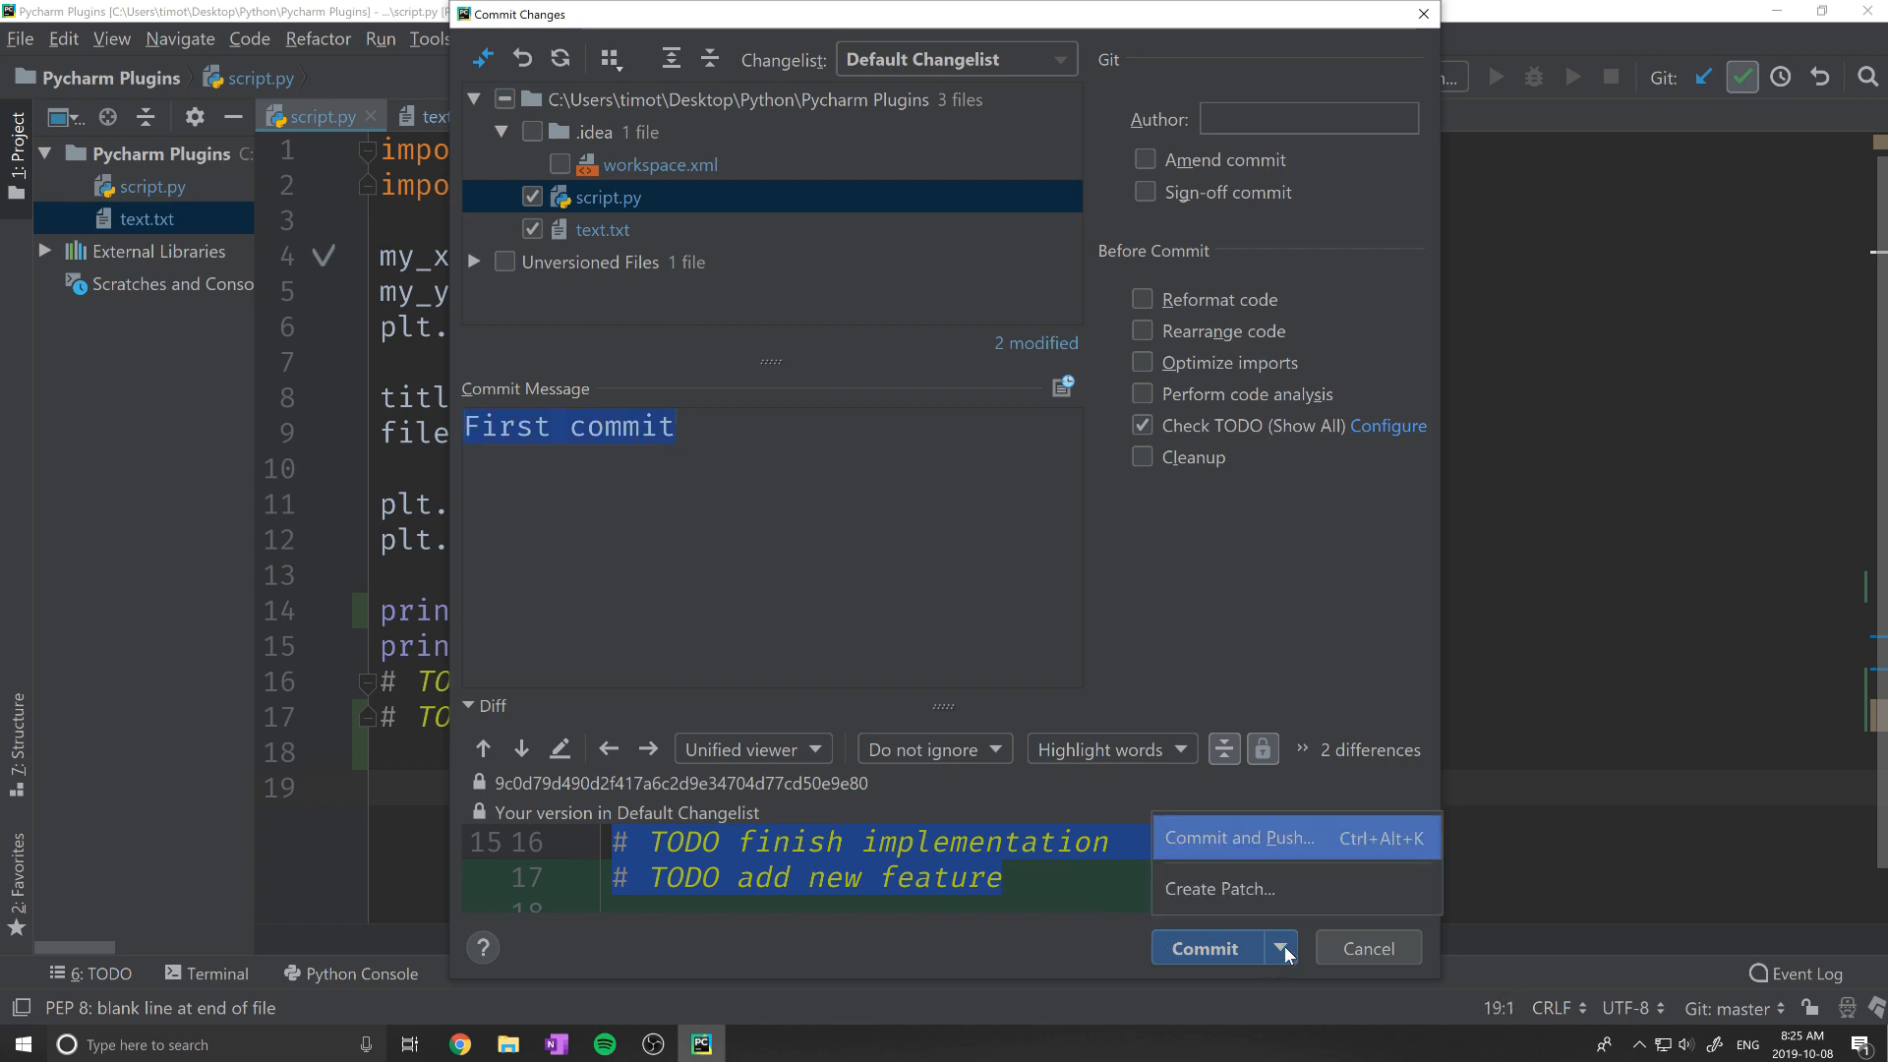
pyautogui.click(1207, 951)
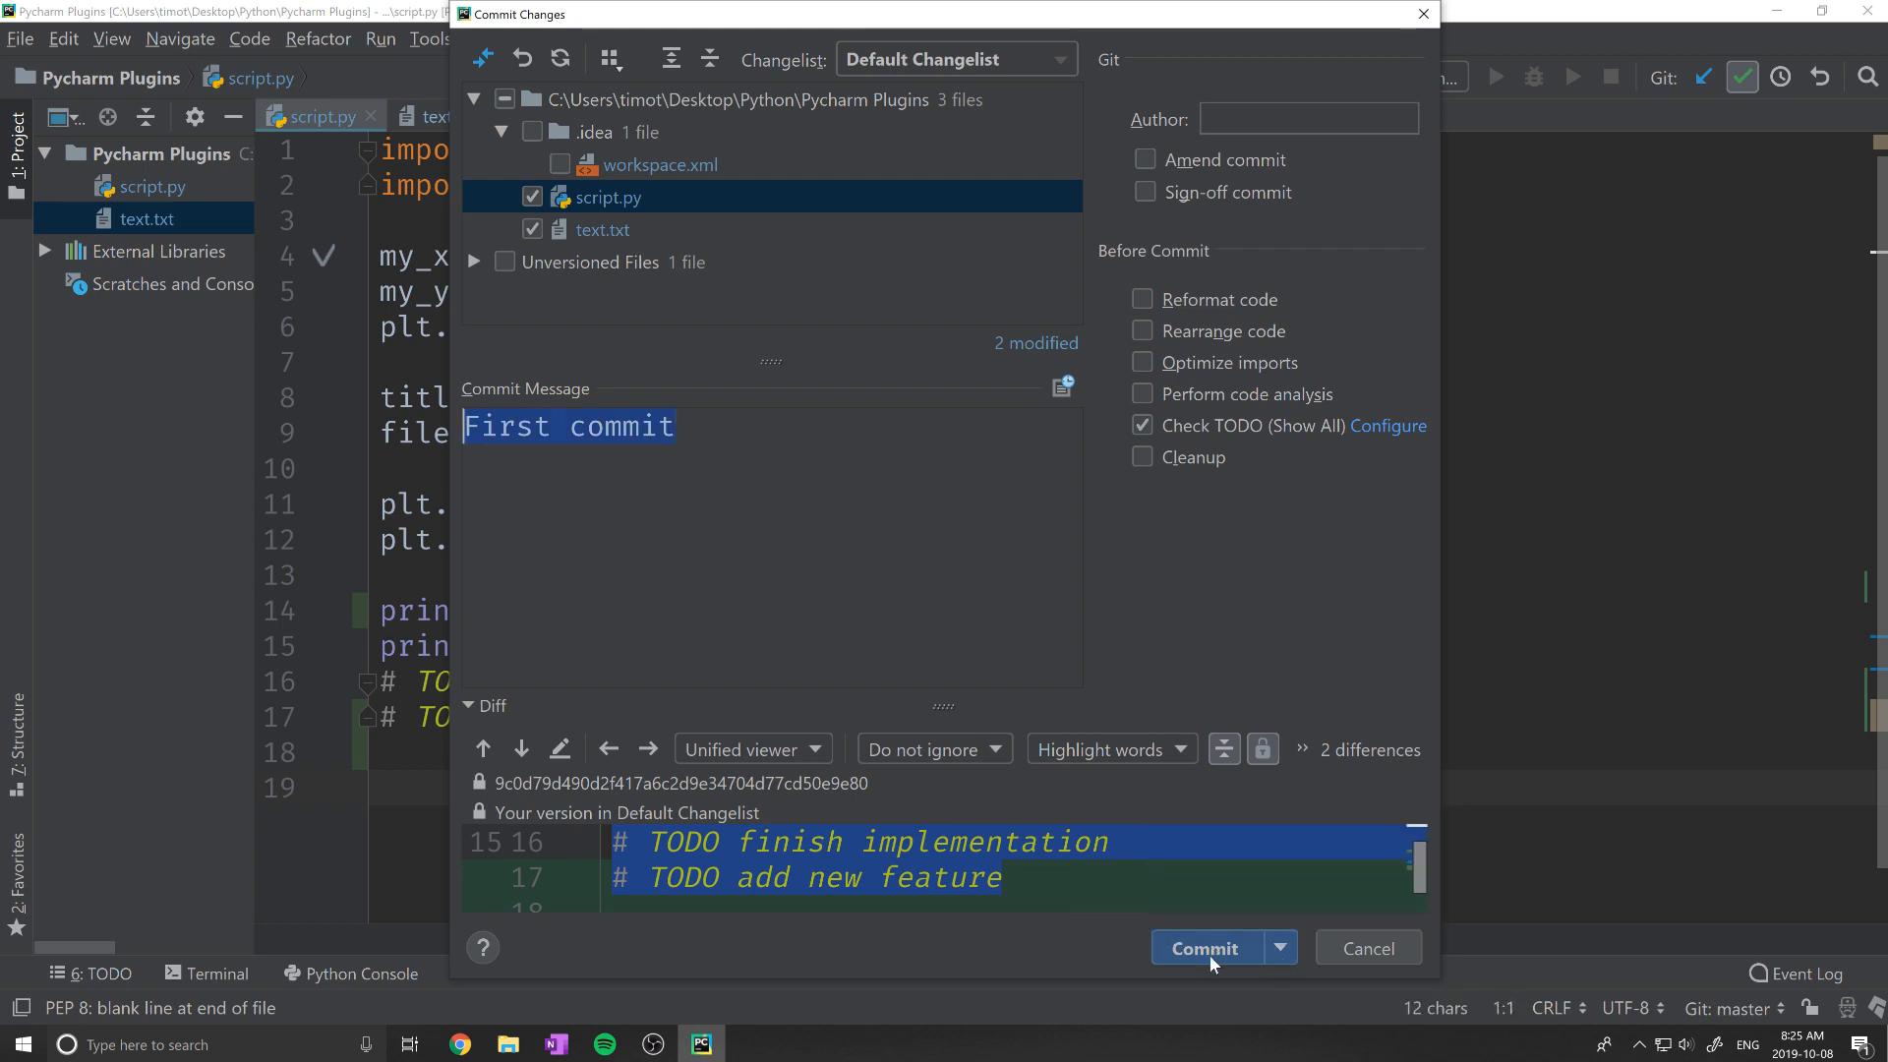
pyautogui.click(954, 541)
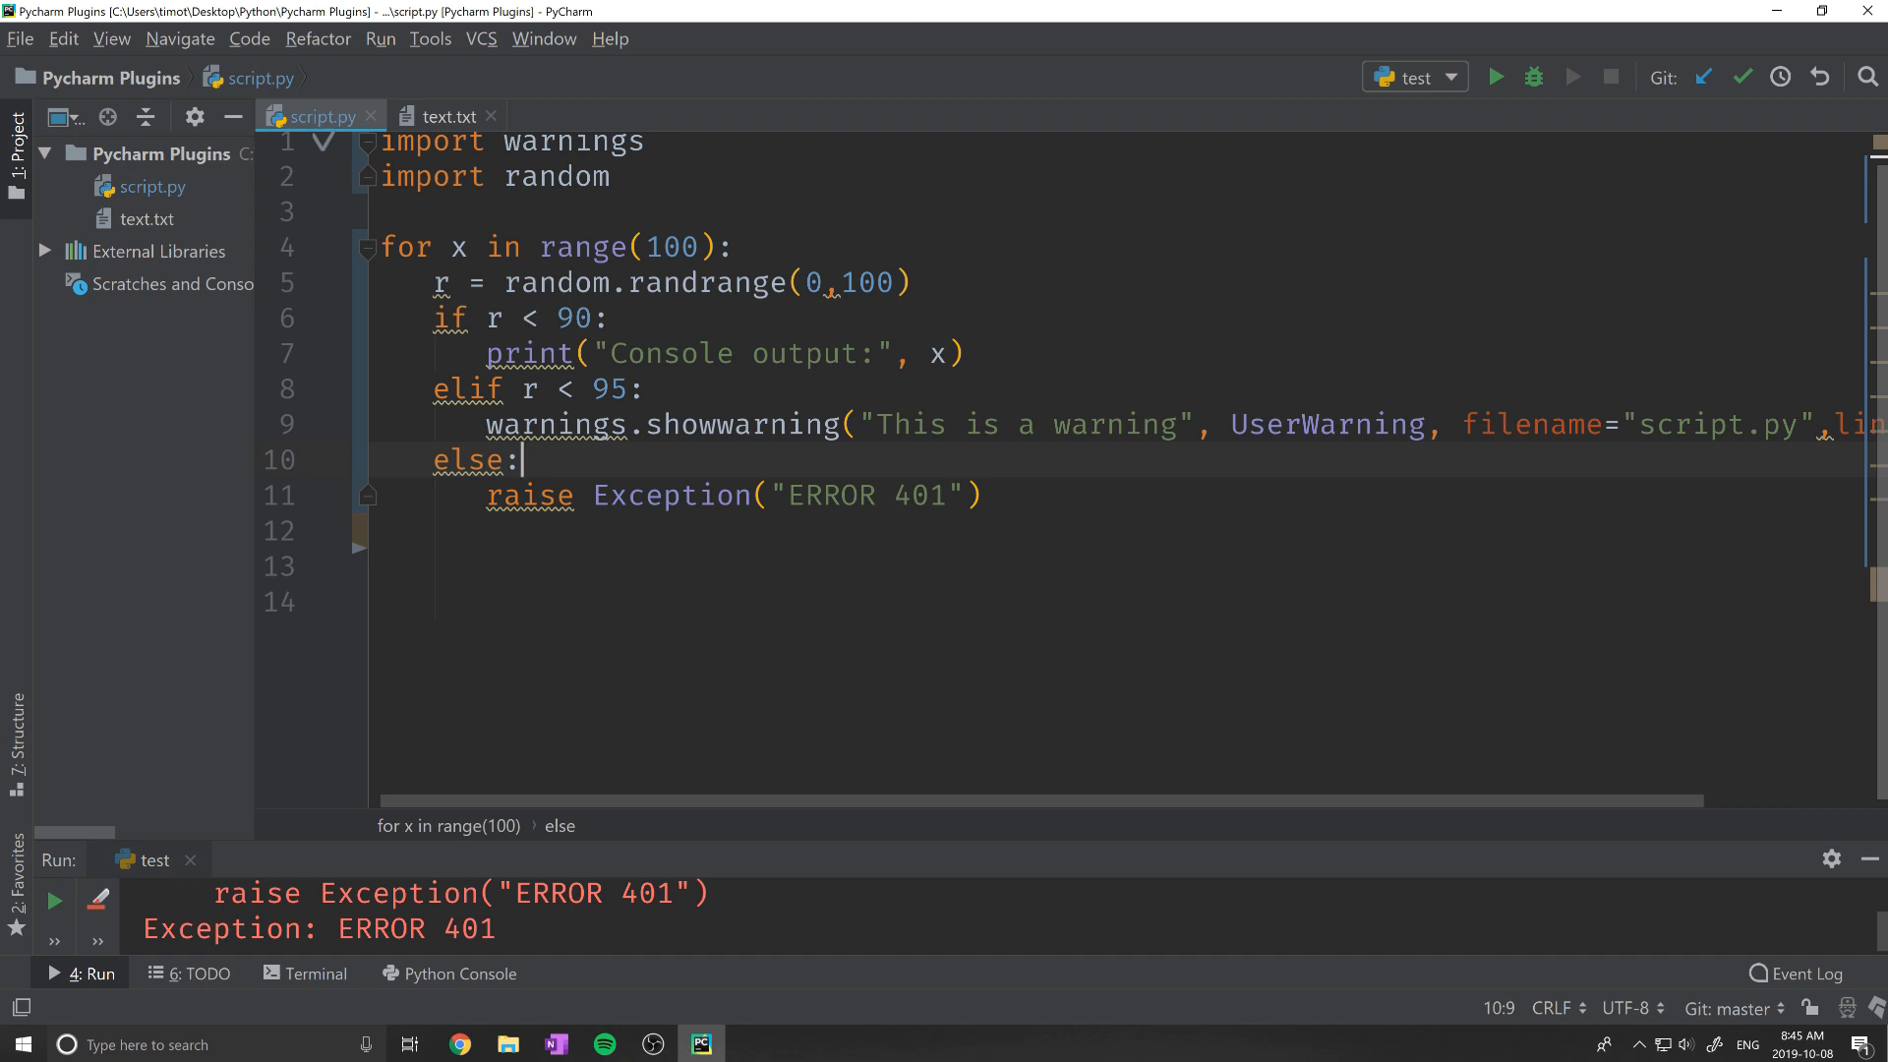
# Step: Highlight the print, warning and exception lines in script.py, run the test configuration and enlarge the run output area
pyautogui.moveTo(968, 354); pyautogui.dragTo(486, 354)
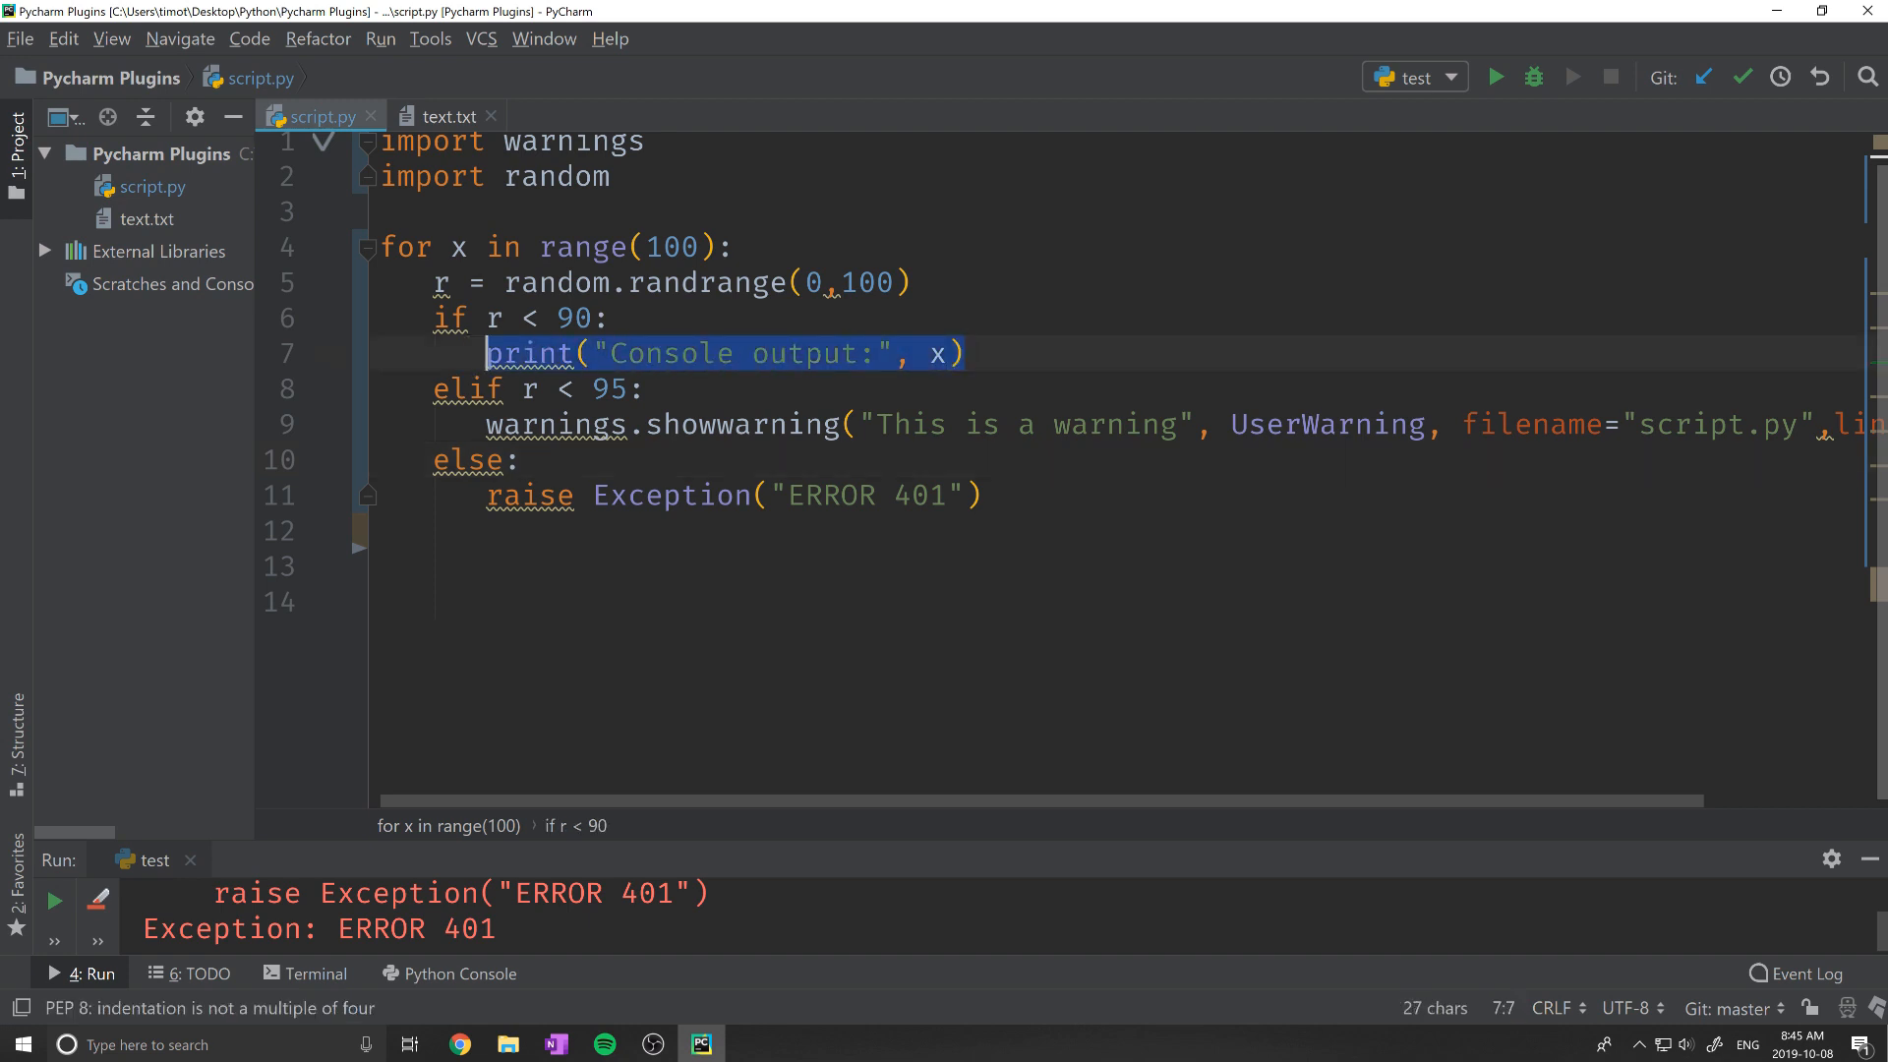
pyautogui.moveTo(487, 460); pyautogui.dragTo(772, 425)
pyautogui.moveTo(983, 495); pyautogui.dragTo(486, 496)
pyautogui.click(1483, 81)
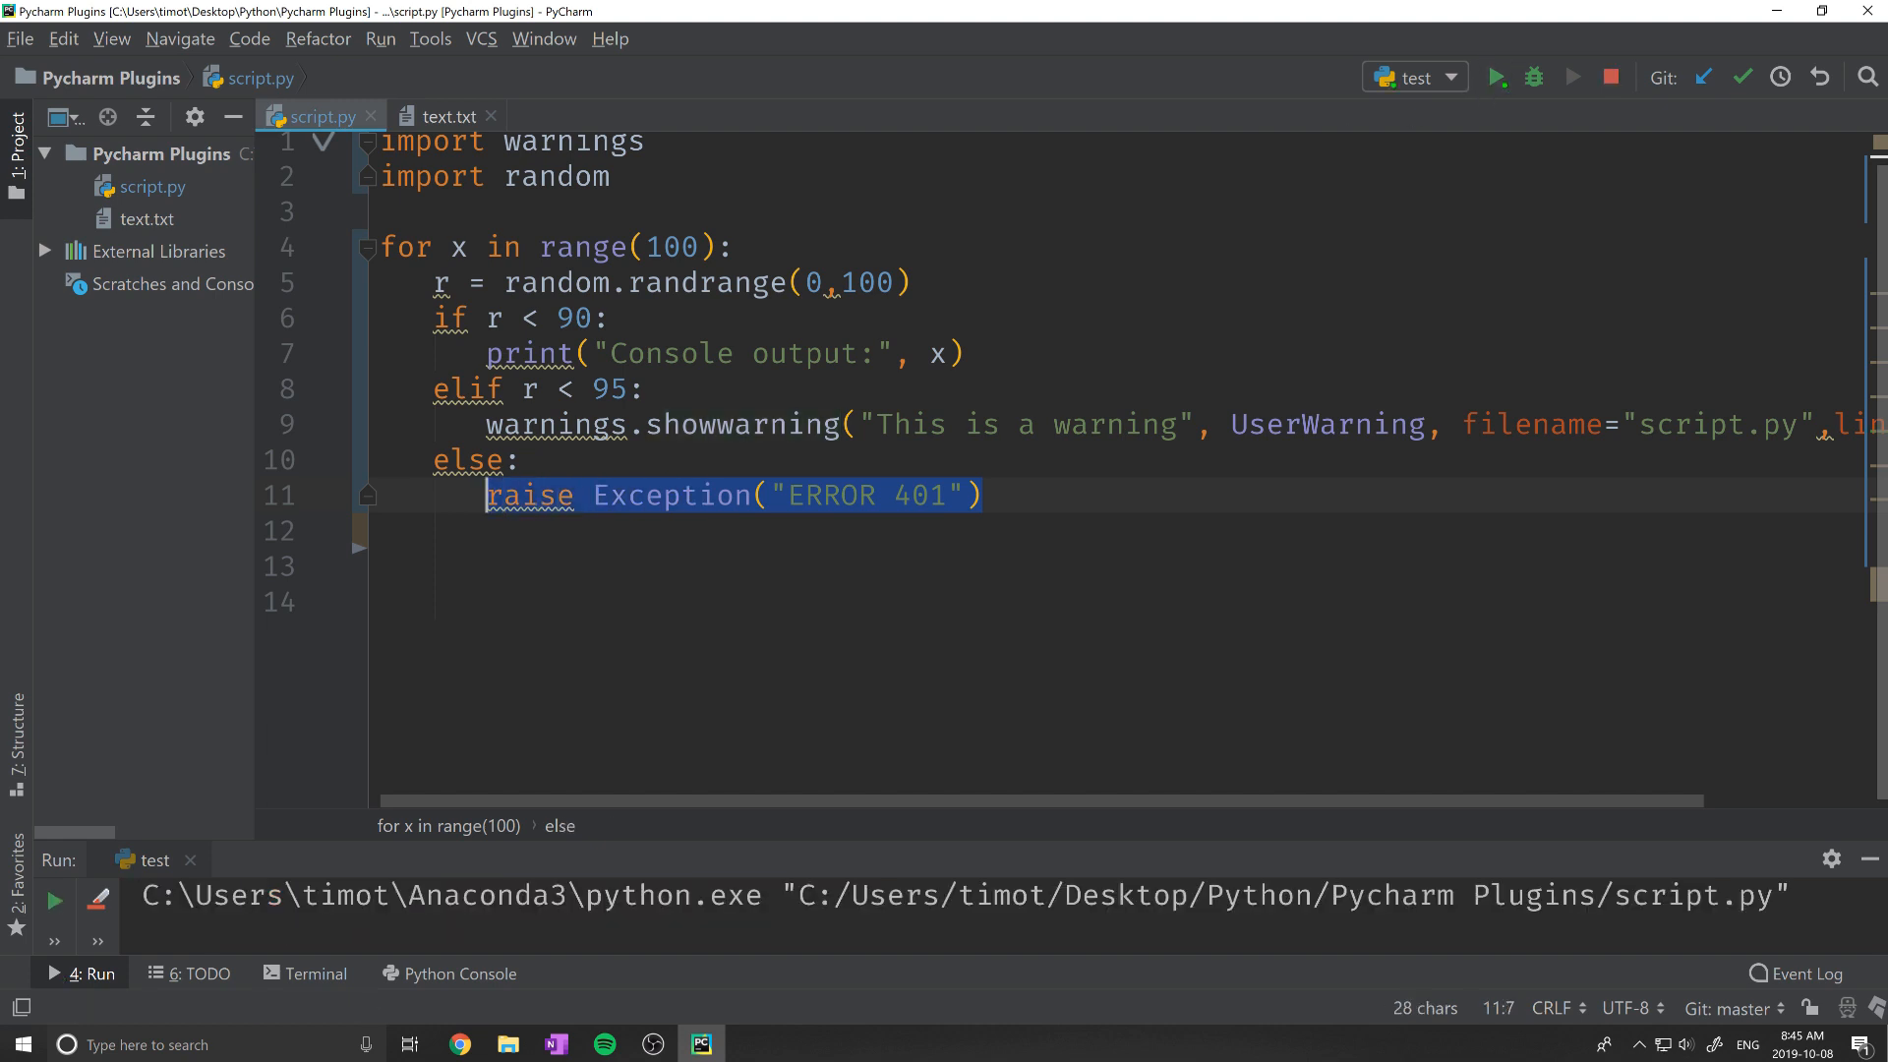
pyautogui.moveTo(788, 841); pyautogui.dragTo(833, 254)
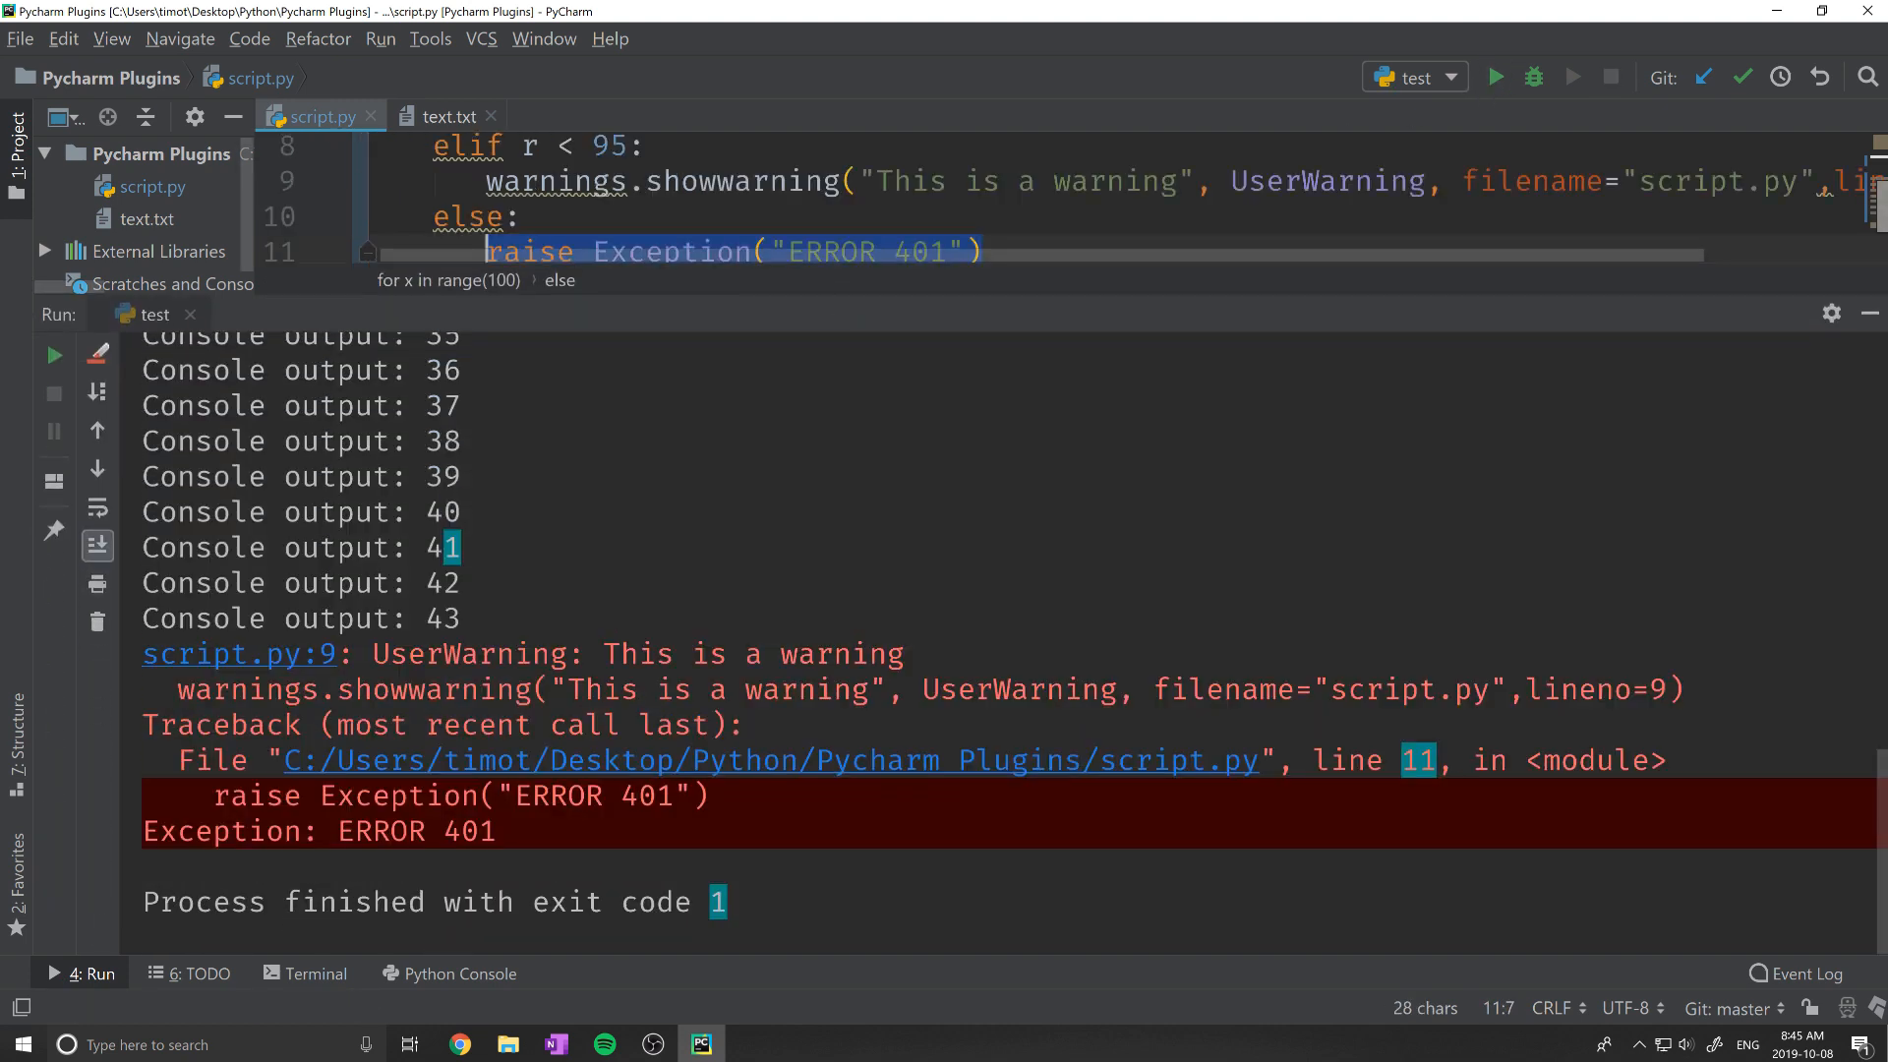
# Step: Examine the highlighted 1s at the start of the run output and return to the end of the output
pyautogui.scroll(10, 983, 639)
pyautogui.scroll(2, 434, 492)
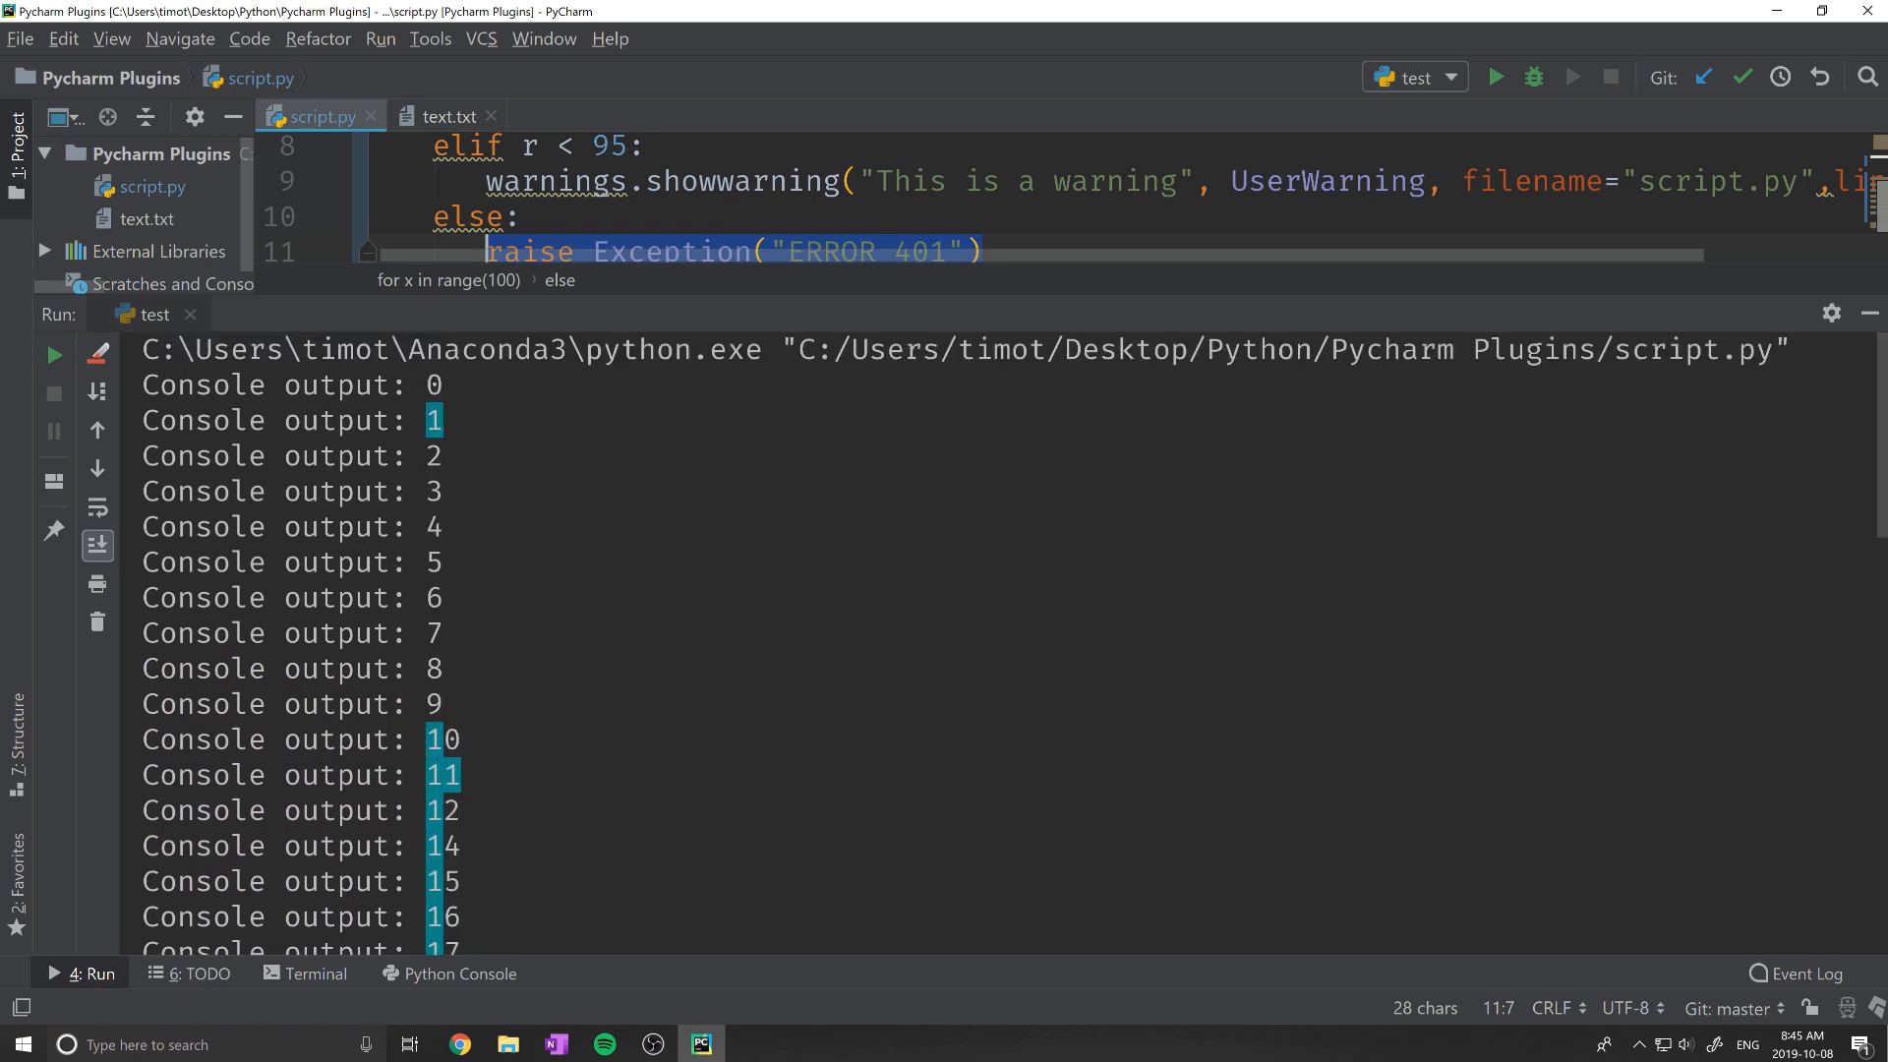
pyautogui.doubleClick(434, 421)
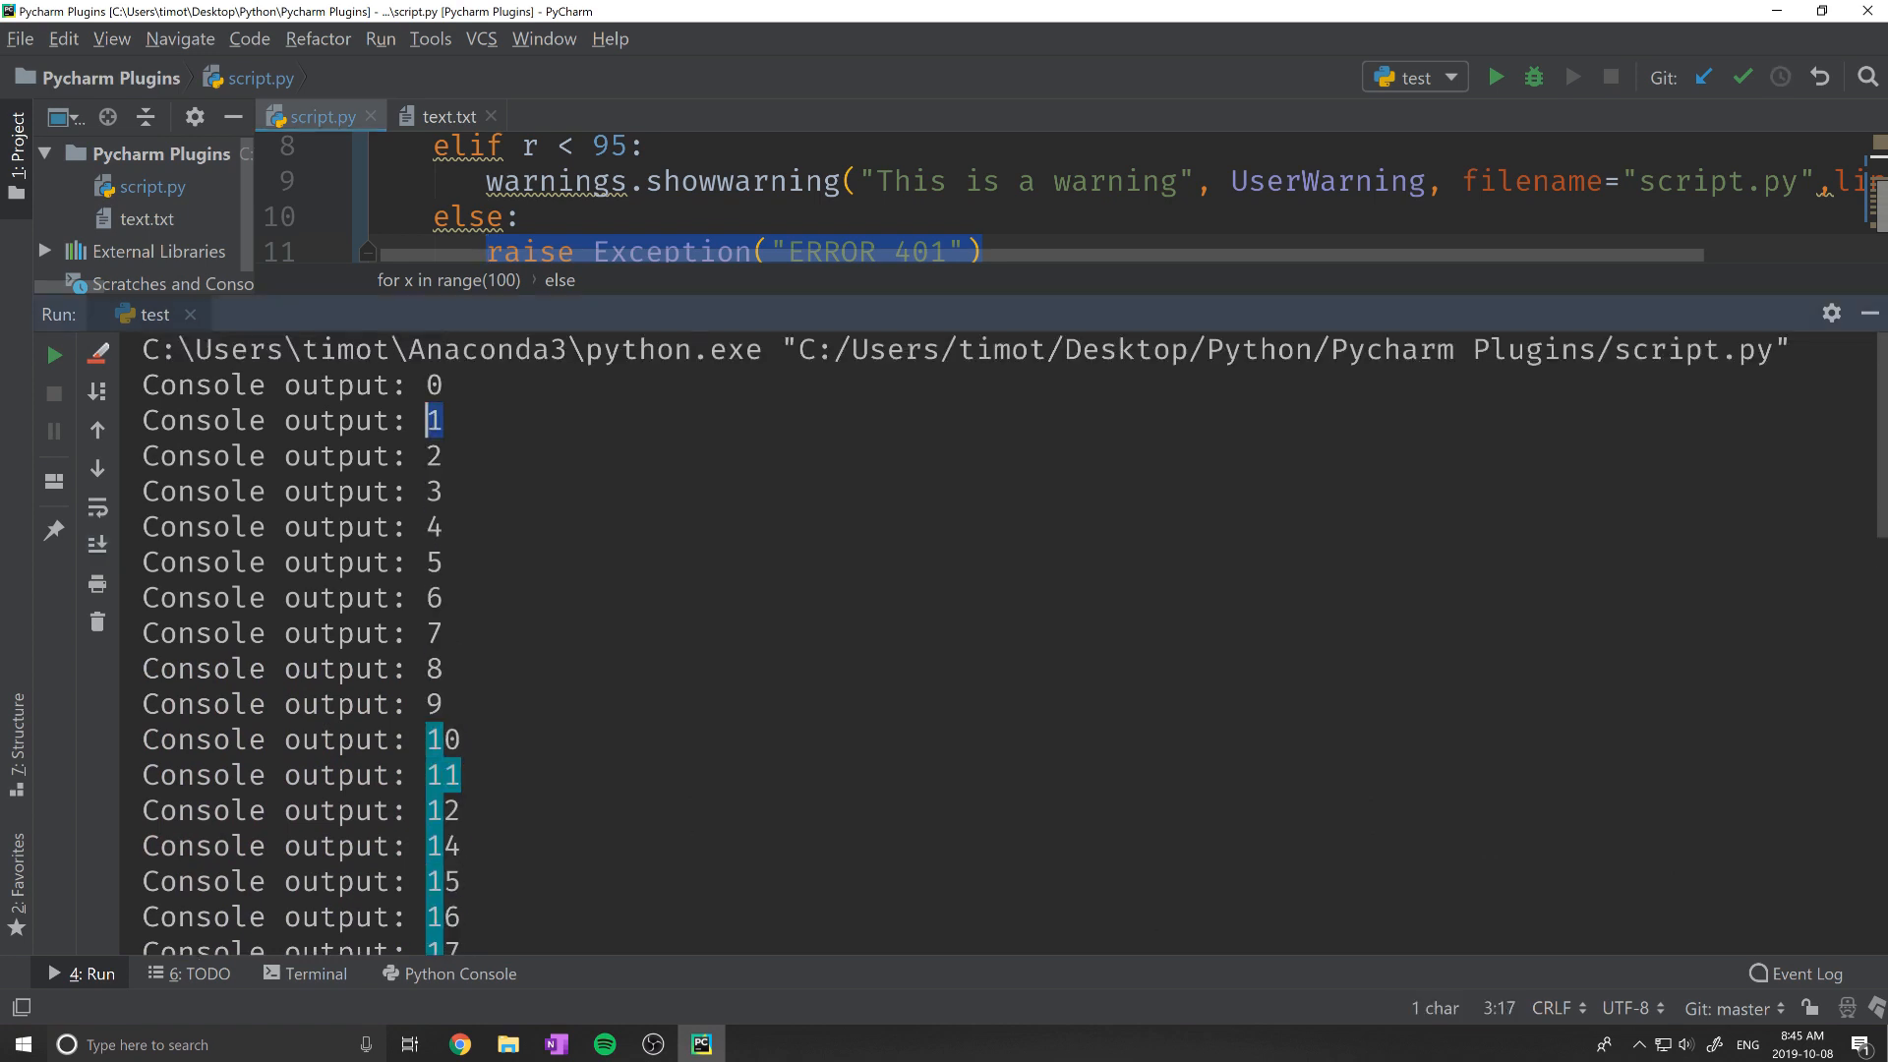
pyautogui.scroll(-10, 434, 421)
pyautogui.click(97, 546)
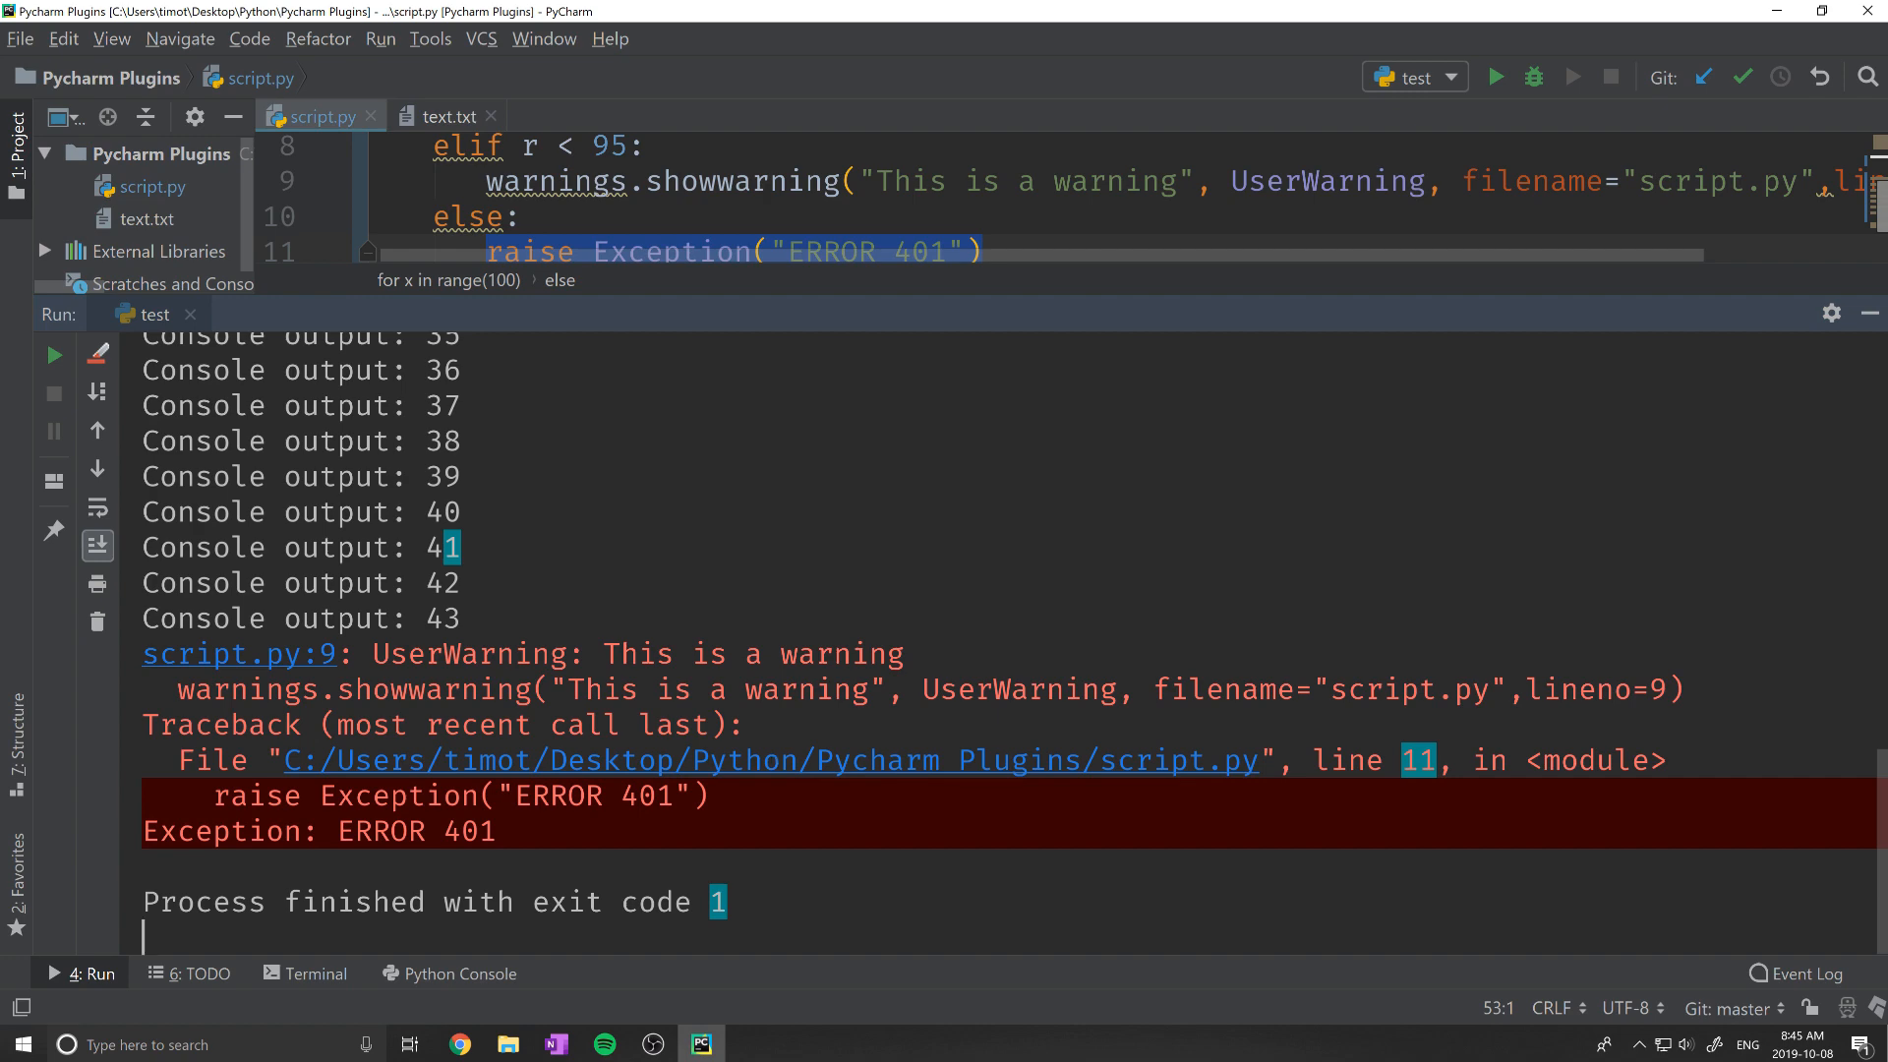
# Step: Open the Grep Console settings, enlarge the Highlighting & Folding list, change the custom highlight expression 1 to 2 and apply it
pyautogui.click(104, 363)
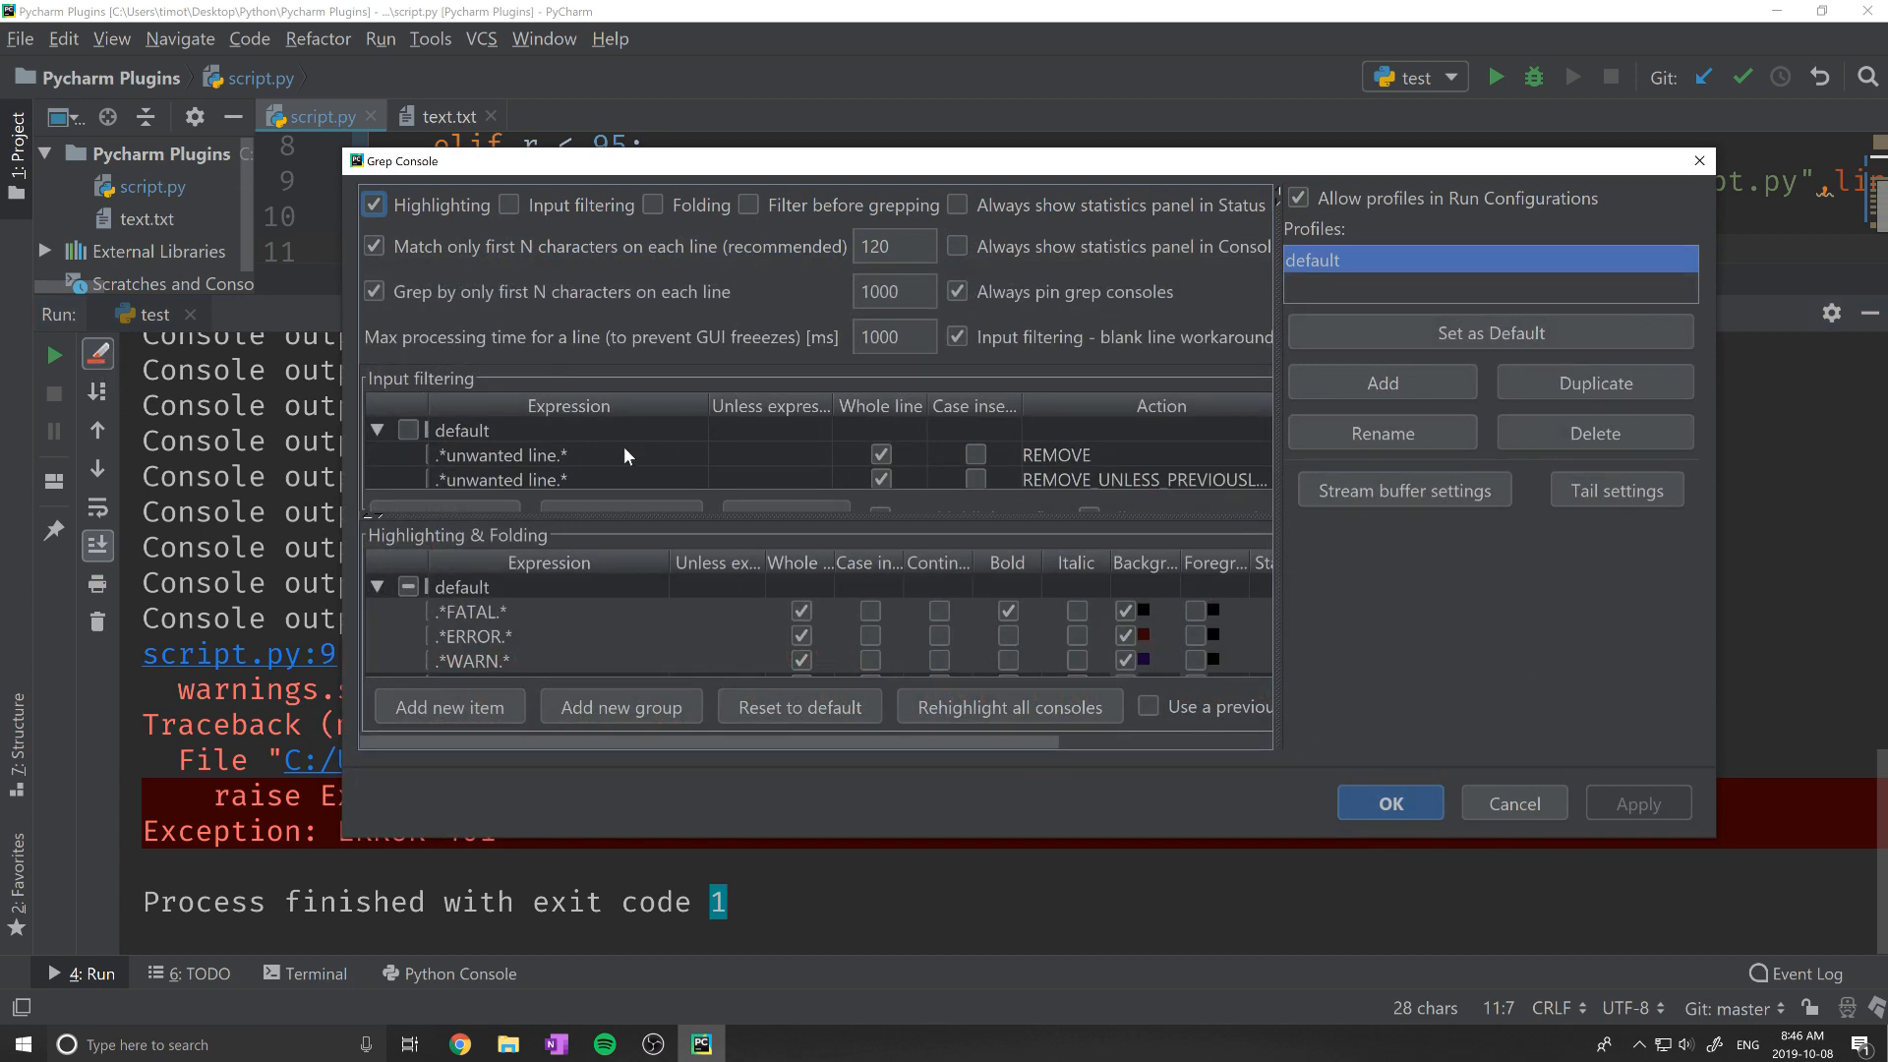
pyautogui.moveTo(699, 512); pyautogui.dragTo(704, 371)
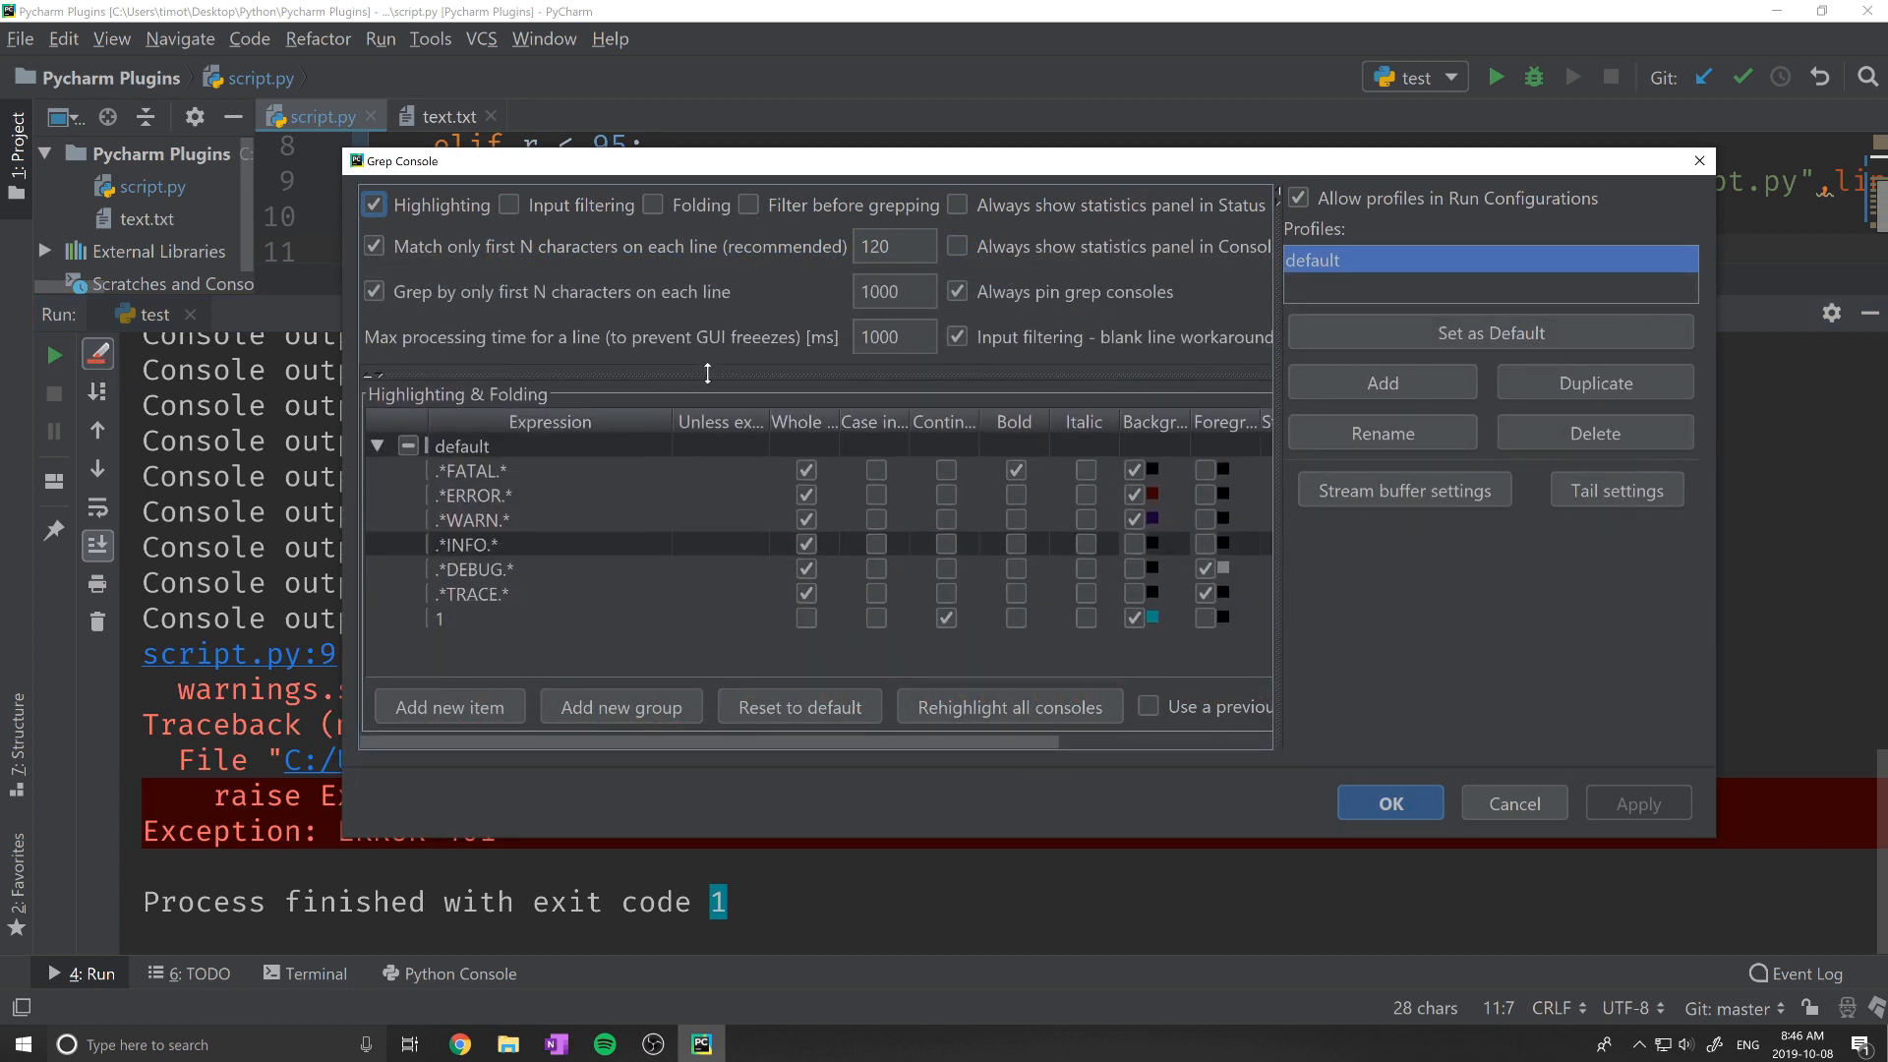
pyautogui.click(468, 621)
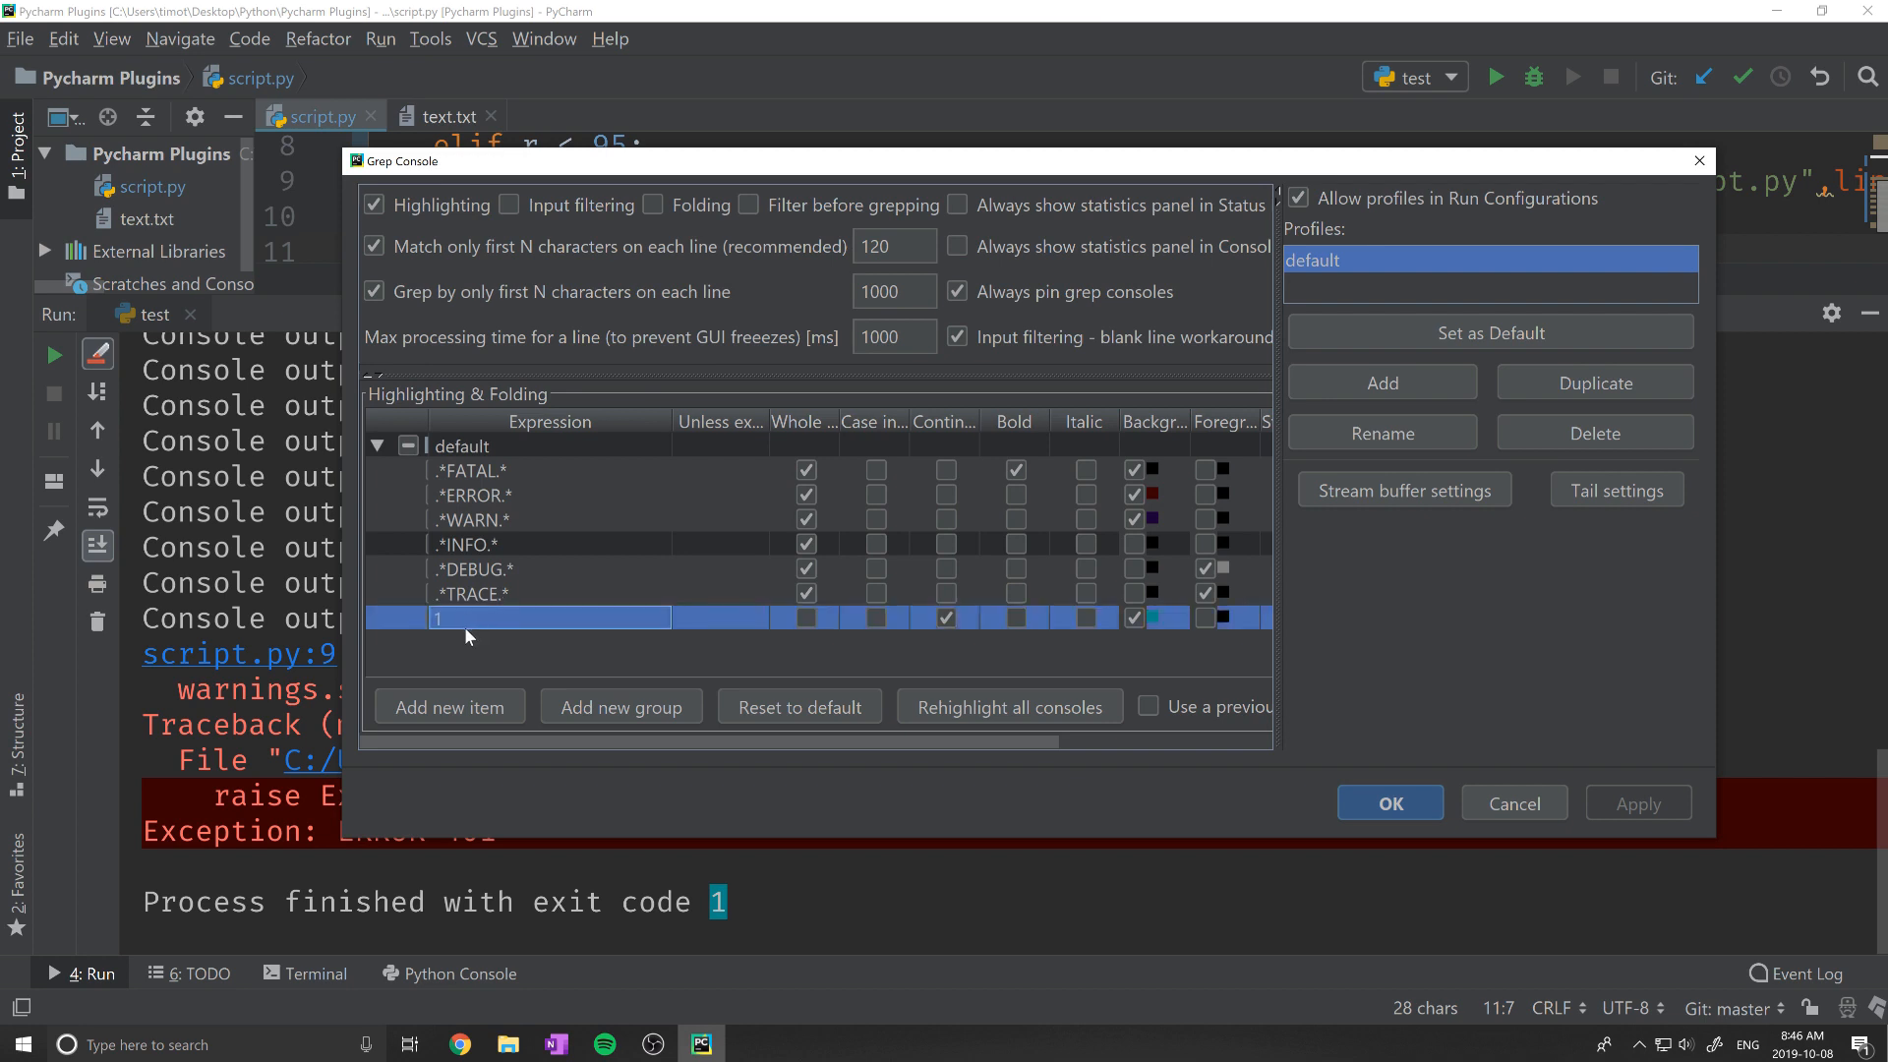
pyautogui.click(464, 612)
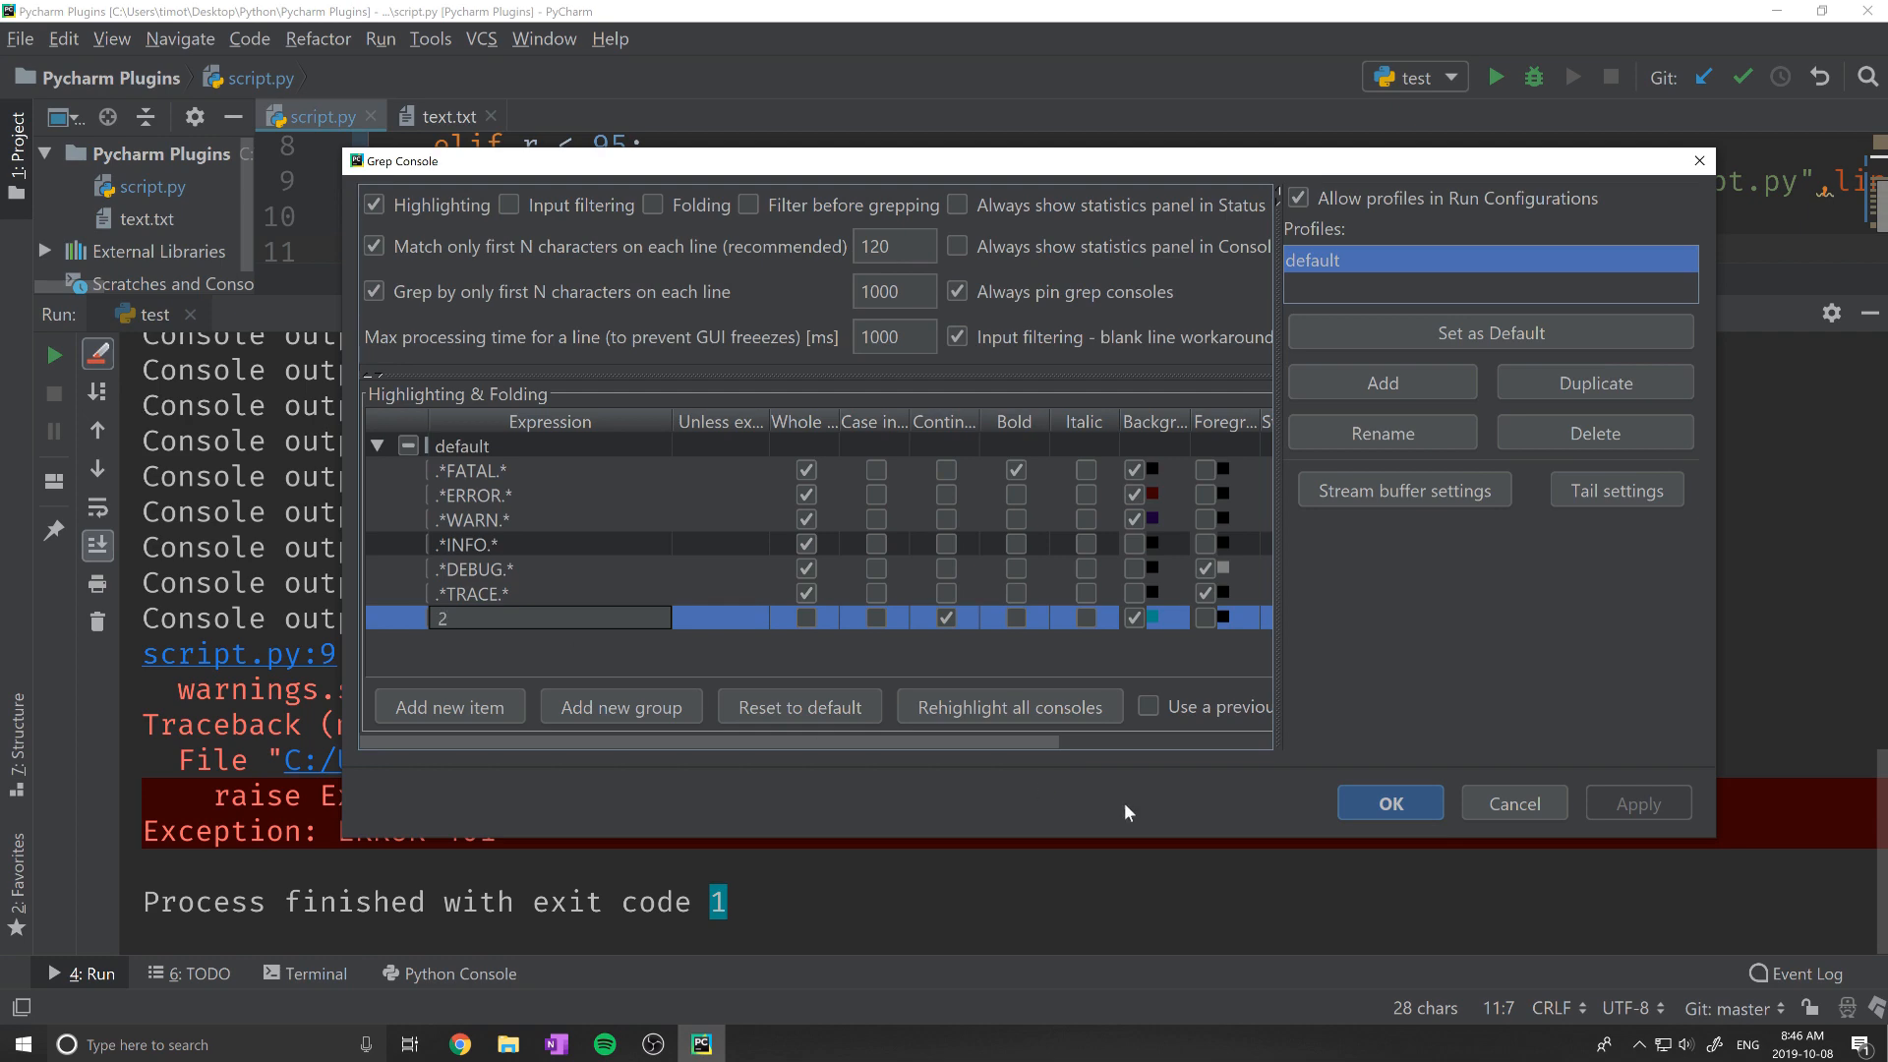
pyautogui.click(1382, 806)
# Step: Examine the highlighted 2s from the start to the end of the run output, selecting the number 42 near the end
pyautogui.scroll(8, 998, 644)
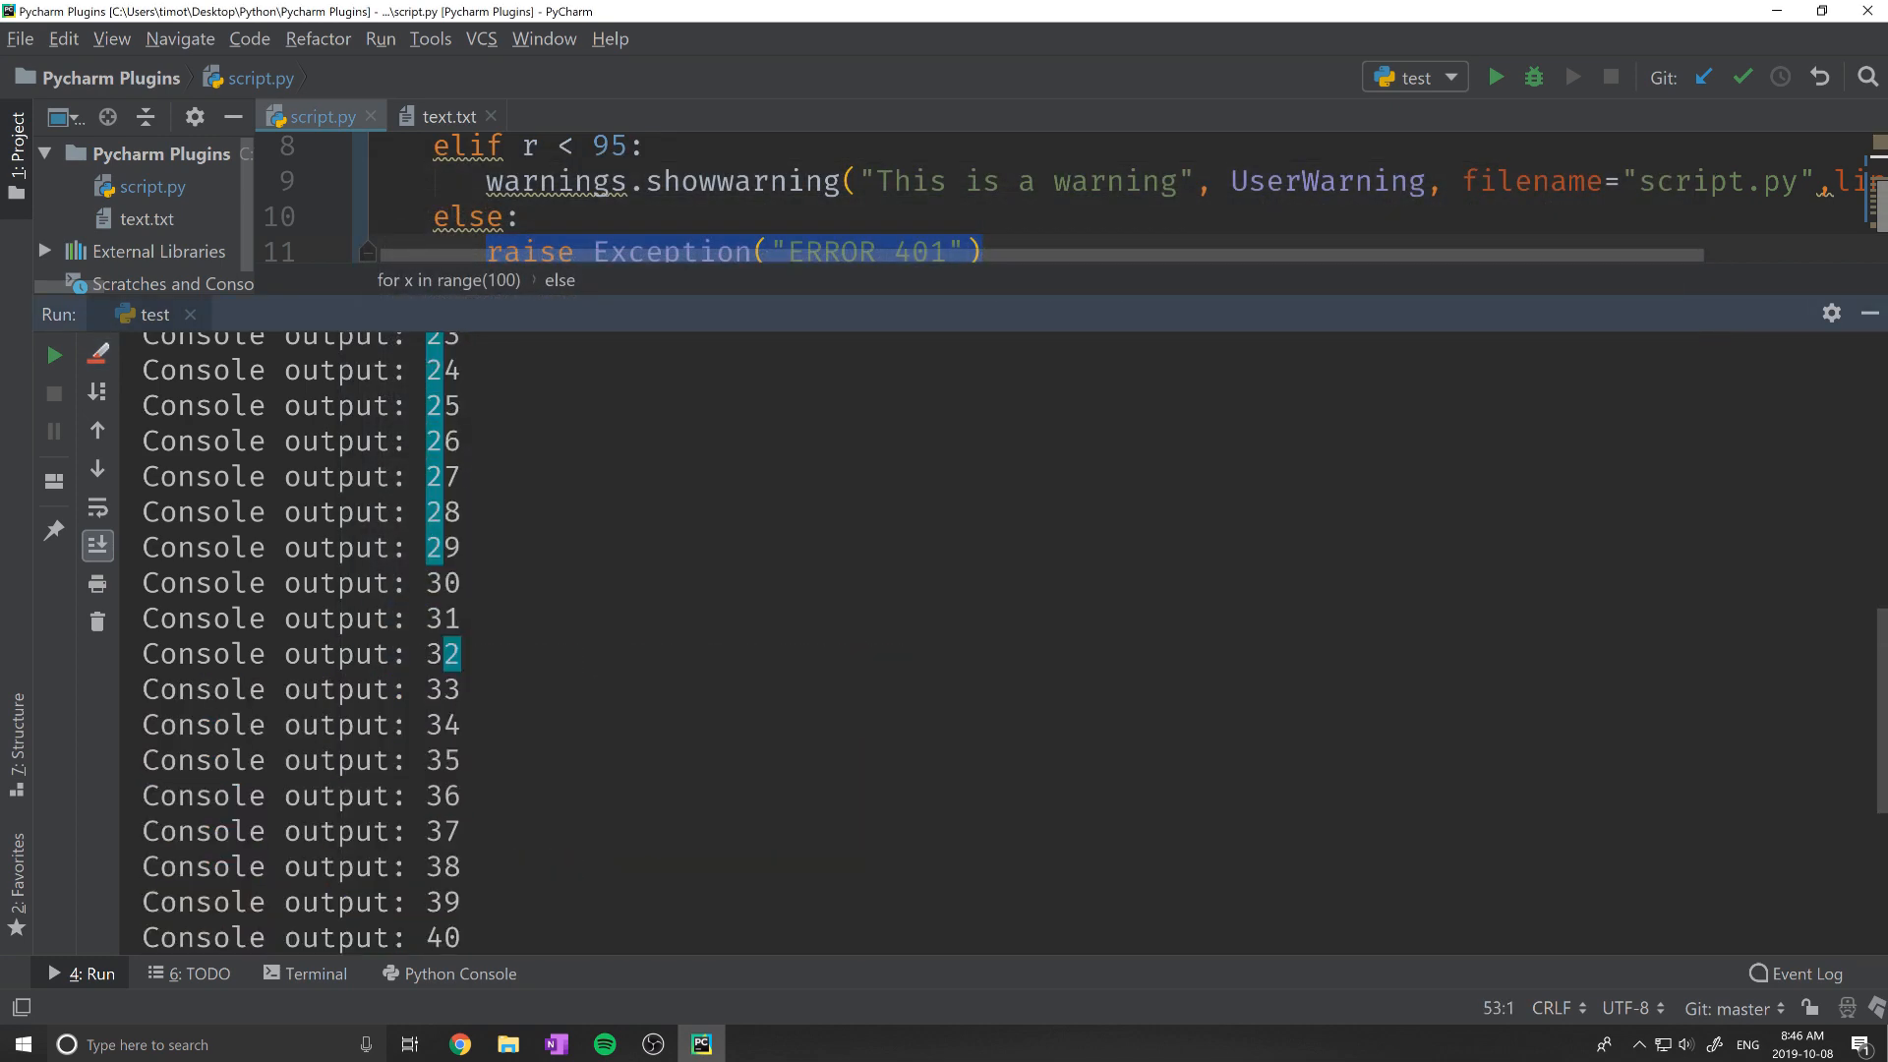
pyautogui.click(463, 726)
pyautogui.moveTo(462, 726); pyautogui.dragTo(427, 726)
pyautogui.scroll(4, 427, 726)
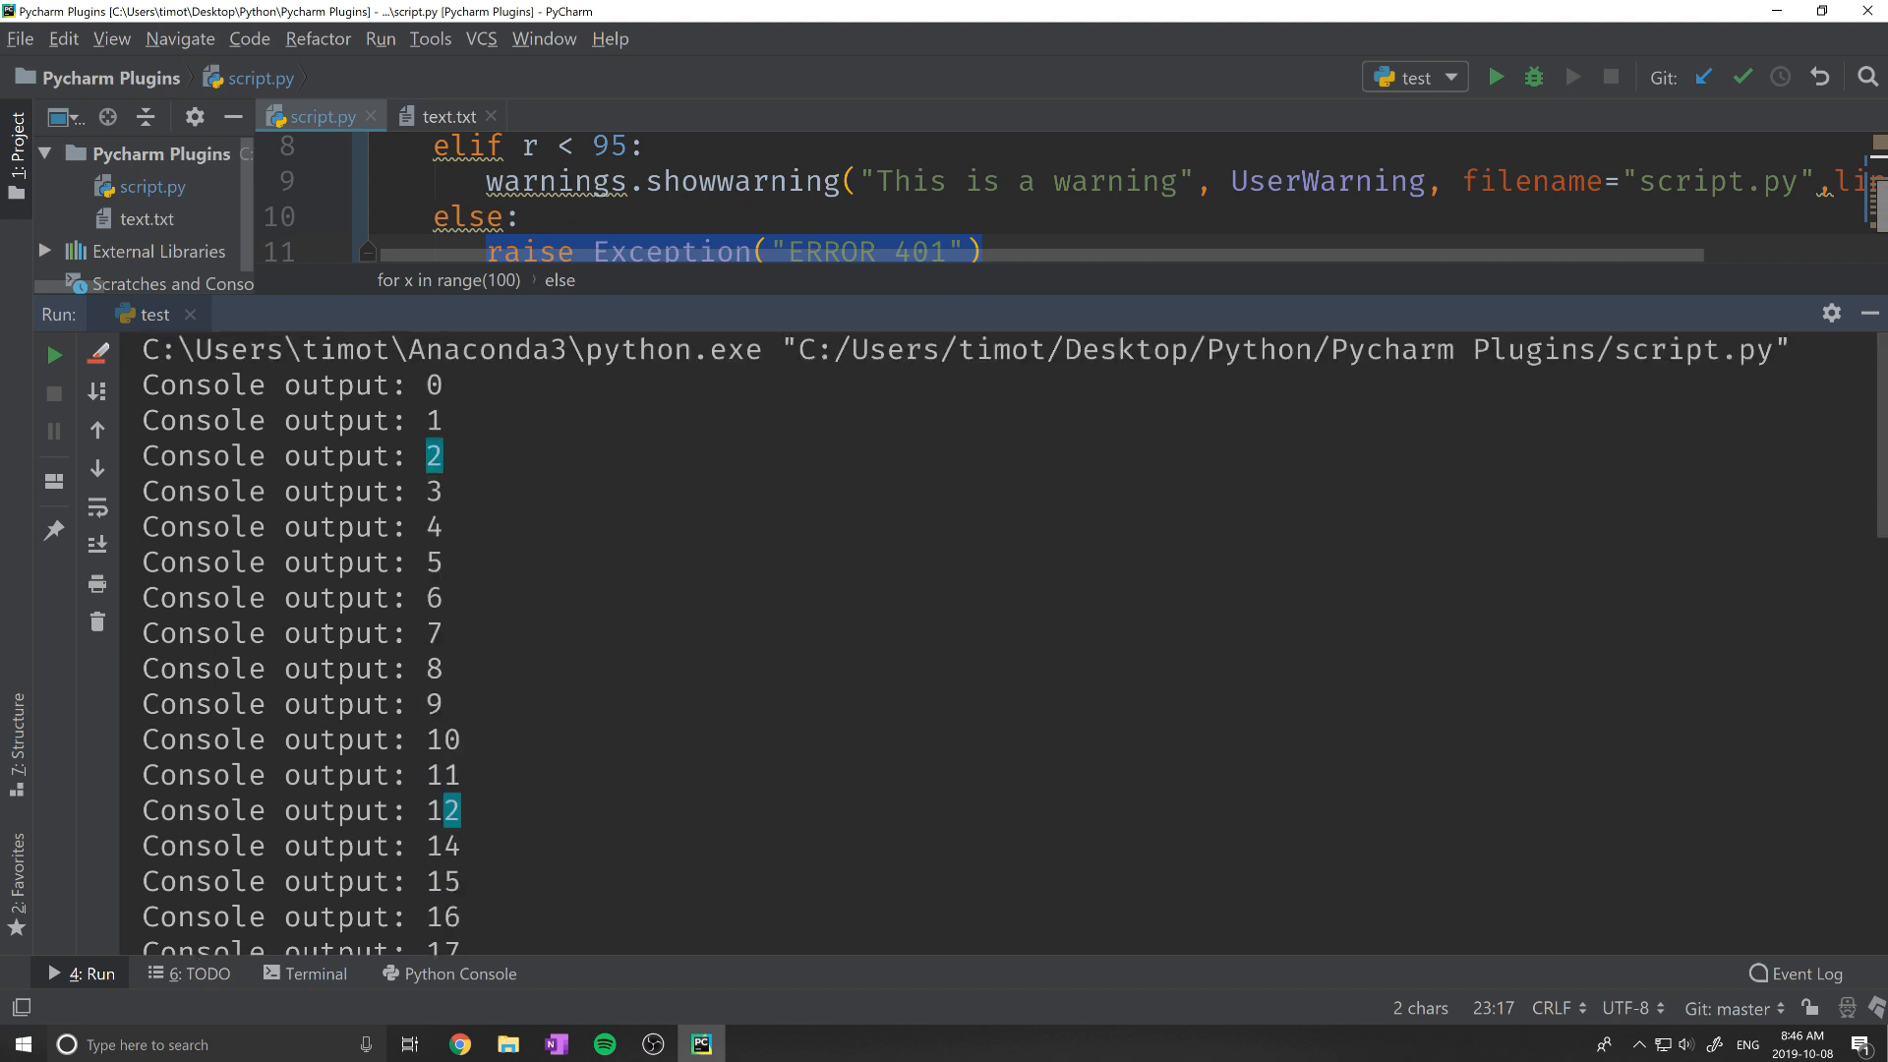
pyautogui.scroll(-12, 427, 726)
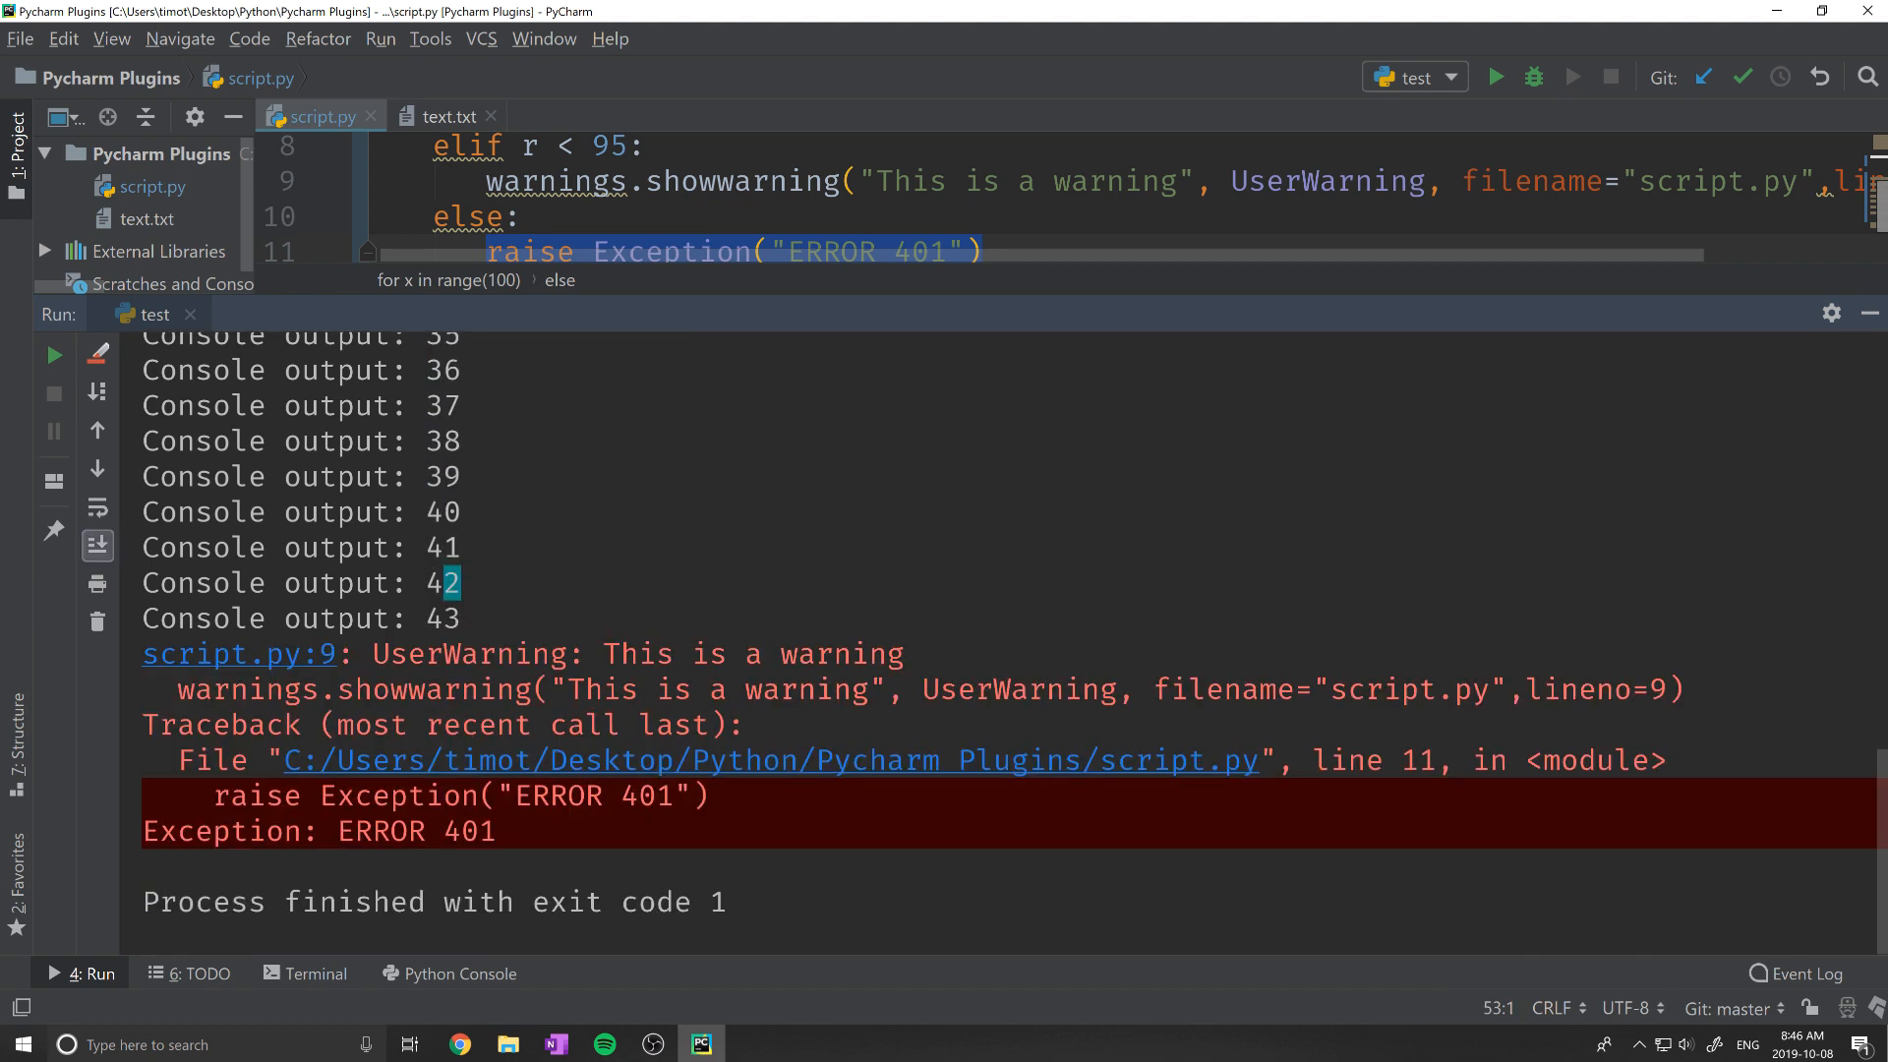
pyautogui.scroll(2, 427, 725)
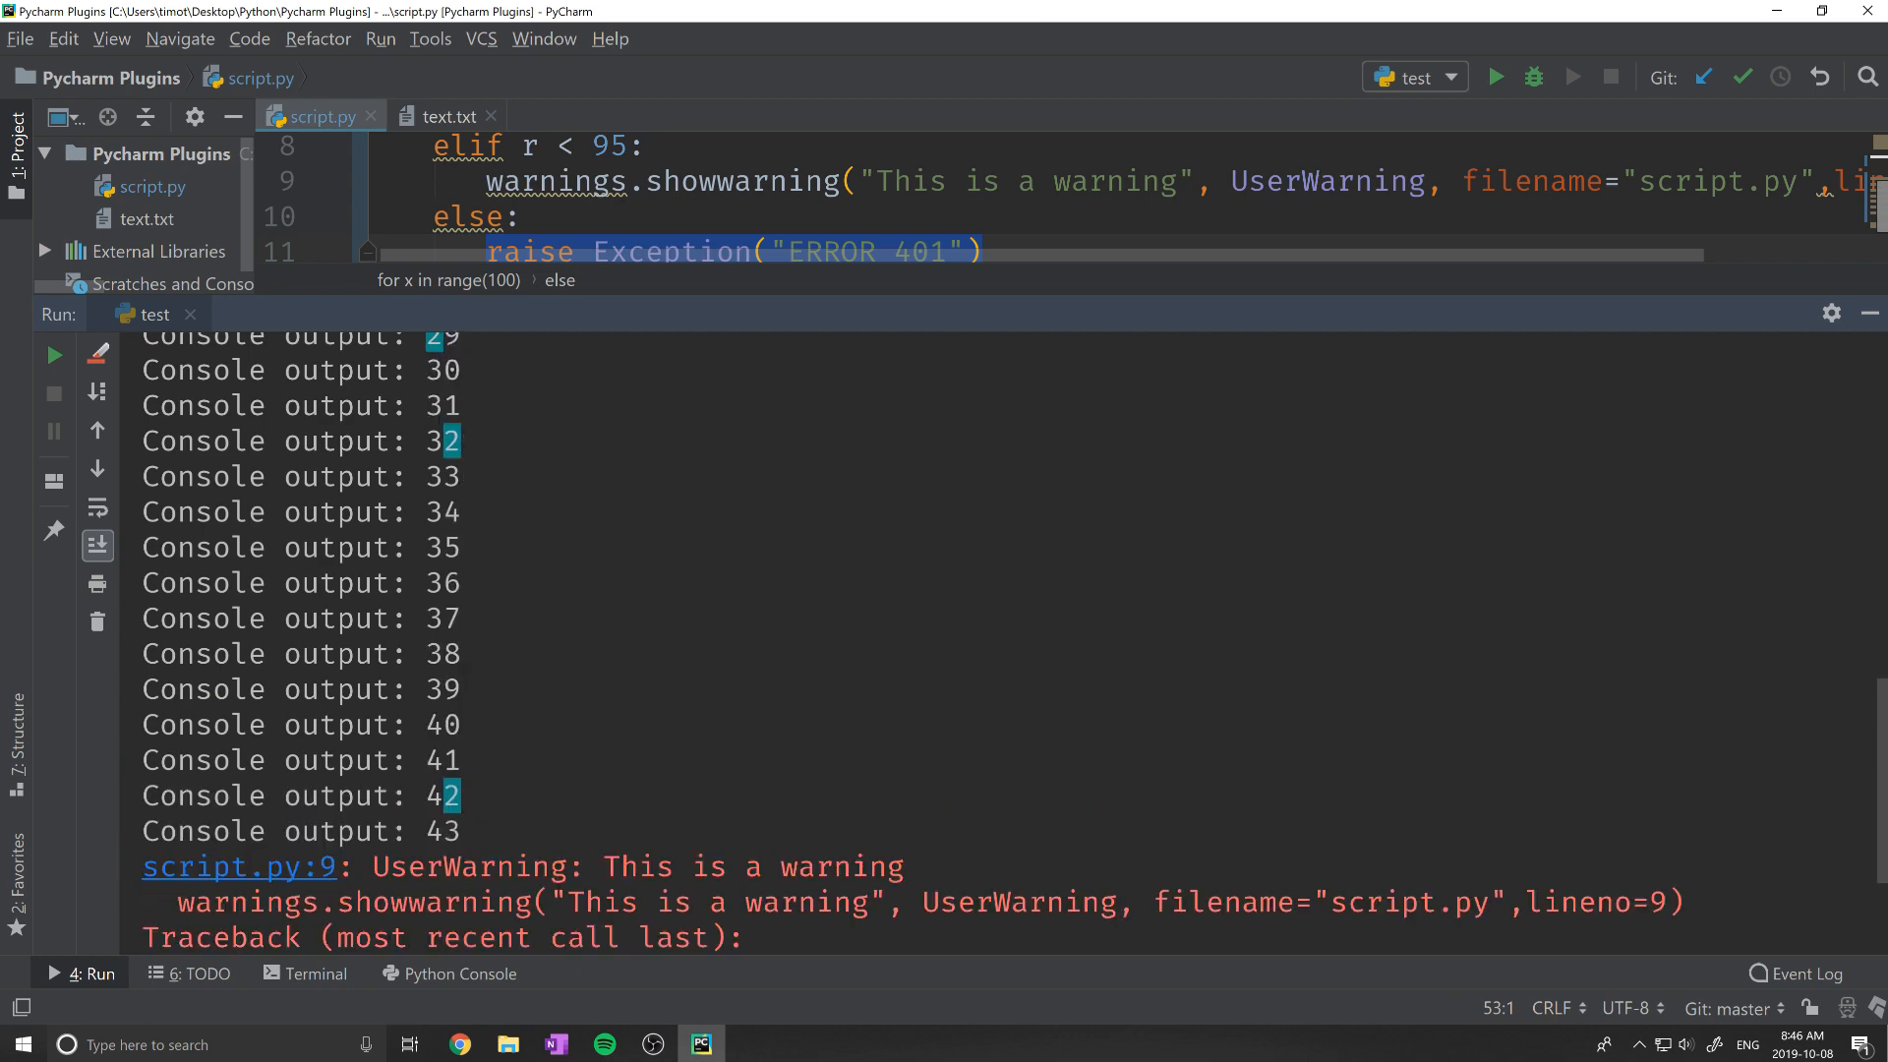
pyautogui.scroll(-1, 998, 644)
pyautogui.click(427, 689)
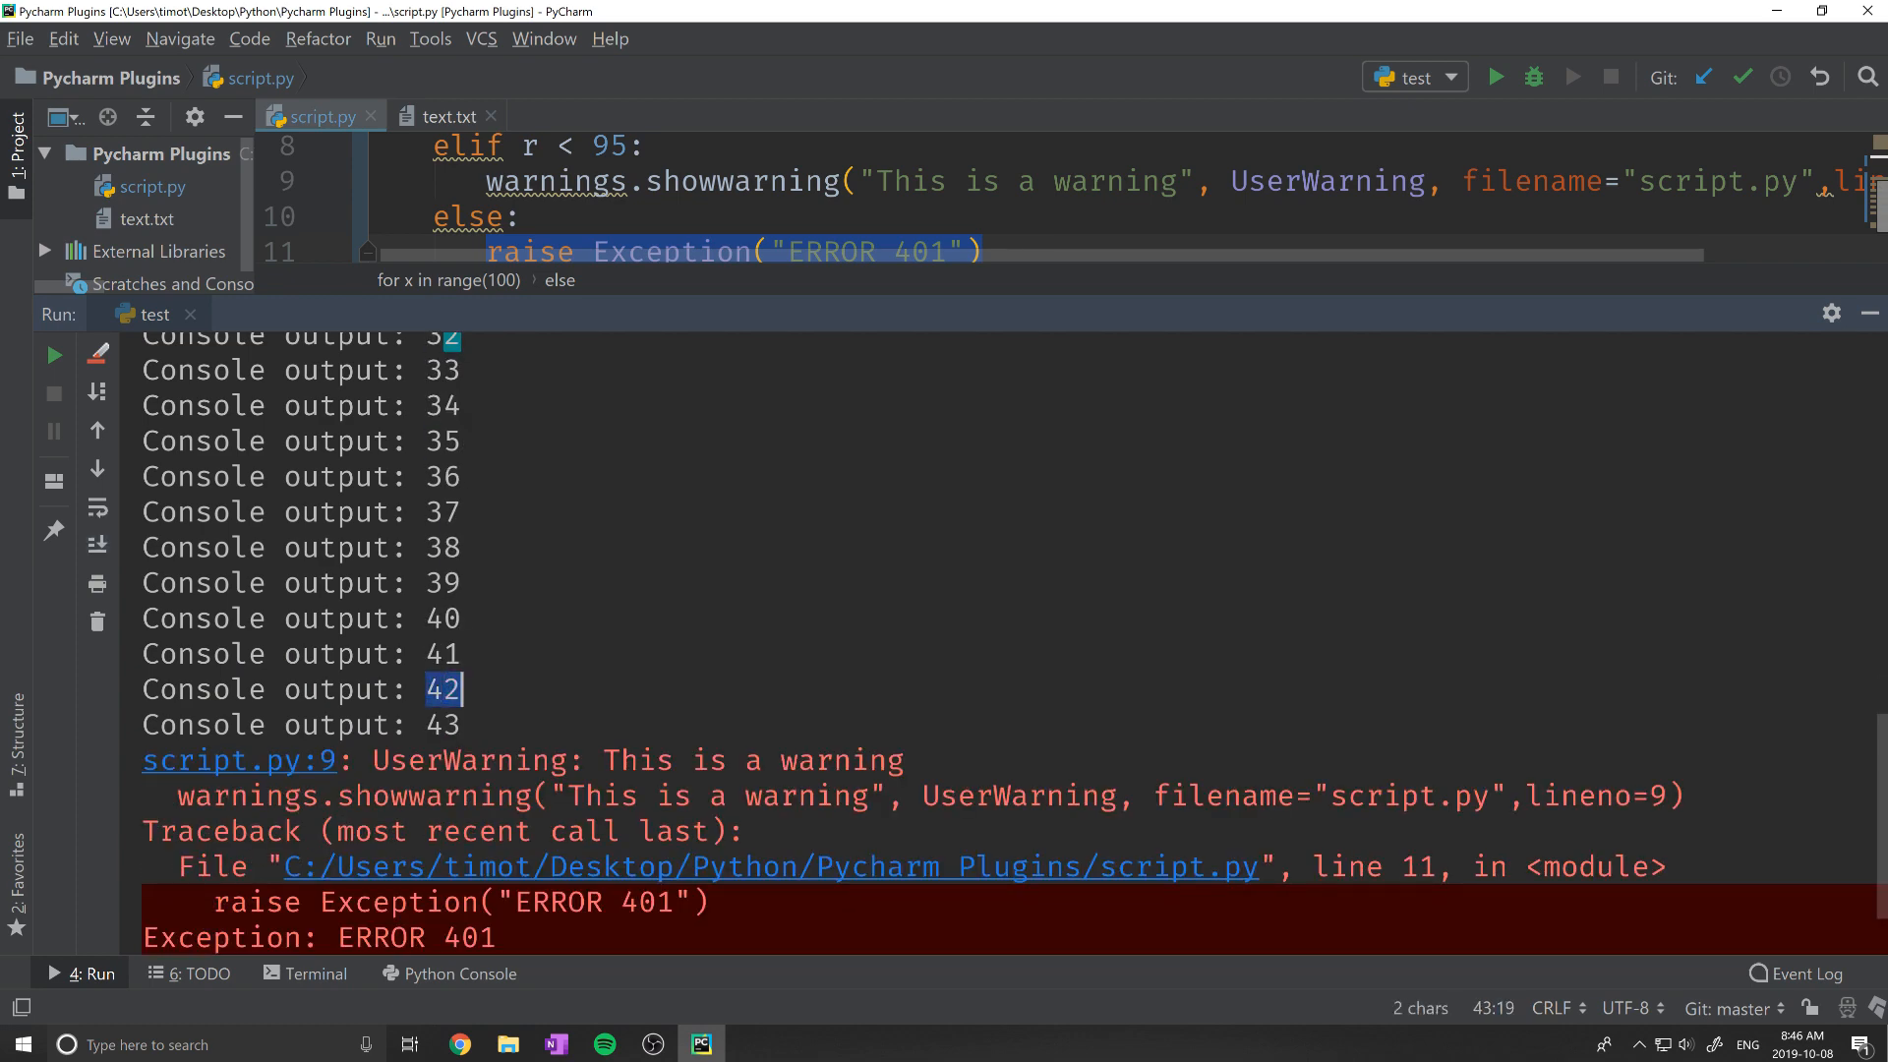
pyautogui.click(460, 689)
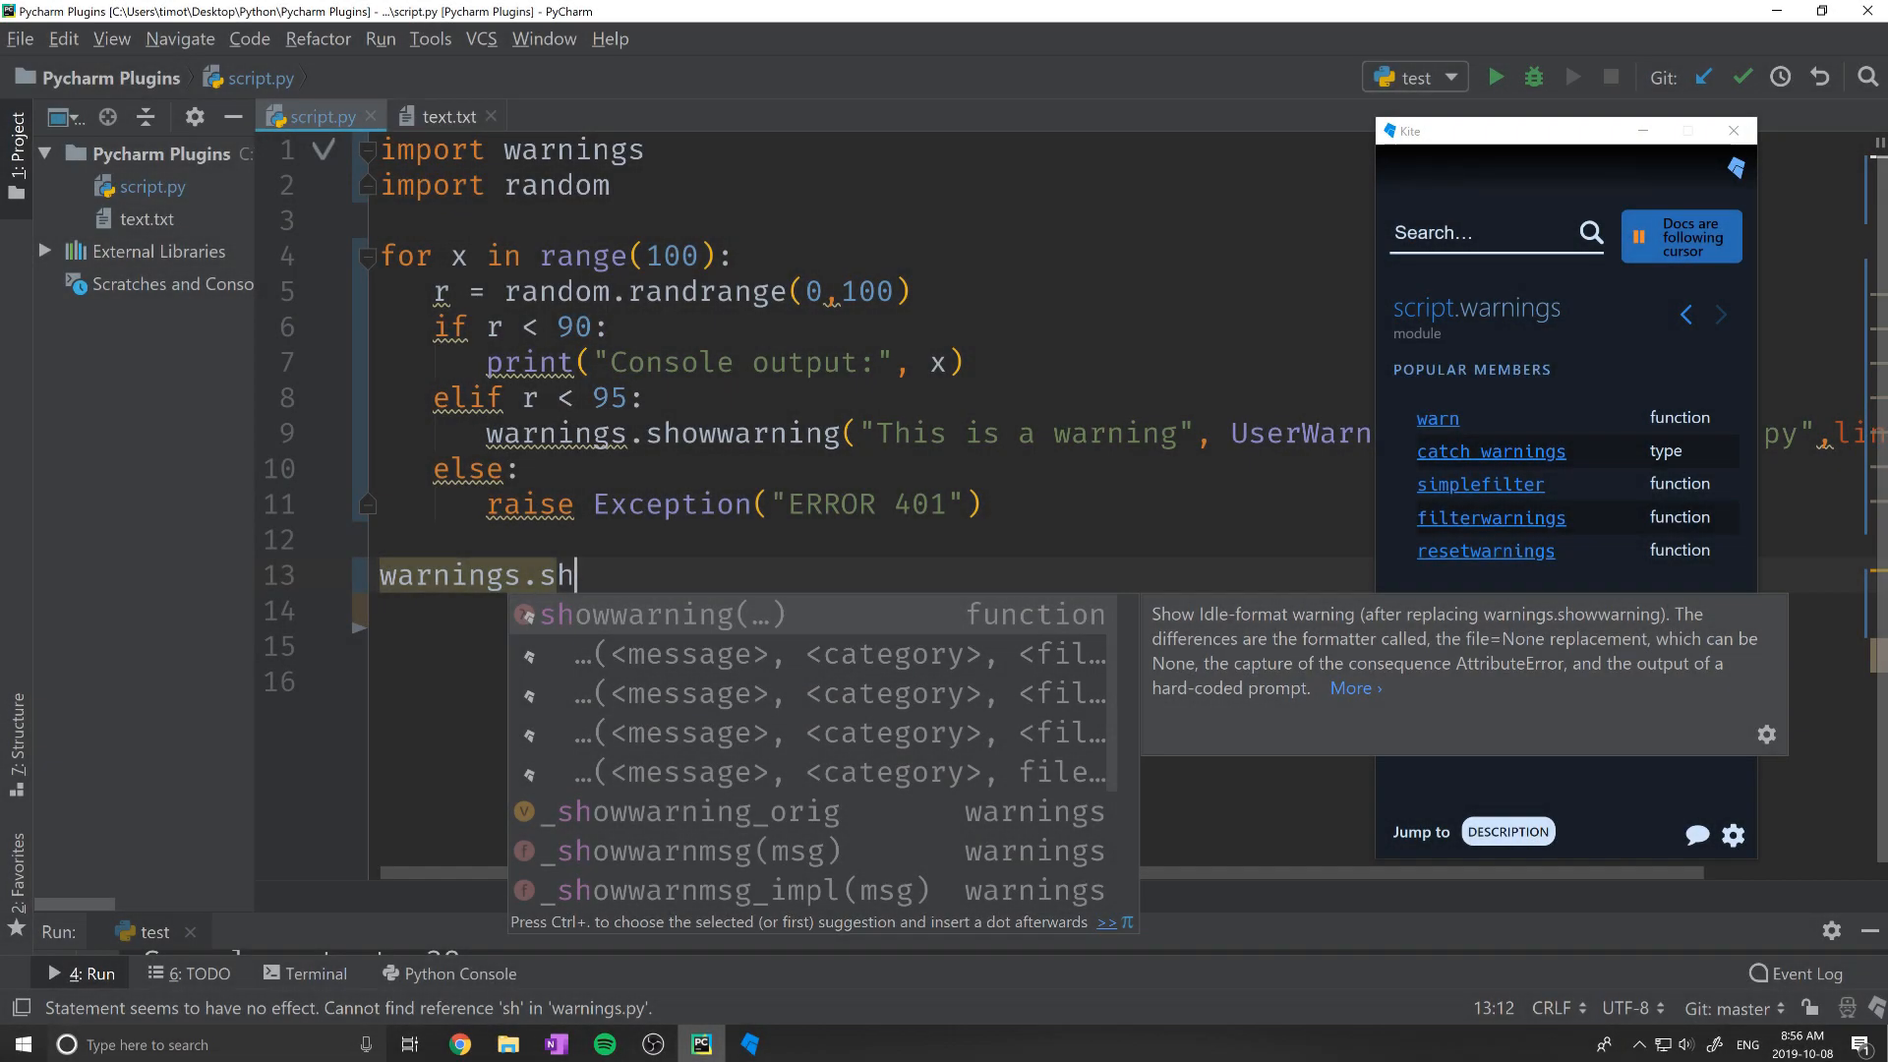